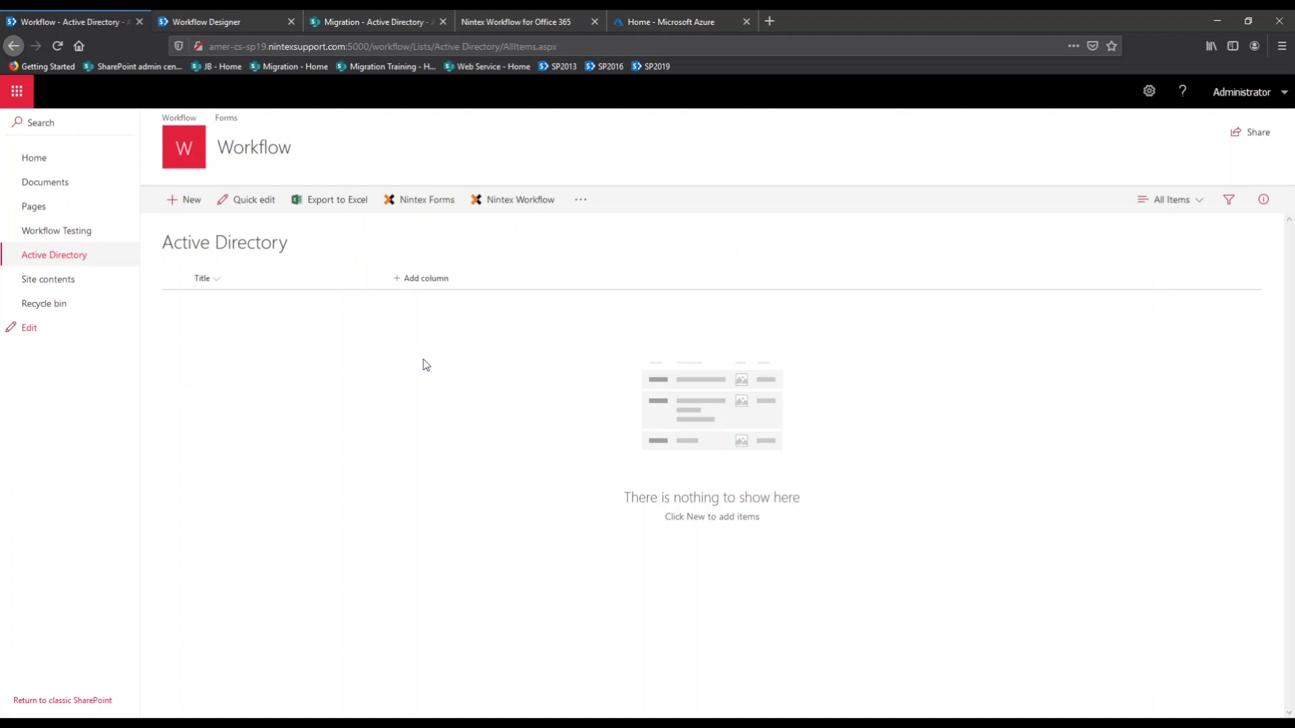
- Open the configuration of the Create AD group action in the Active Directory list's workflow
click(206, 22)
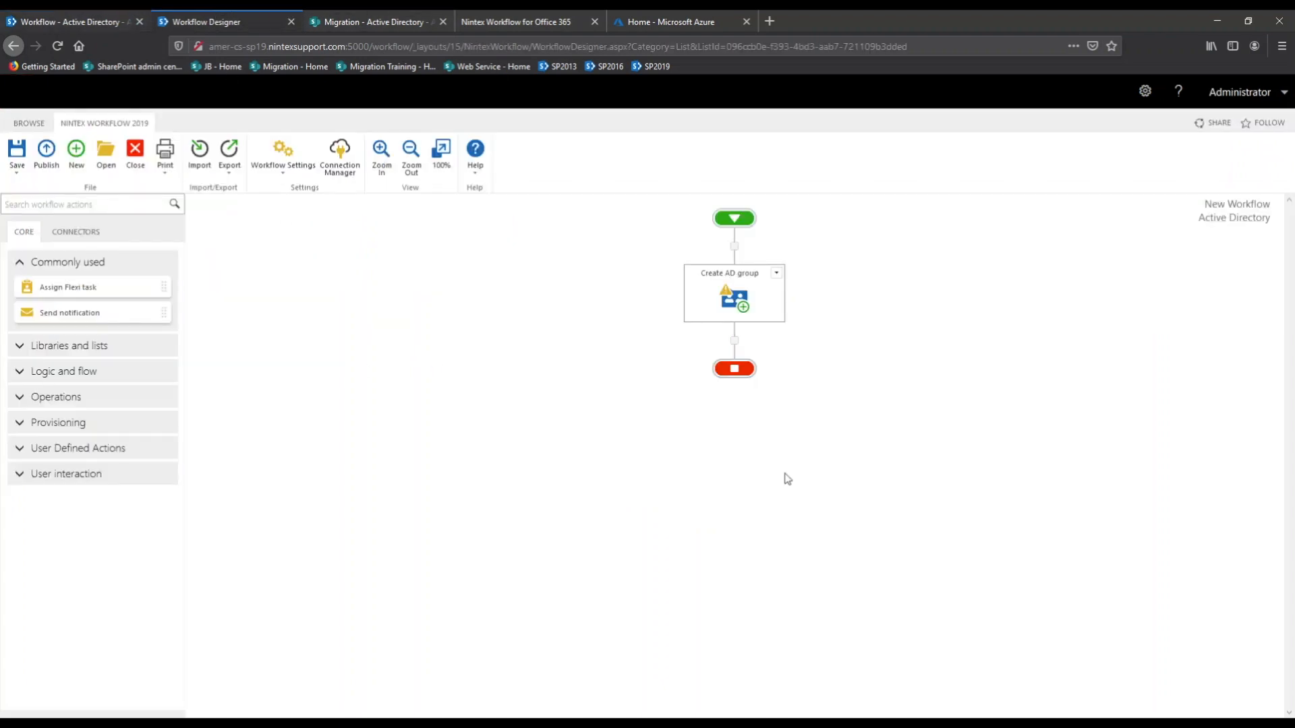
mouse_move(749, 289)
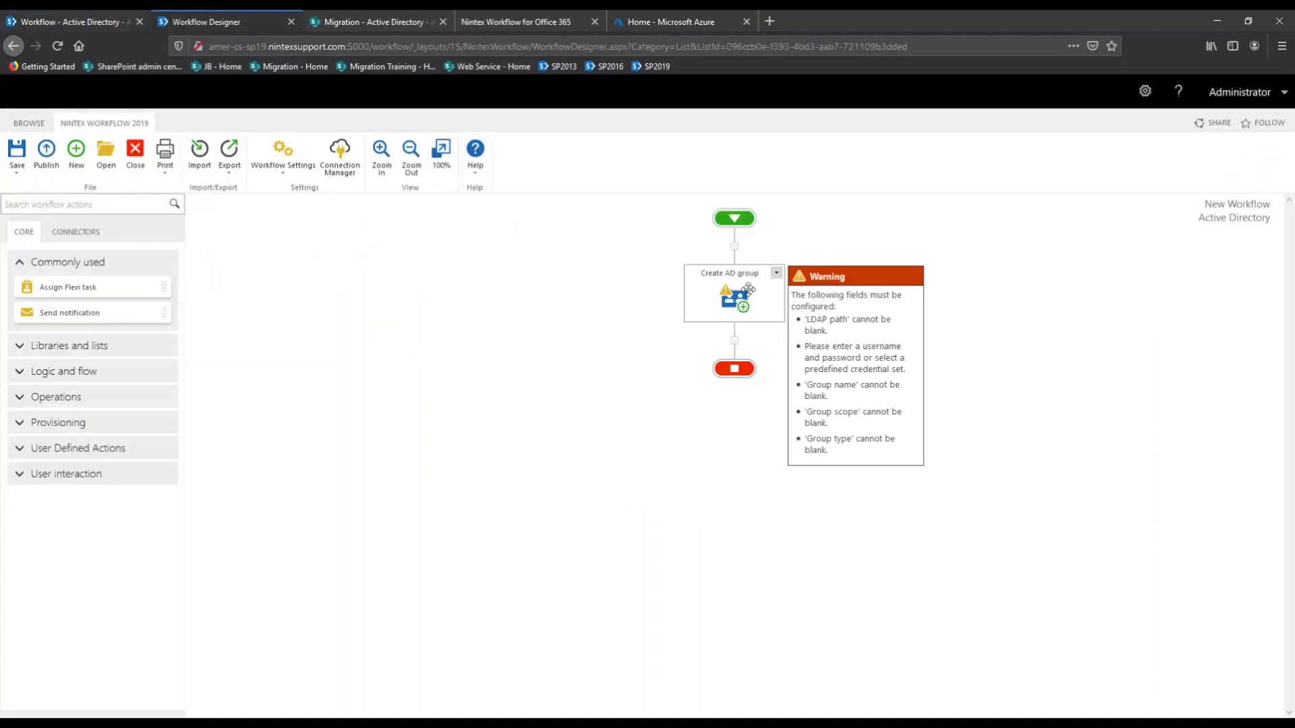
double_click(736, 296)
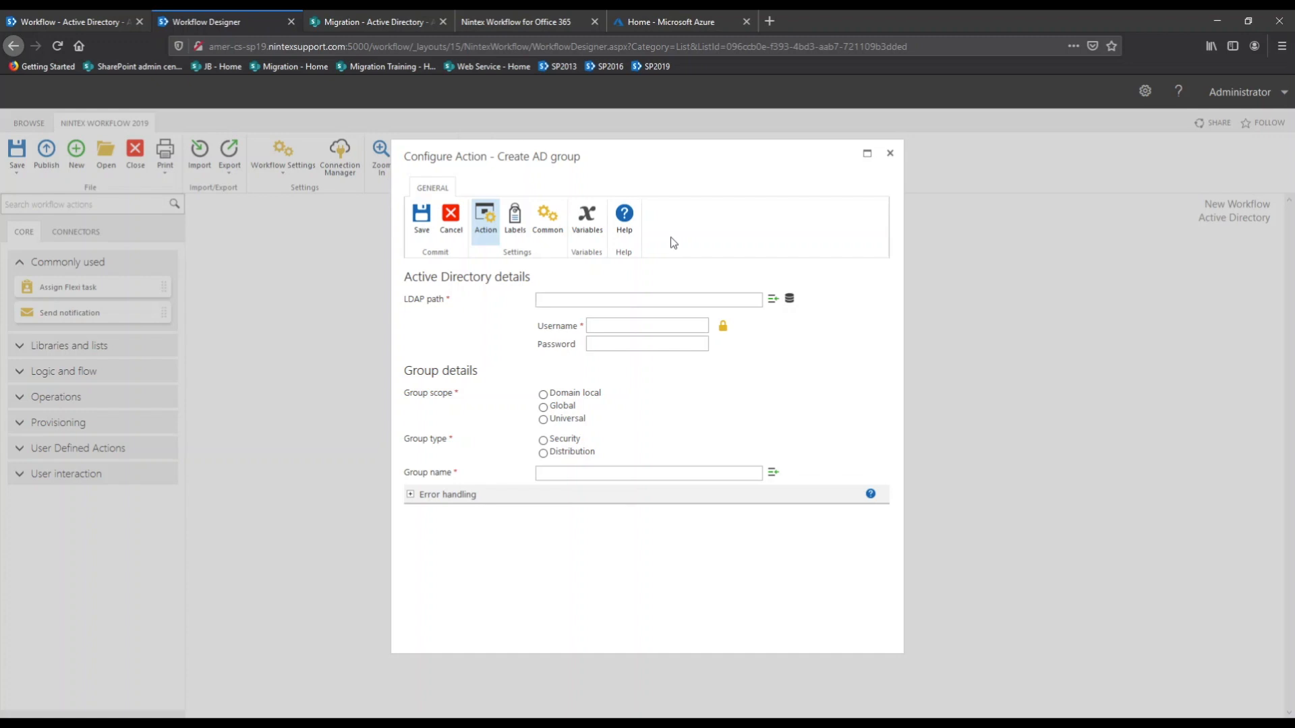
- Switch to the Azure portal and open the App registrations of Azure Active Directory
click(654, 24)
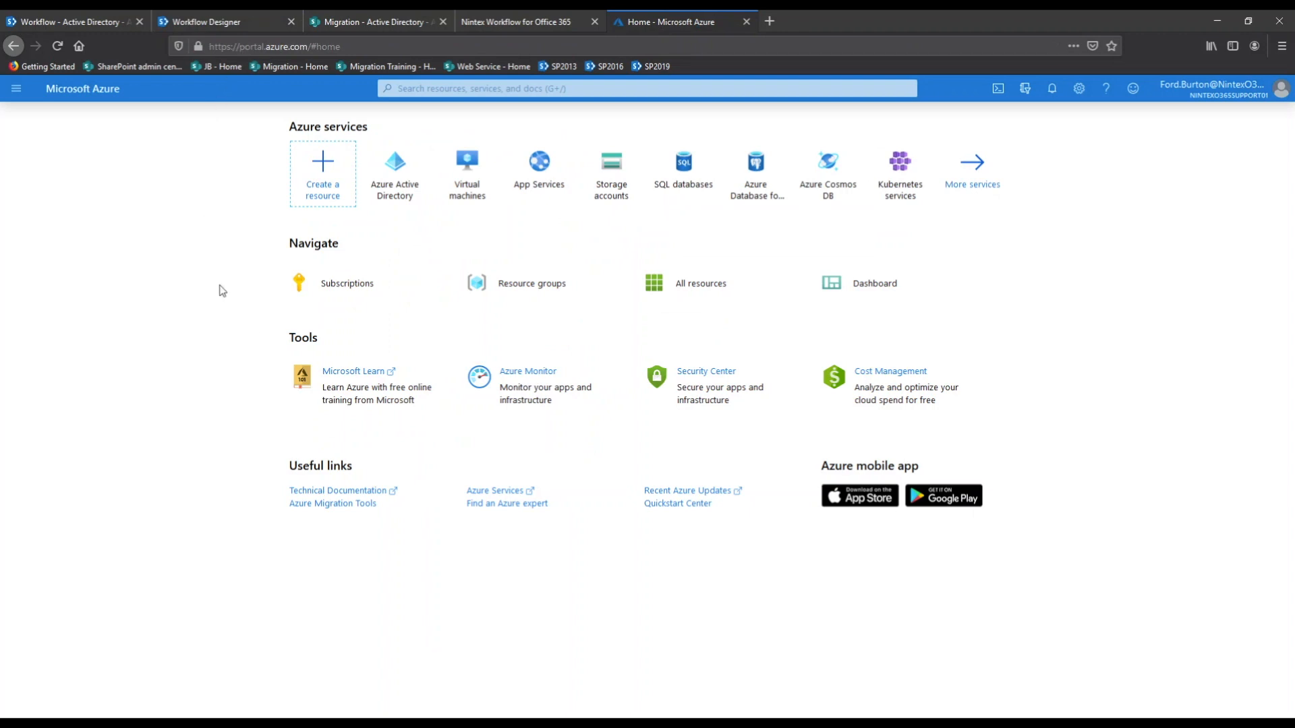
click(403, 179)
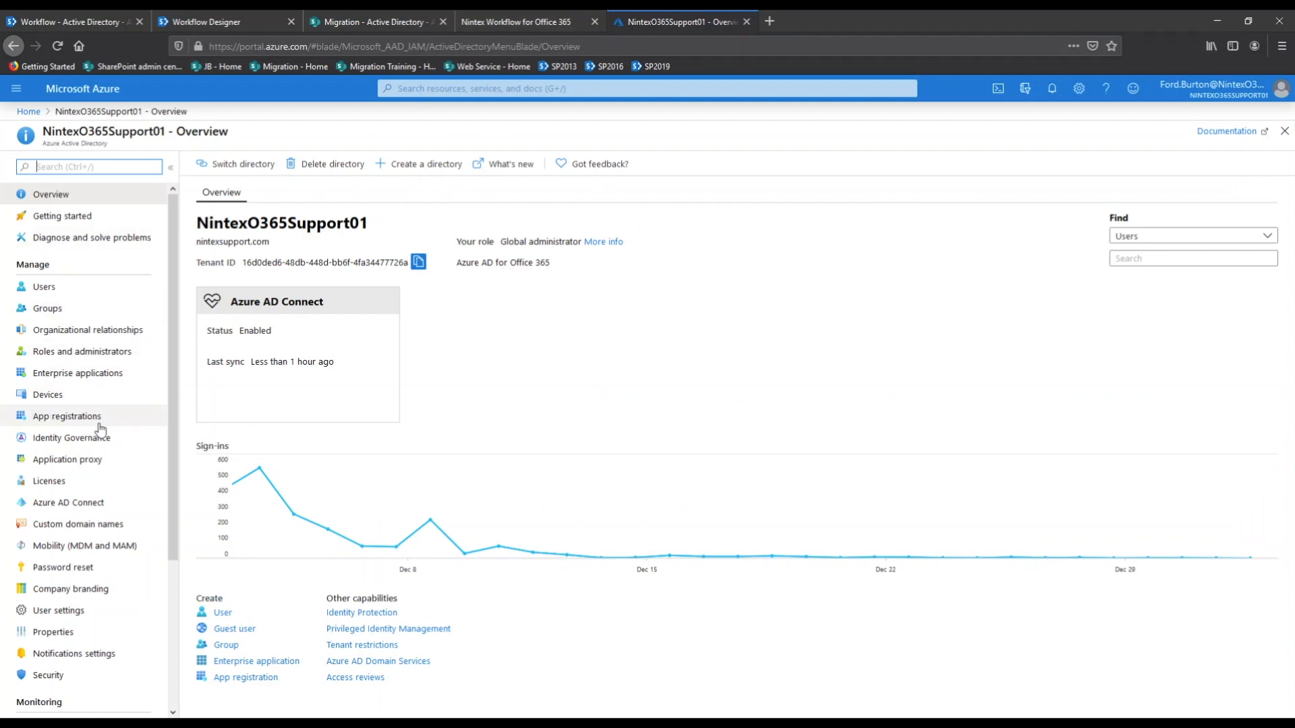
click(96, 417)
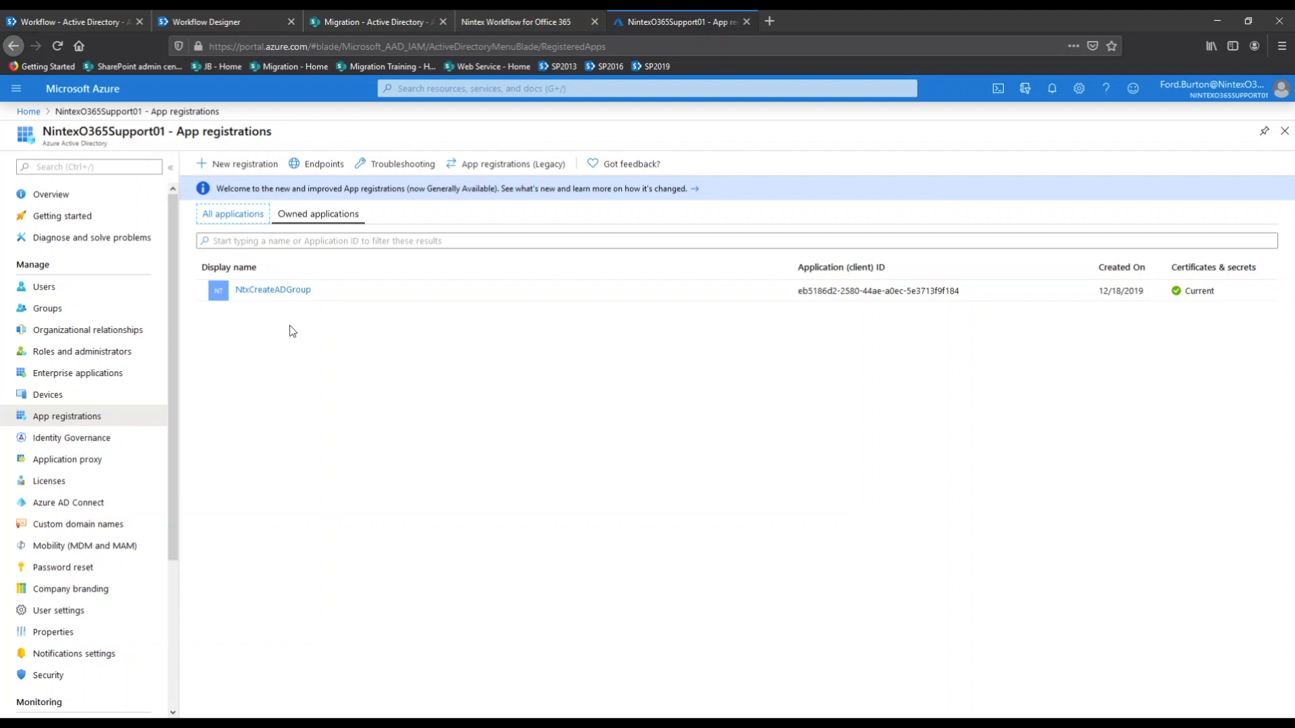
click(246, 165)
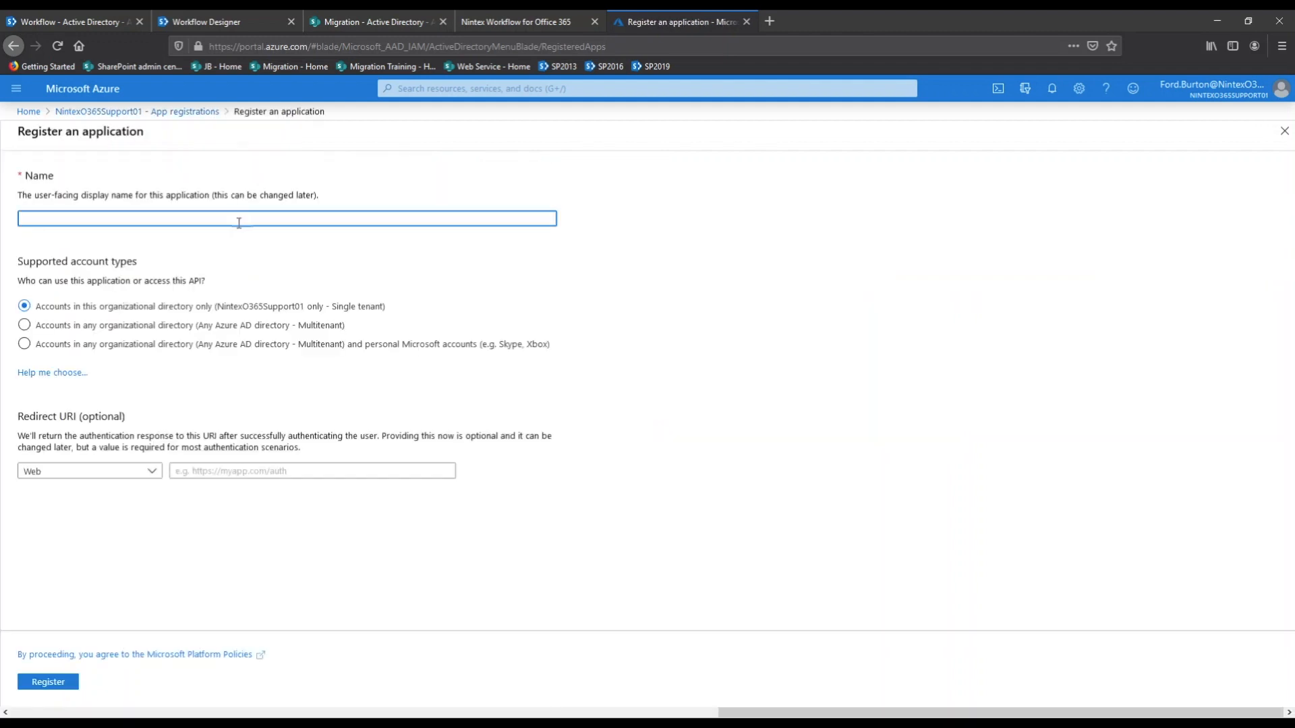
text(NintexADGroup)
click(150, 472)
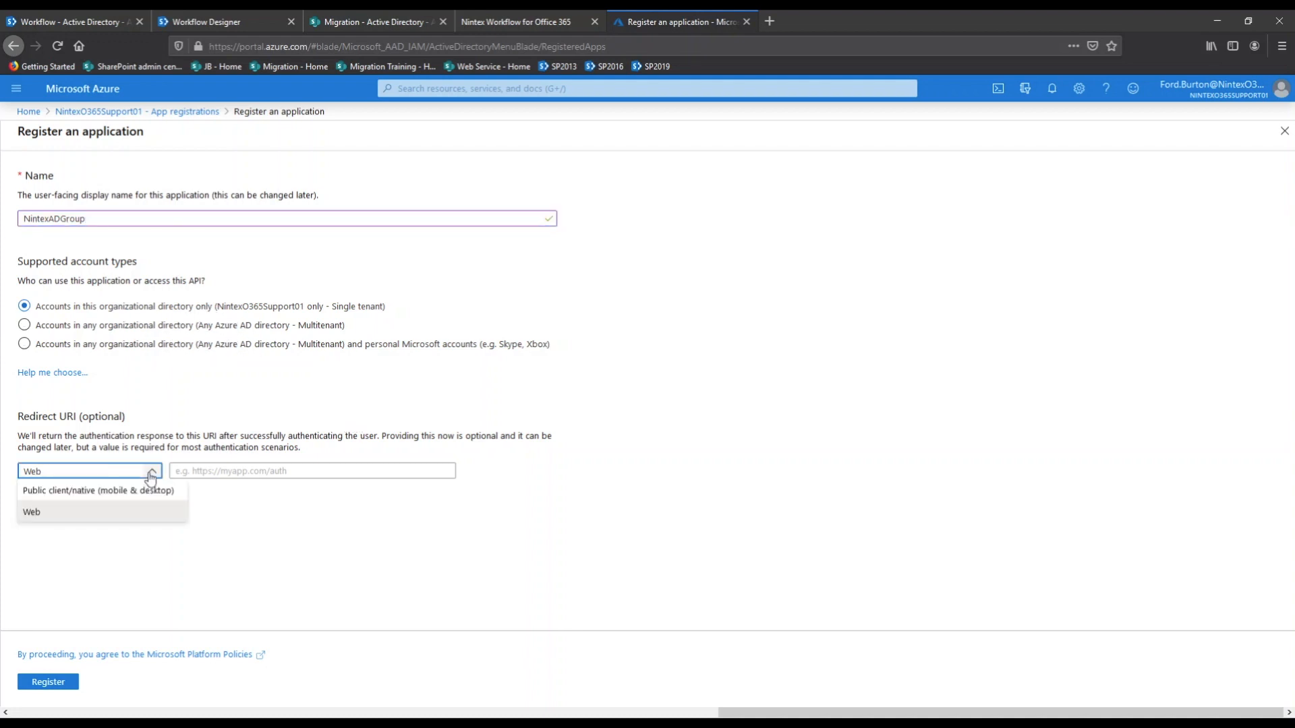
click(47, 516)
key(Tab)
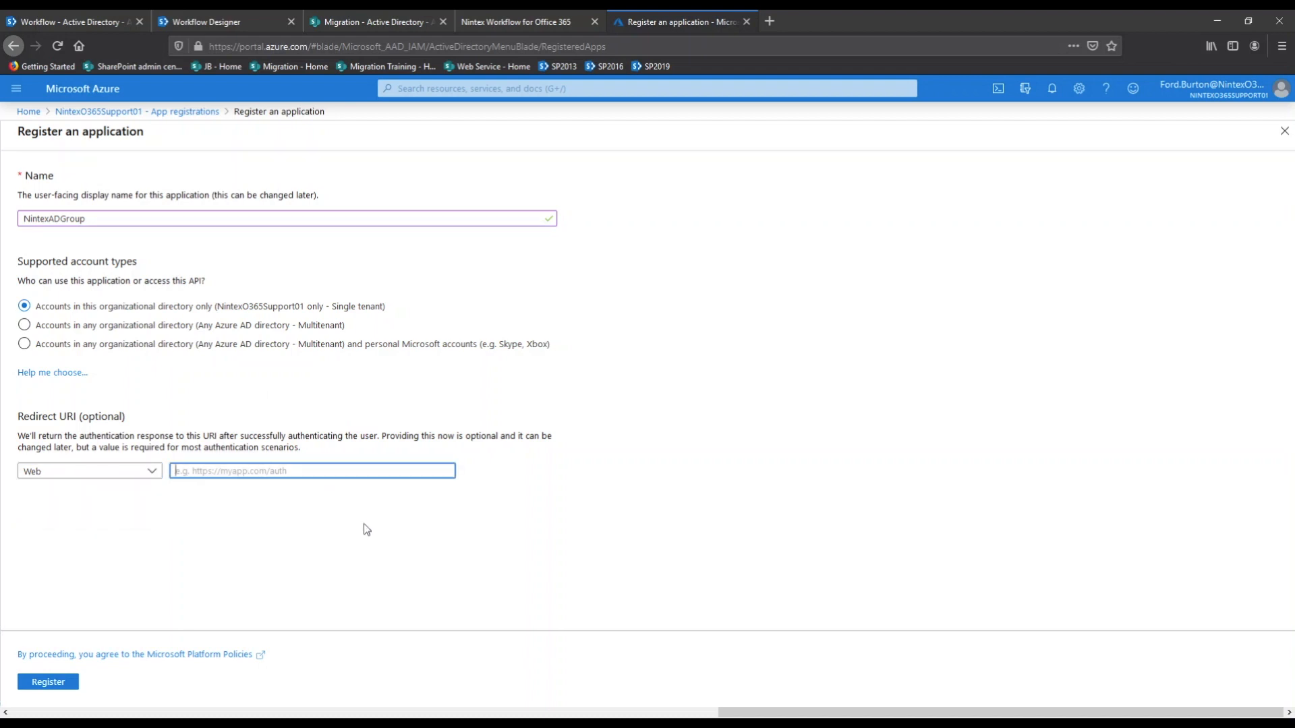
text(https://localhost.com)
click(47, 683)
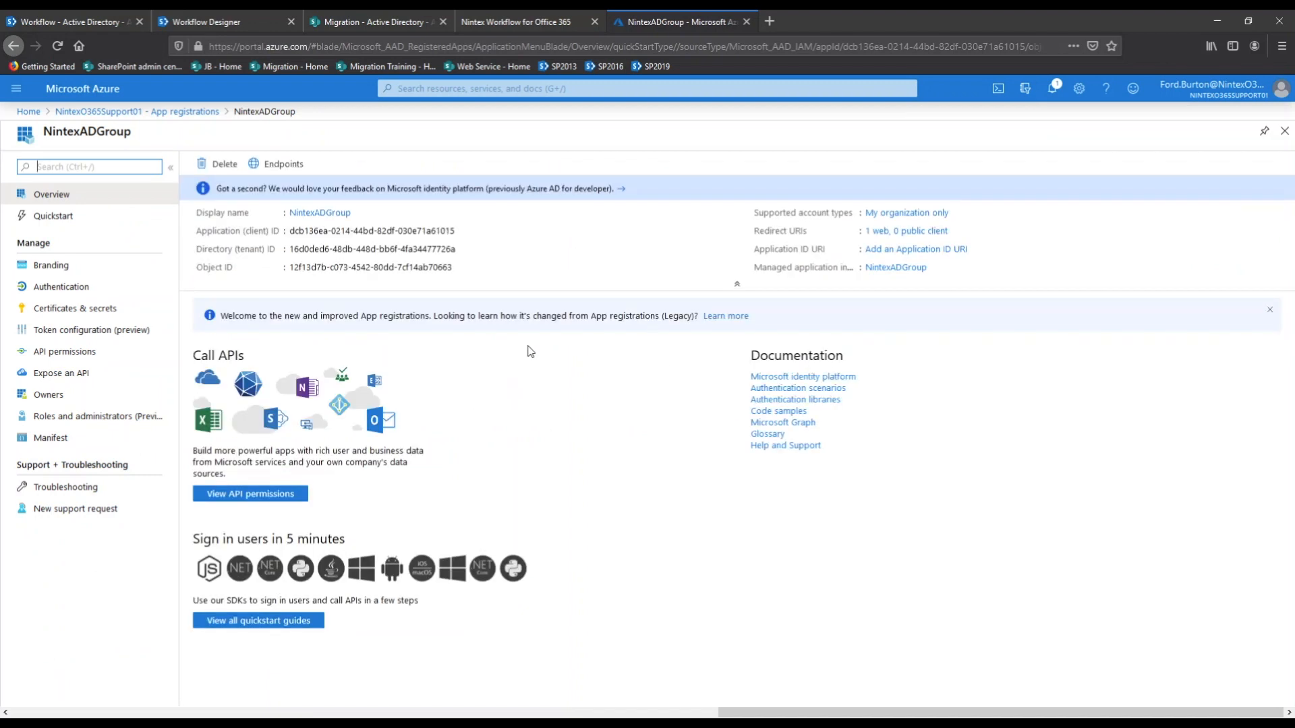
- Copy the application (client) ID of NintexADGroup into a blank Notepad document, labelled "App ID:"
mouse_move(467, 233)
mouse_move(294, 251)
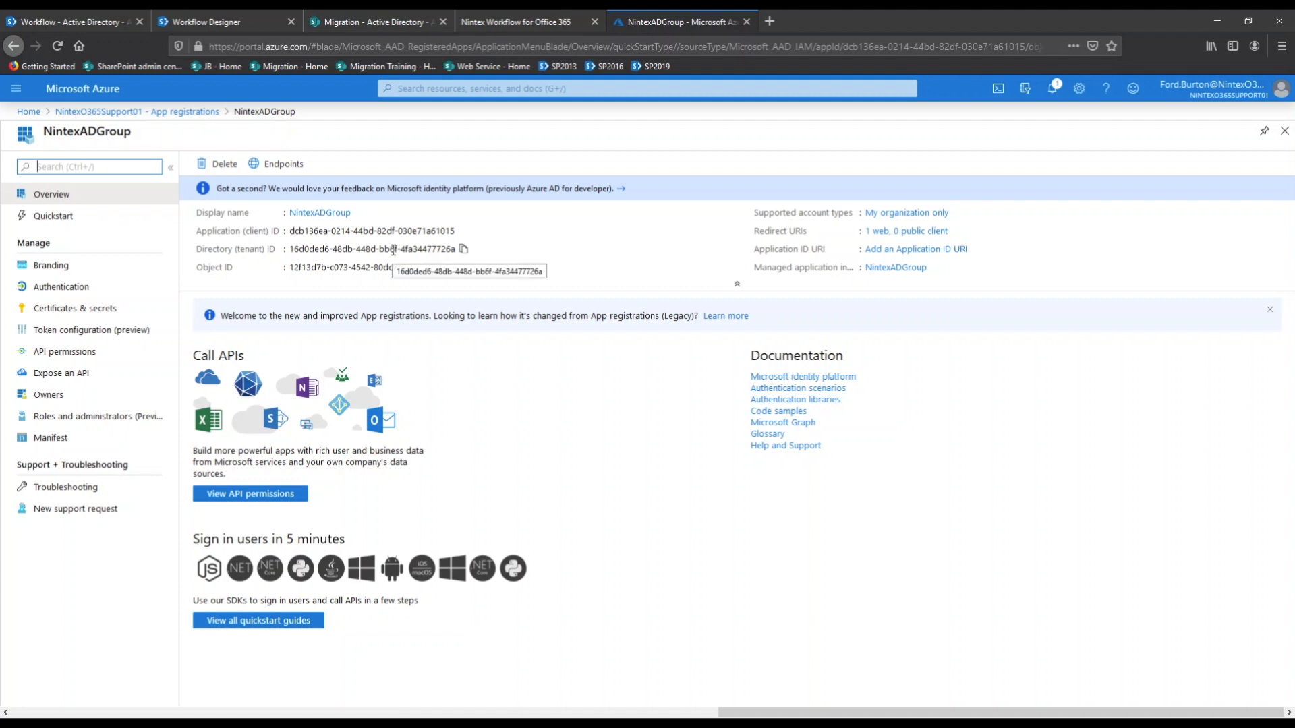
drag(0, 14, 1145, 241)
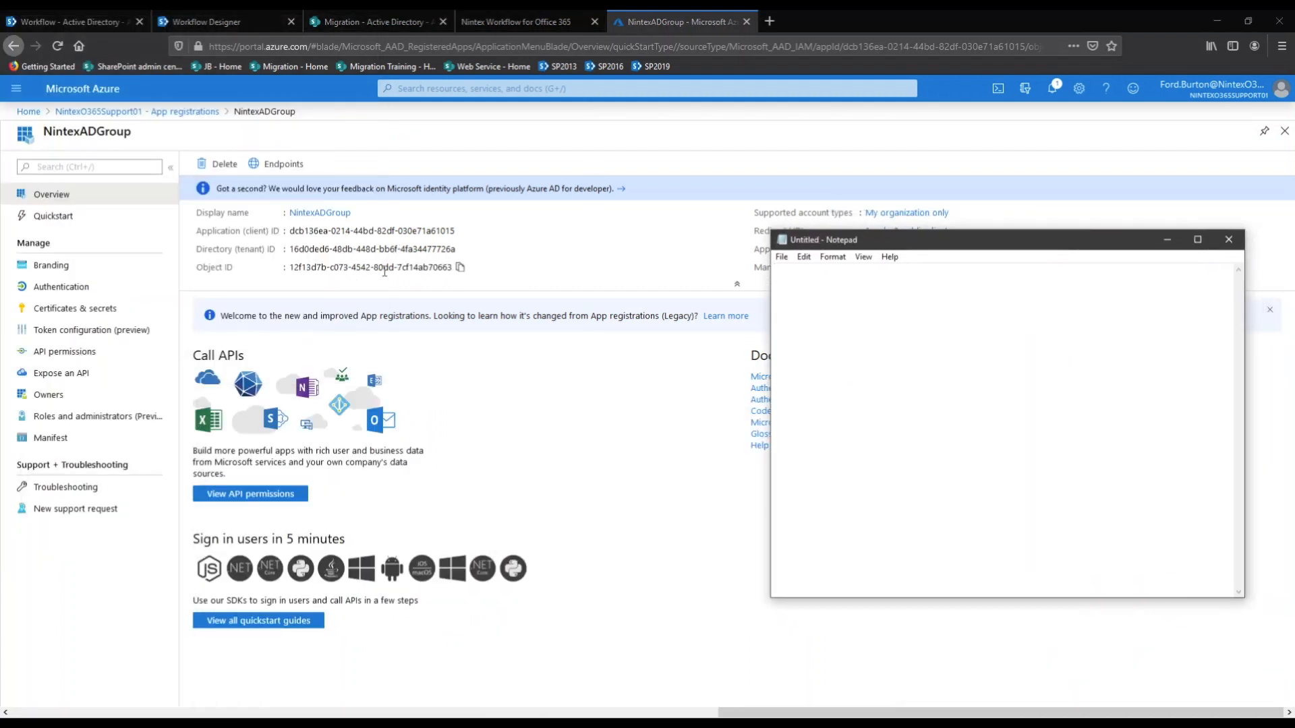
click(463, 231)
key(alt+Tab)
text(App ID:)
key(ctrl+v)
- Add the directory (tenant) ID on a new line of the Notepad note, labelled "Tenant ID:", and minimize Notepad
text(Te)
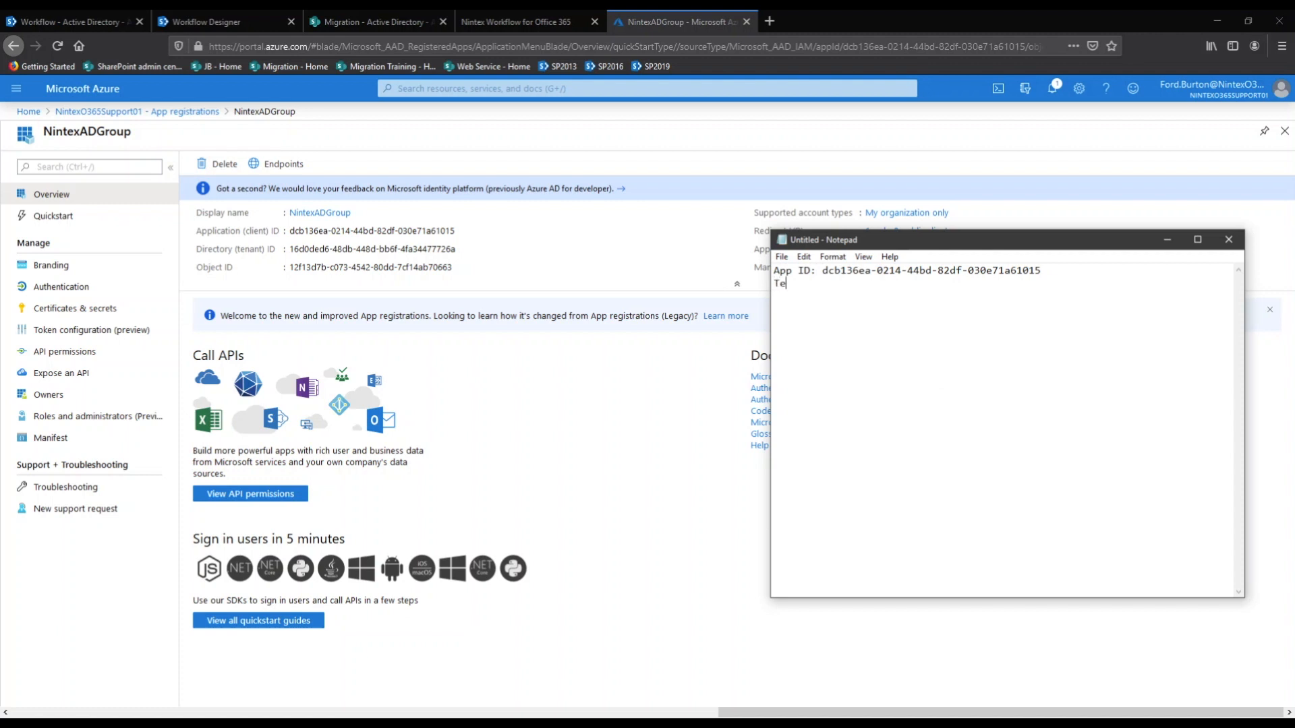
text(nant ID:)
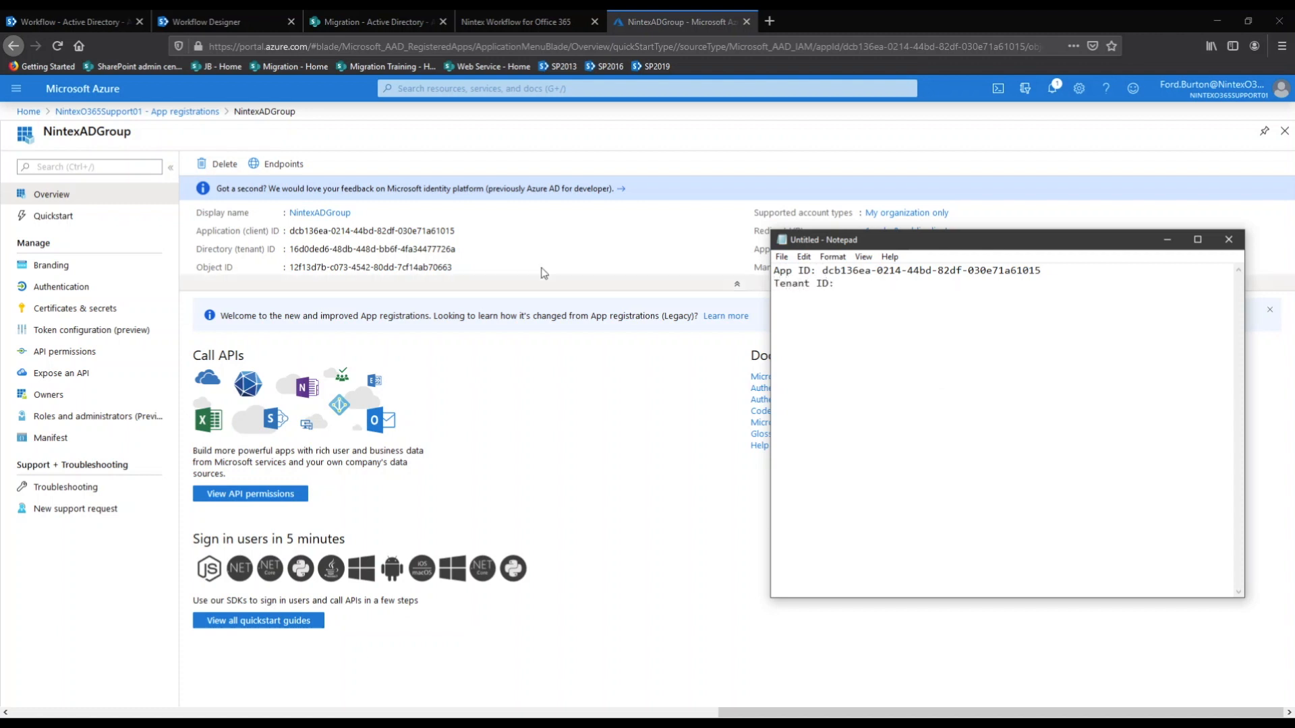
click(464, 250)
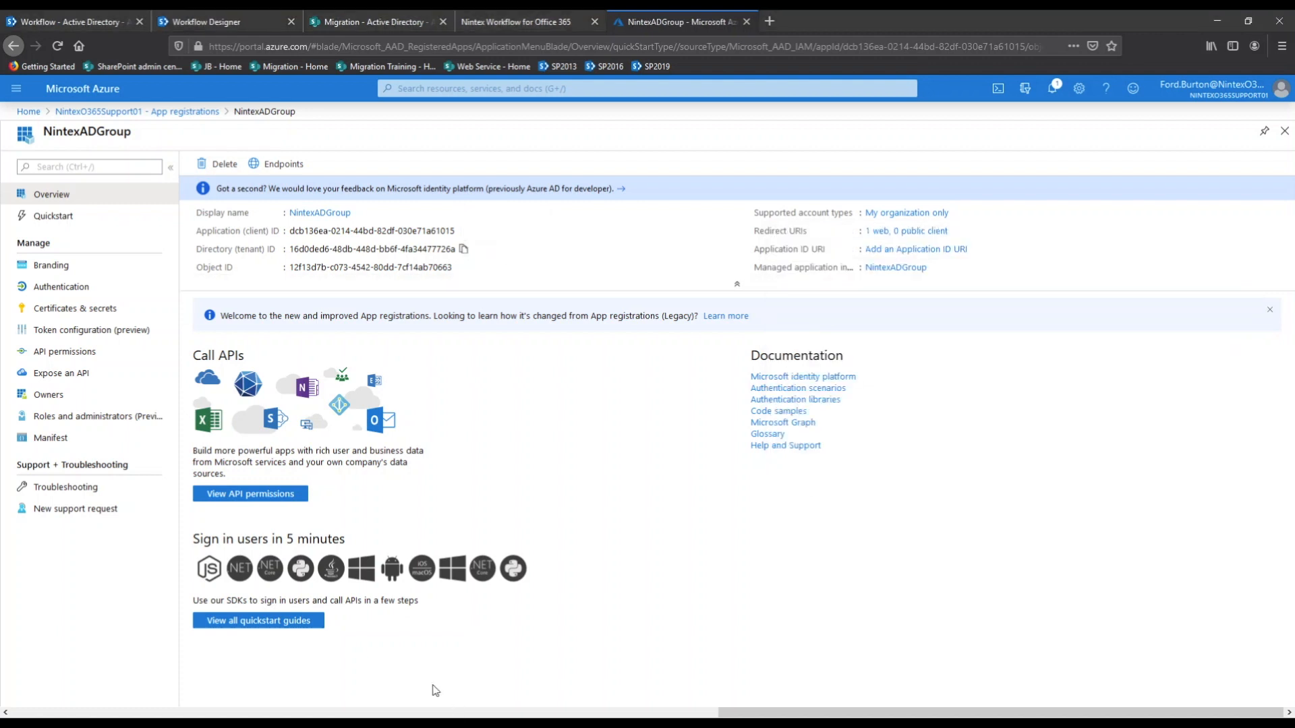
key(alt+Tab)
key(ctrl+v)
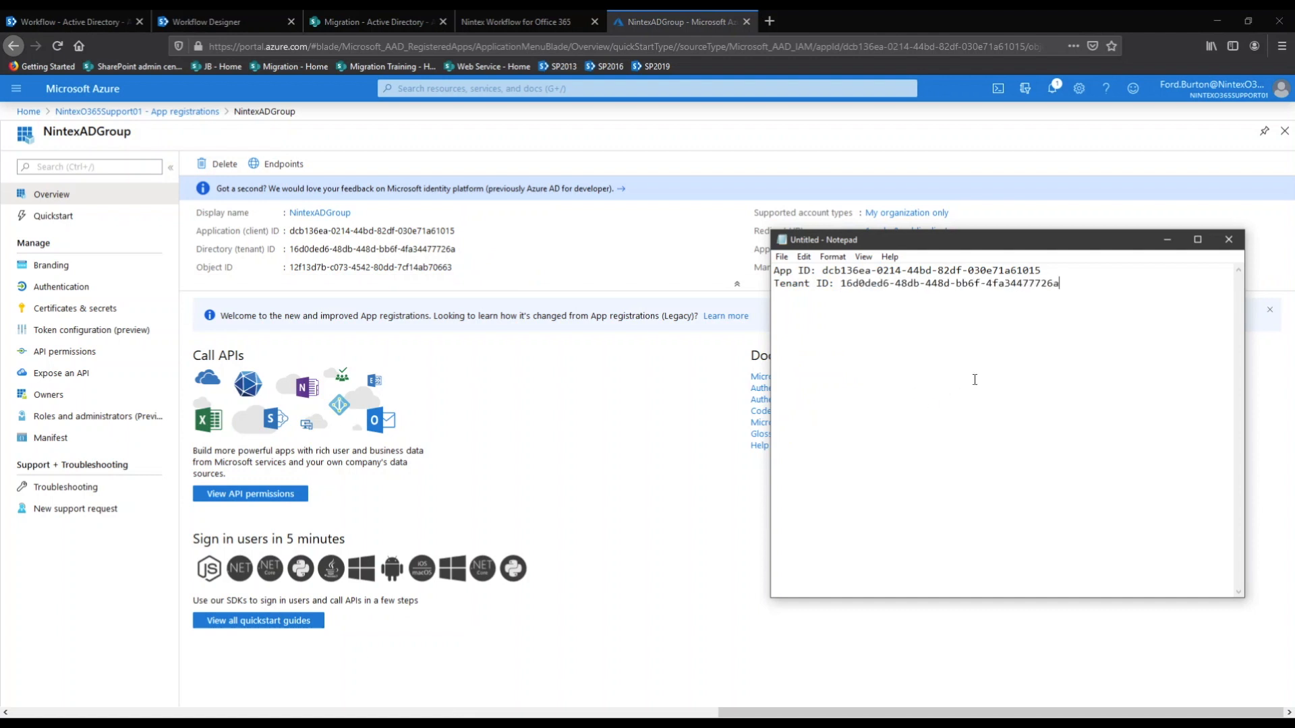
click(1168, 240)
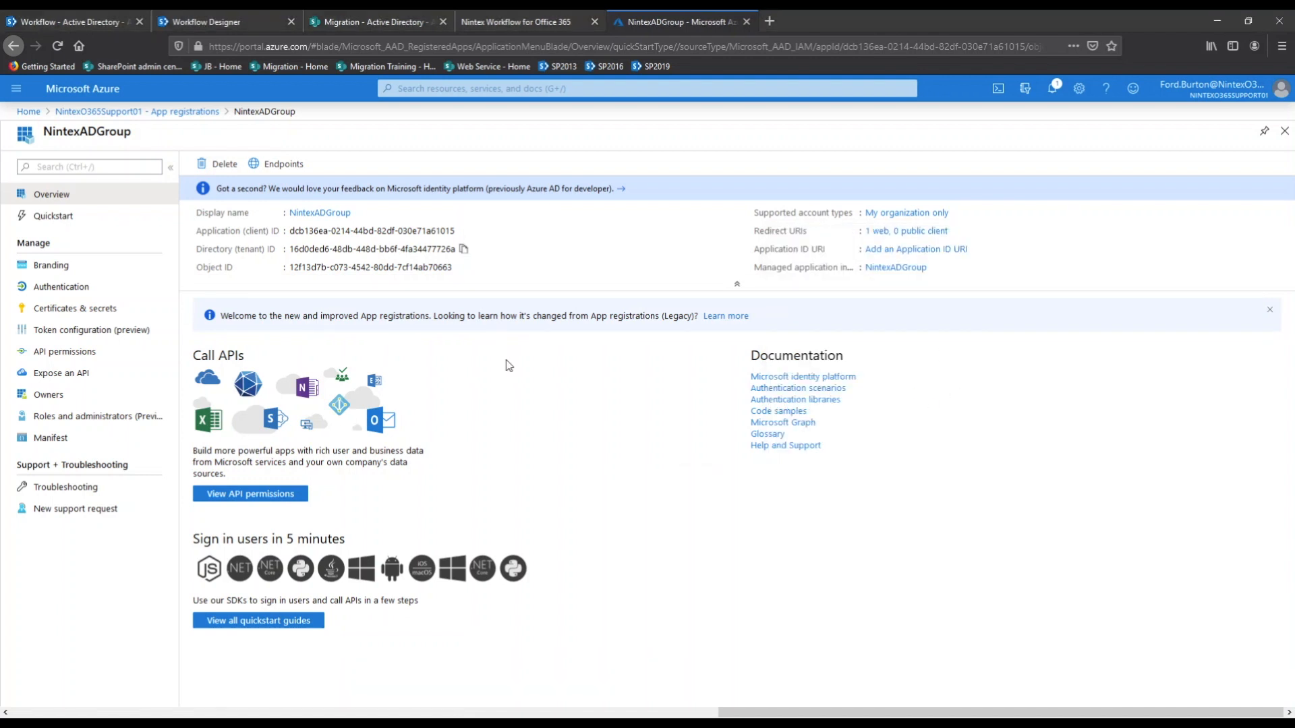
- Create a client secret for NintexADGroup with the description AzureADKey and an expiry of 1 year
click(91, 312)
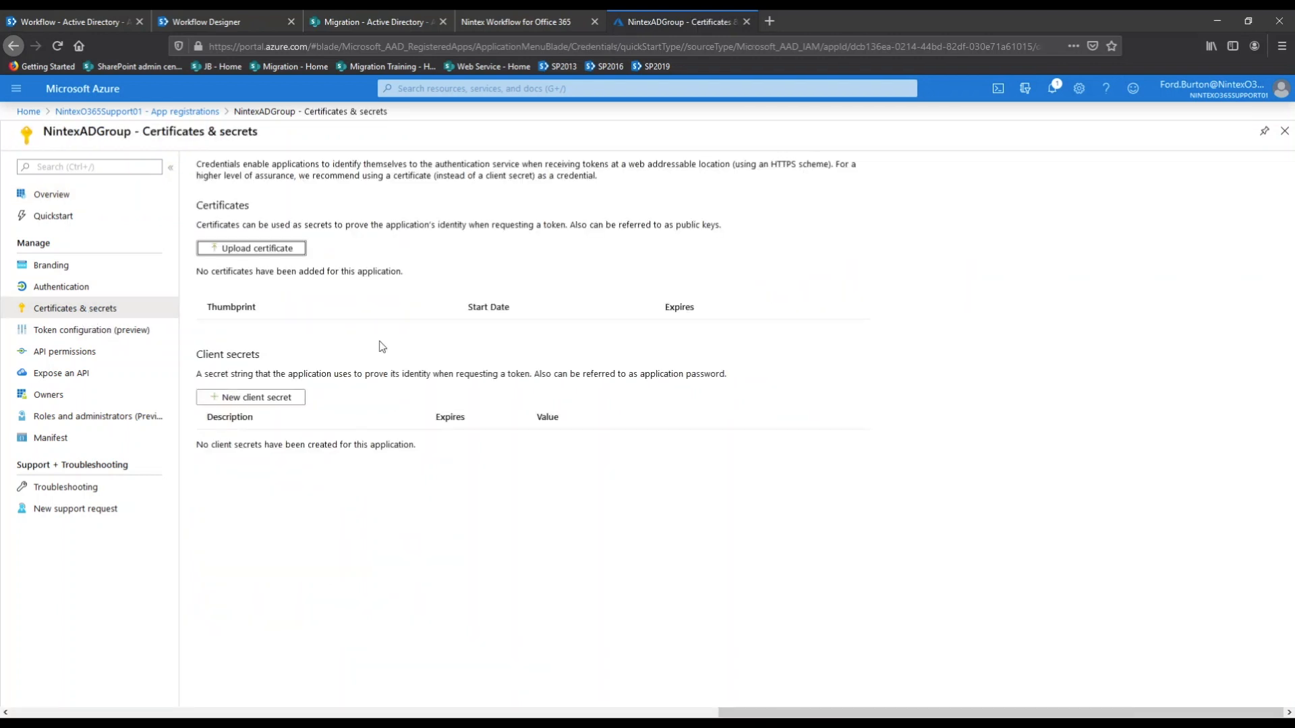
click(271, 402)
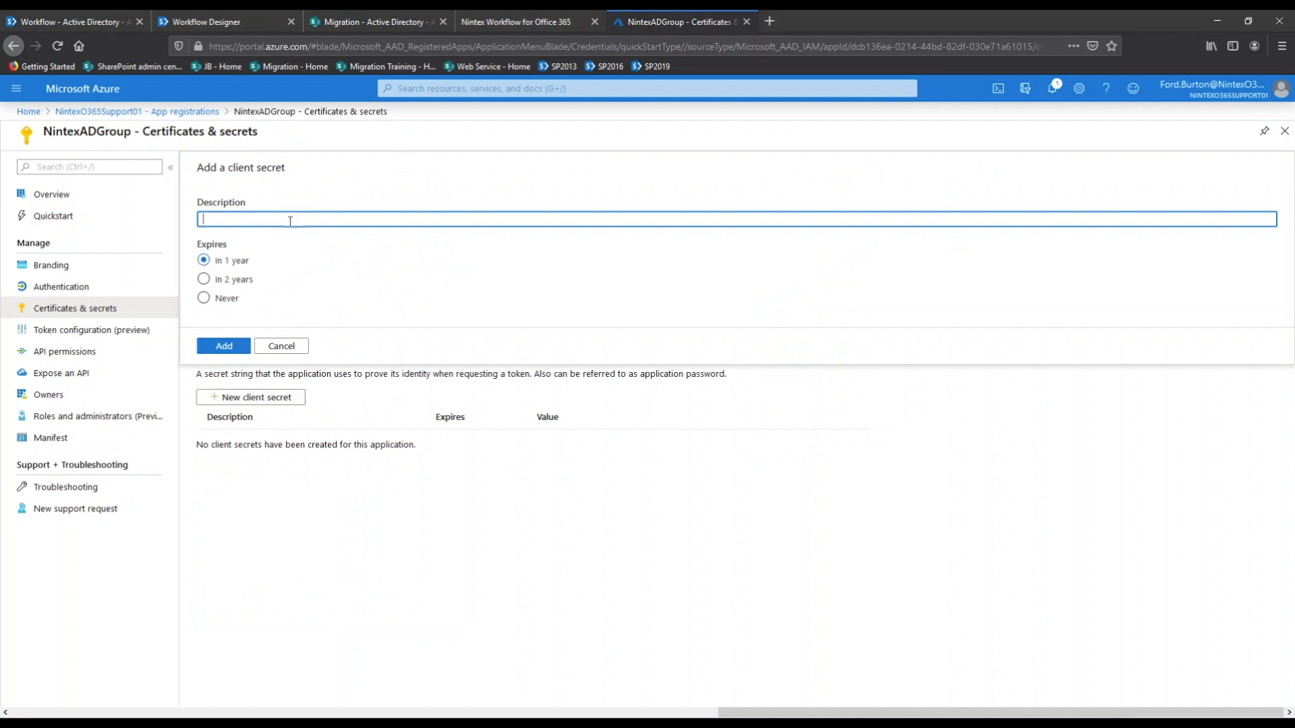
click(224, 347)
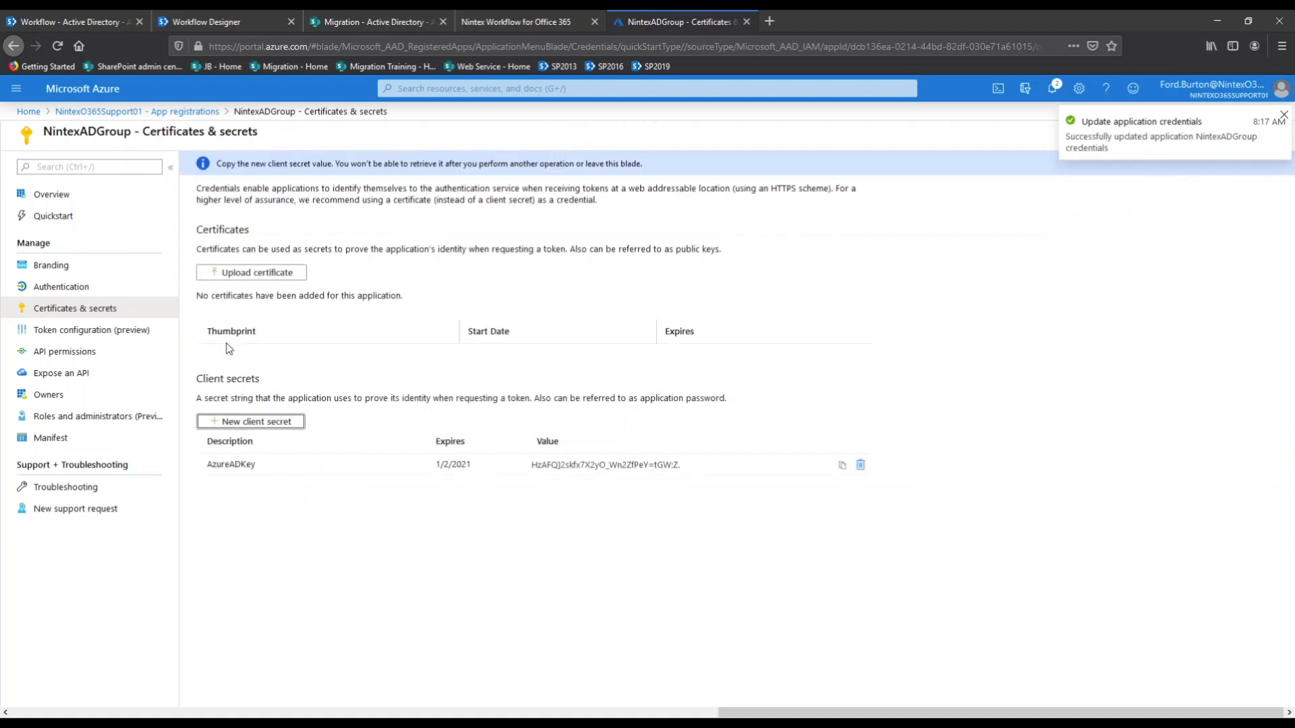
- Copy the AzureADKey client secret value into the Notepad note on a new line labelled "App Secret:", and return to the Azure portal
click(841, 465)
mouse_move(461, 724)
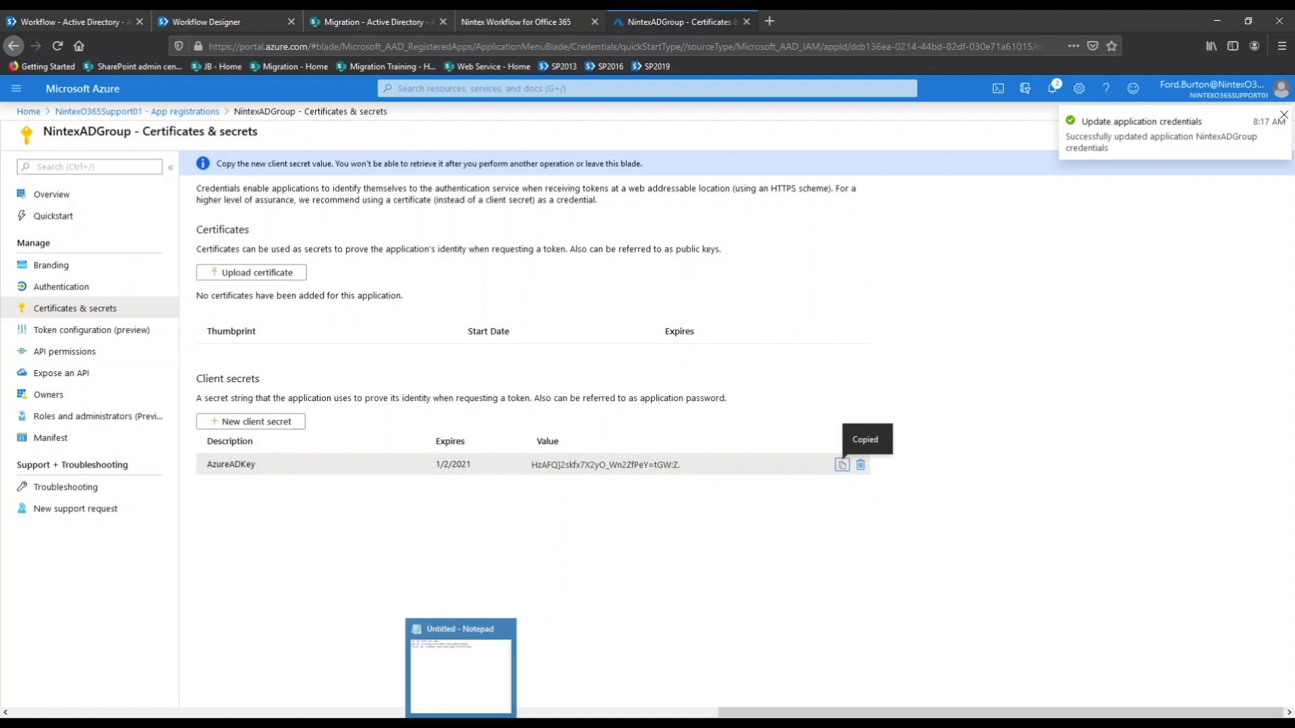
click(461, 674)
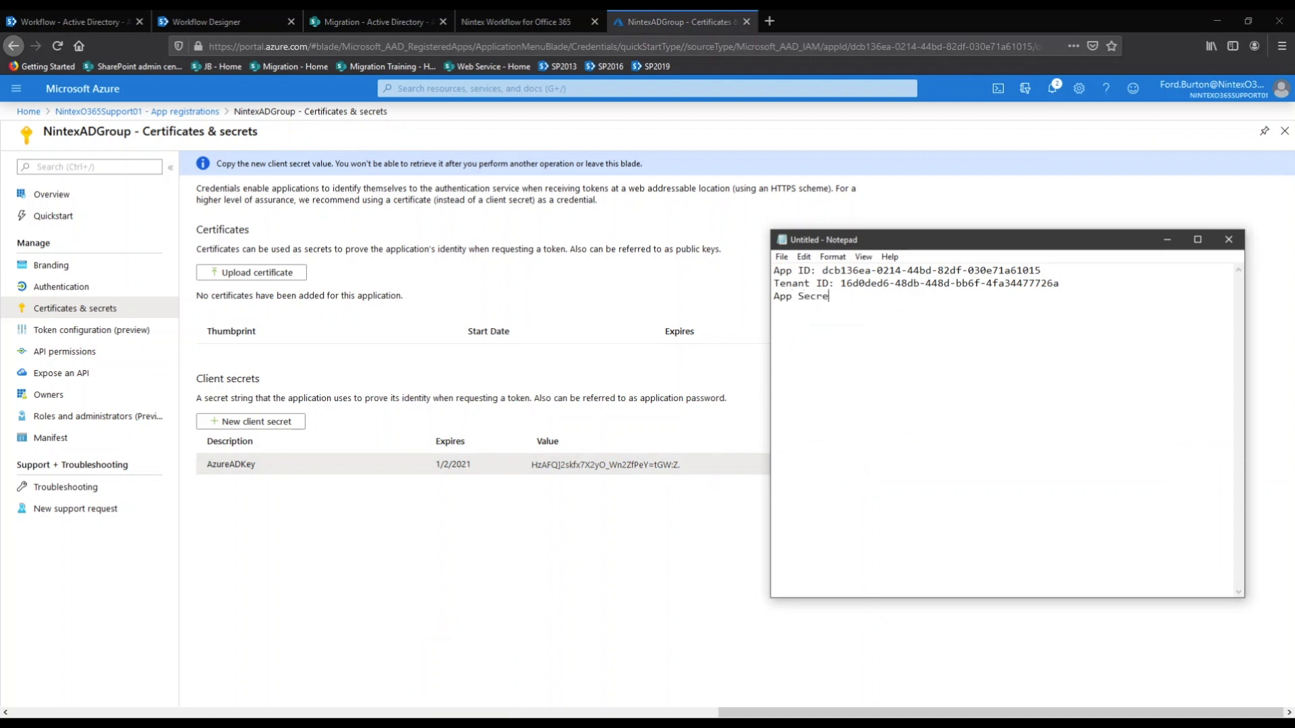
key(ctrl+v)
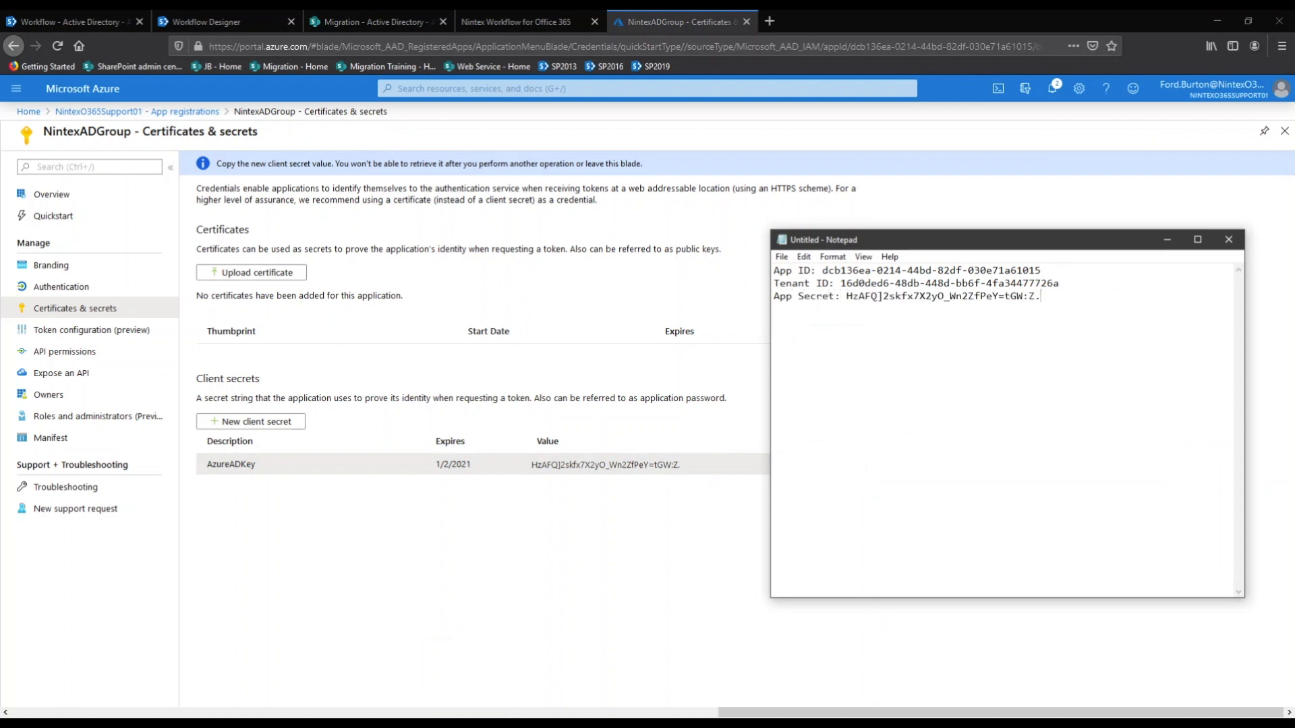
mouse_move(846, 295)
mouse_down()
mouse_move(1044, 288)
mouse_move(847, 296)
mouse_up()
click(858, 297)
click(413, 557)
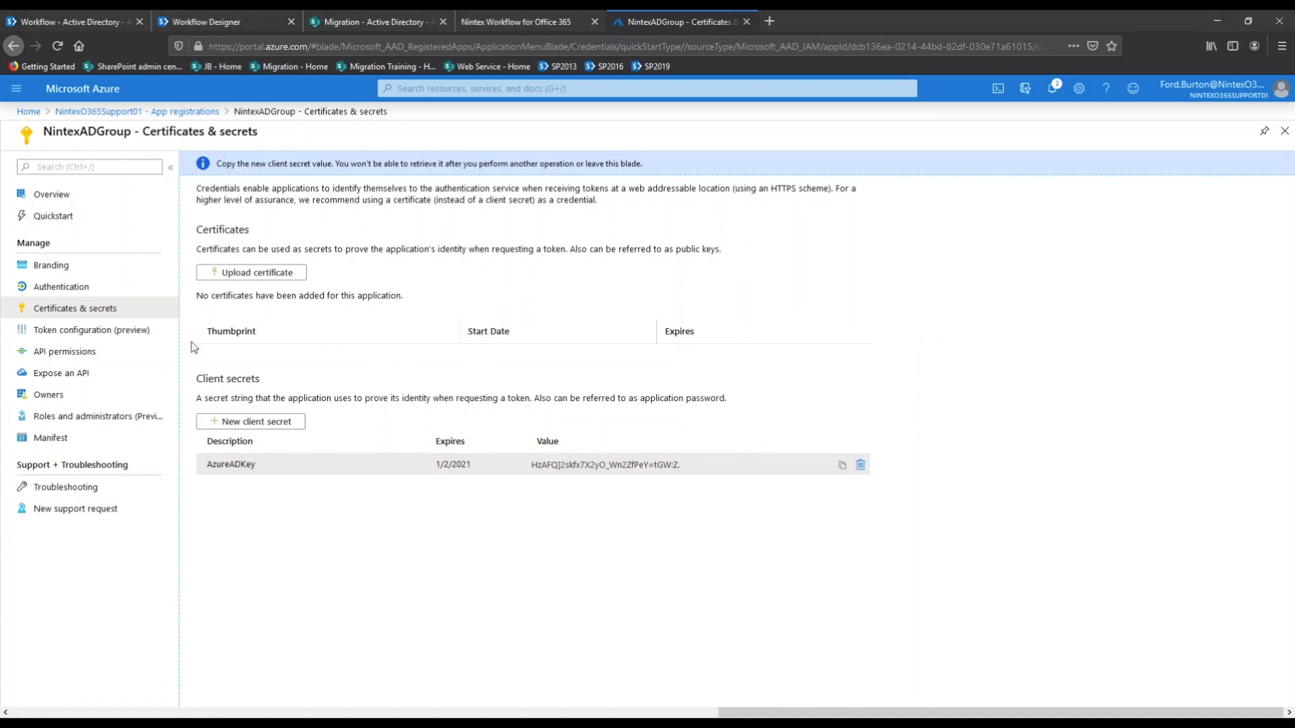
- Start an API permission request for NintexADGroup using Microsoft Graph application permissions
click(66, 353)
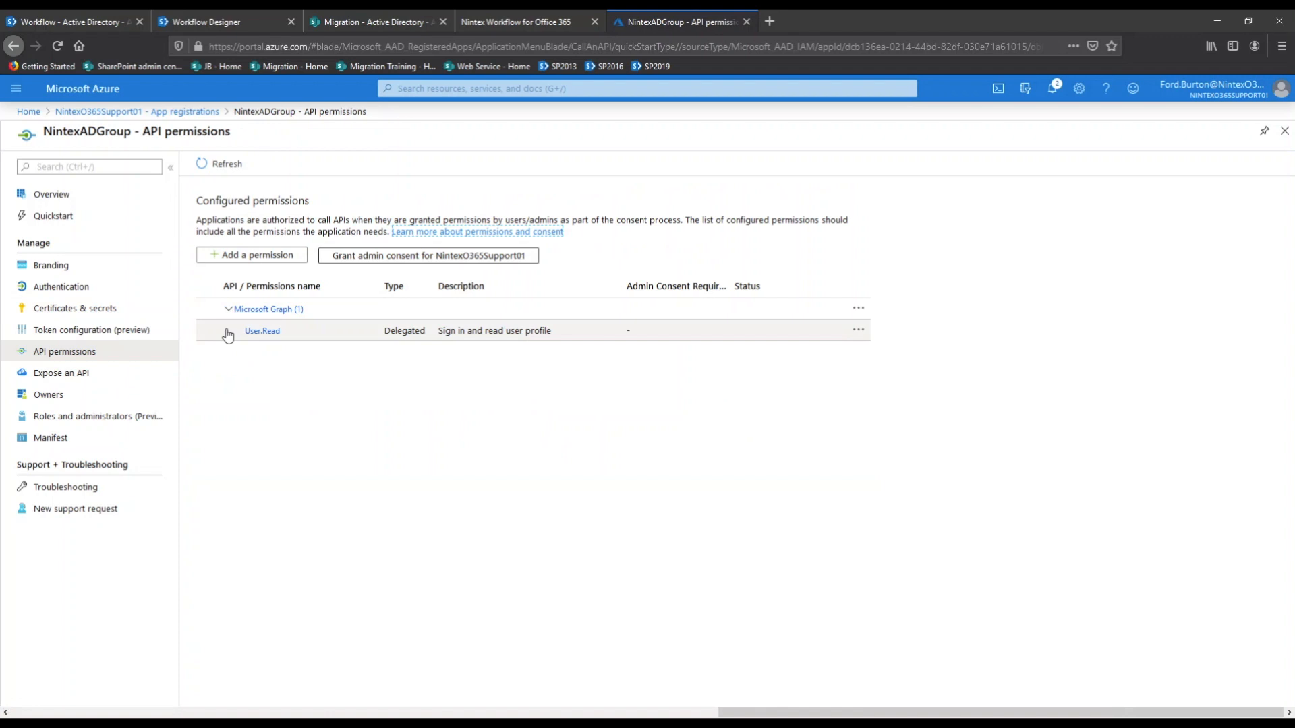
click(249, 256)
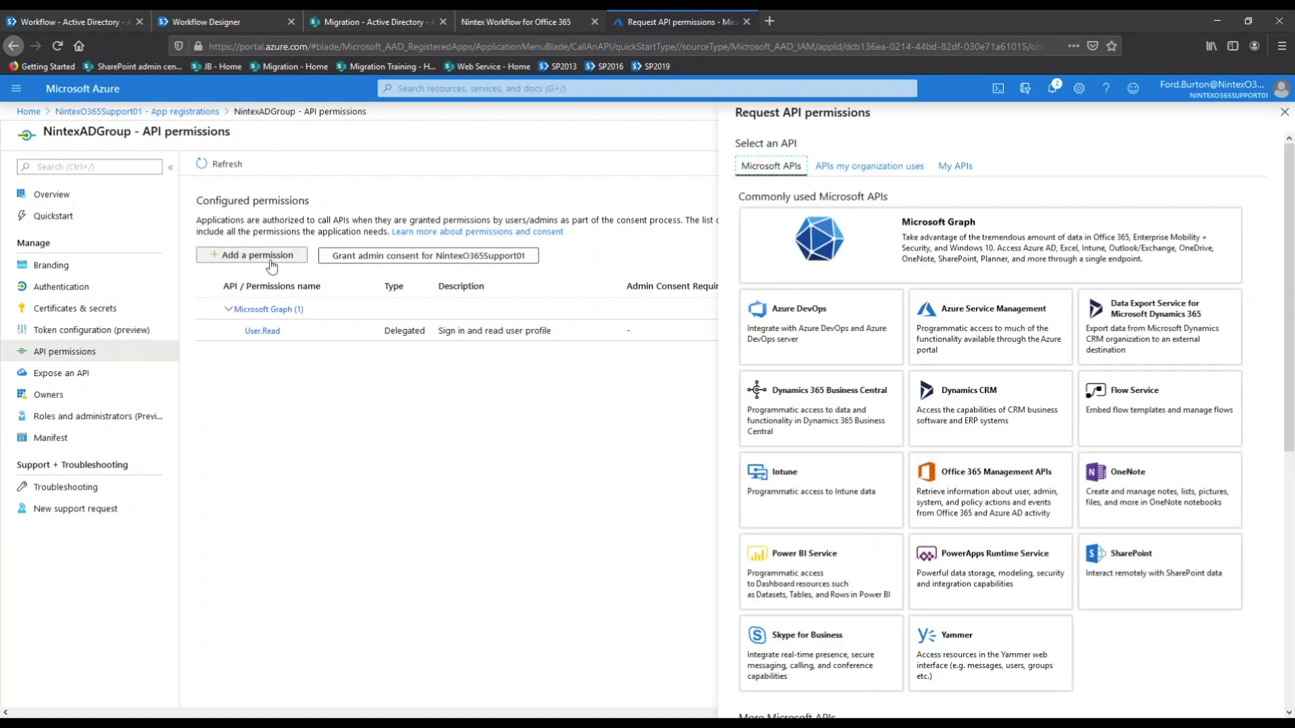
click(934, 245)
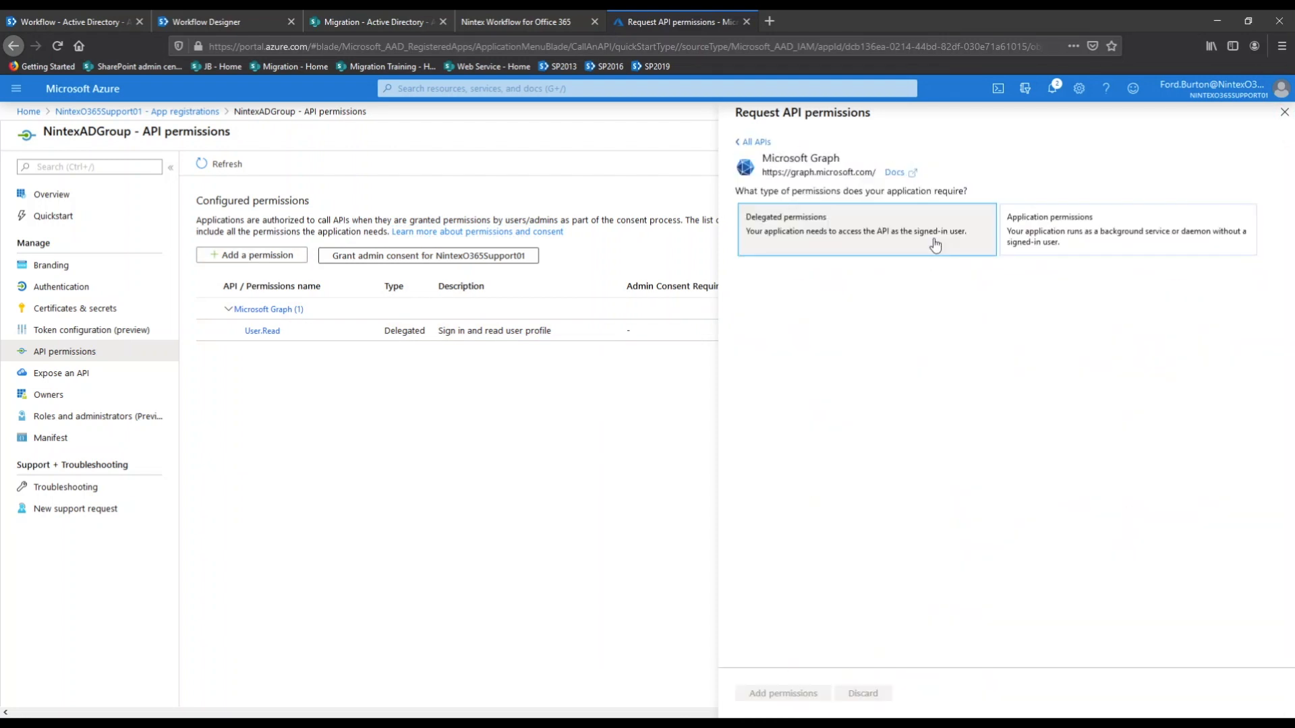
click(1057, 232)
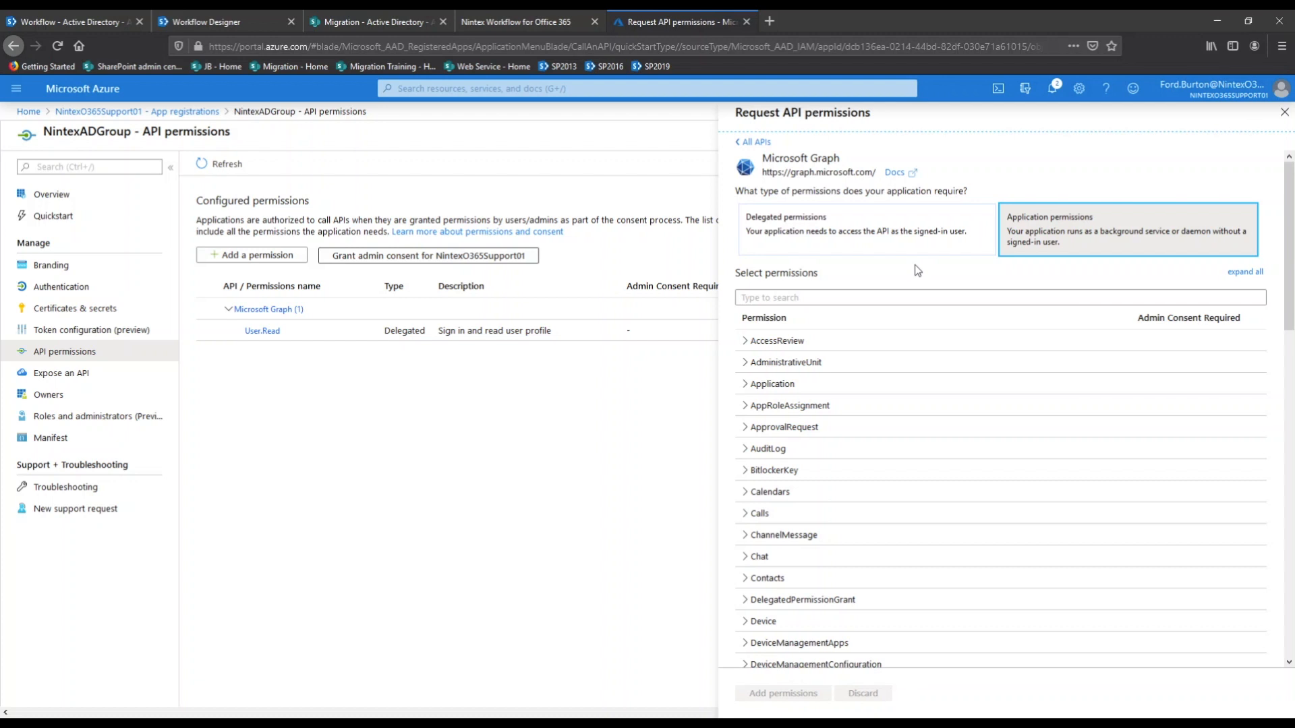
- Select the permissions Application.Read.All, Application.ReadWrite.All, Application.ReadWrite.OwnedBy and AppRoleAssignment.ReadWrite.All
click(745, 384)
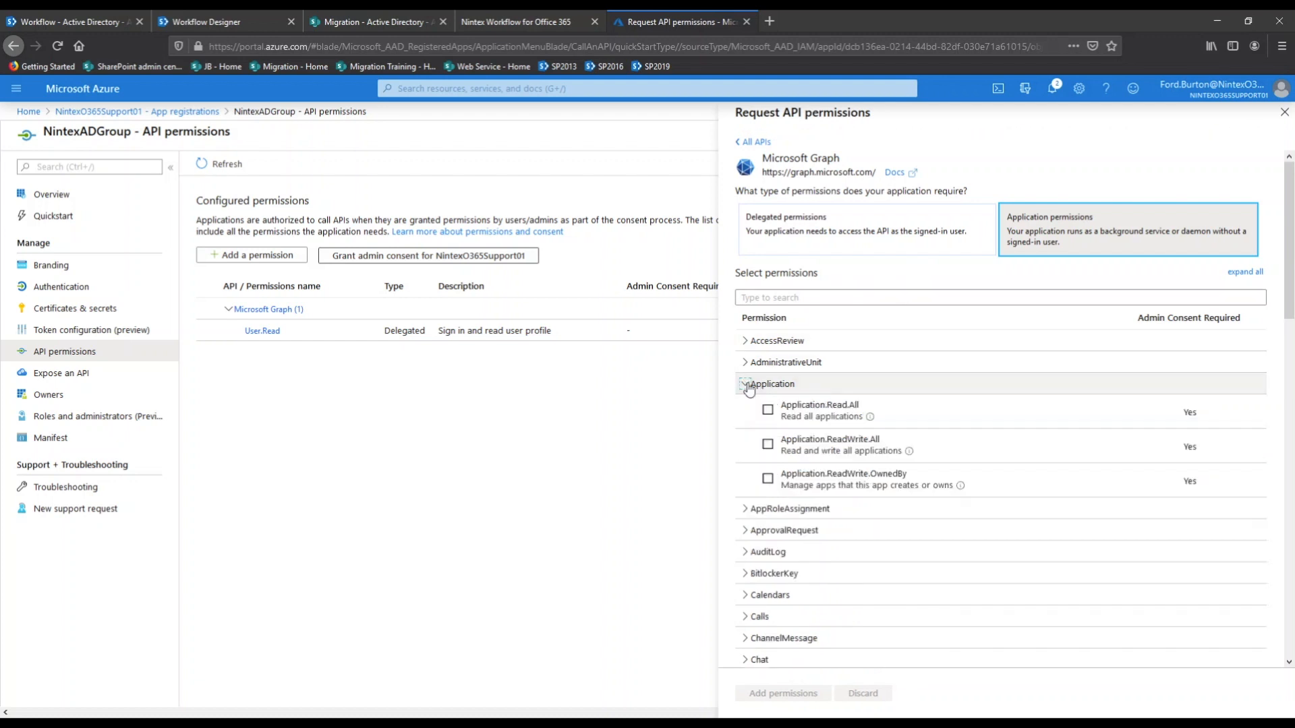
click(762, 414)
click(769, 447)
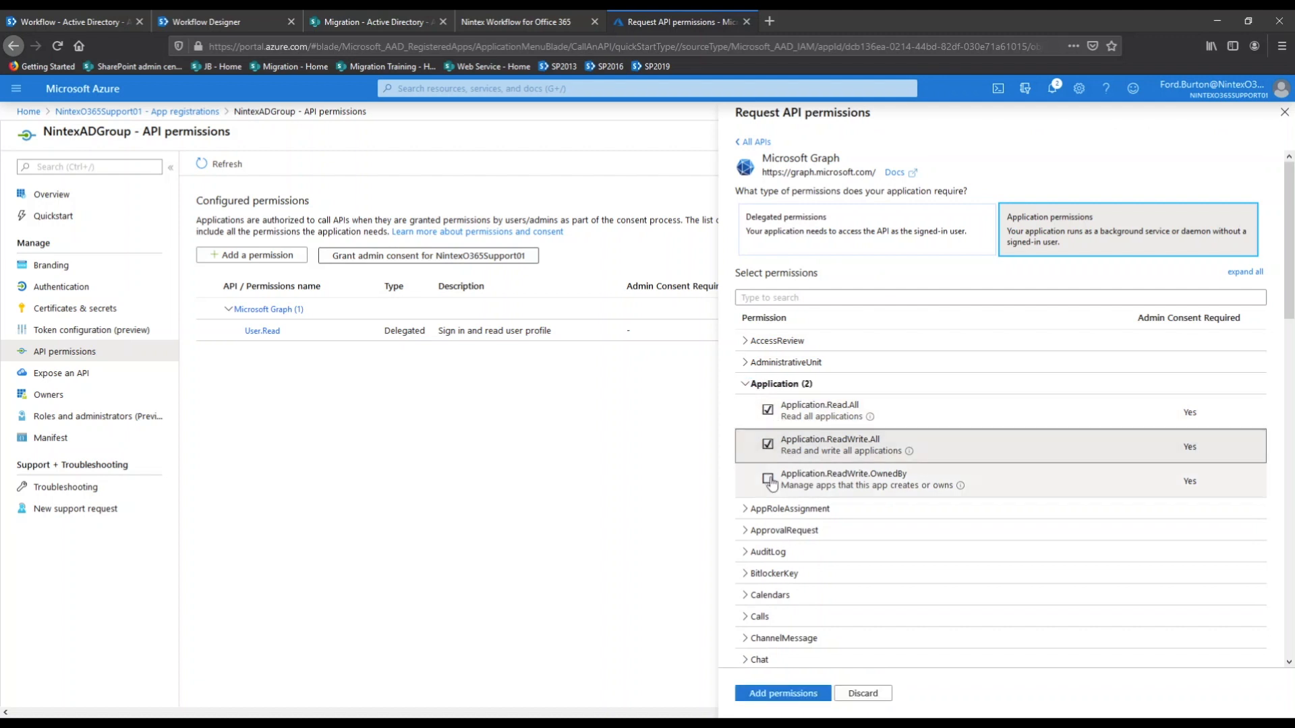
click(793, 481)
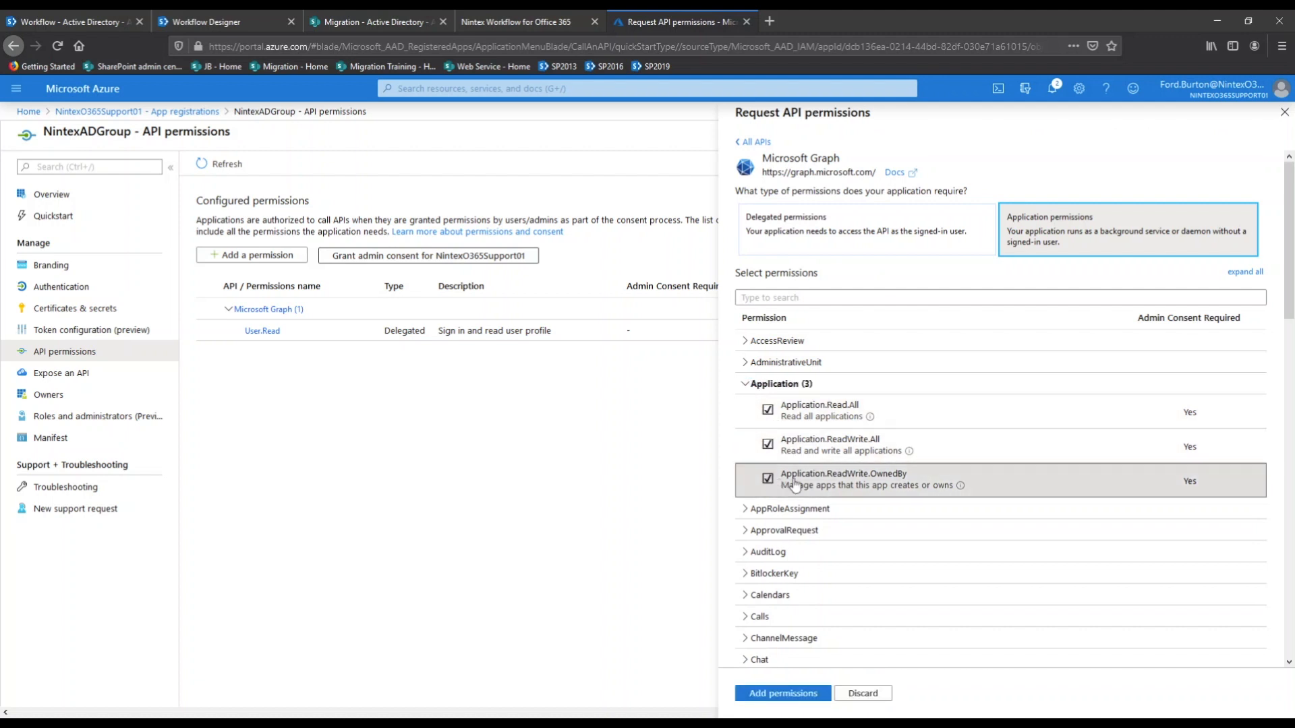
click(745, 511)
click(768, 535)
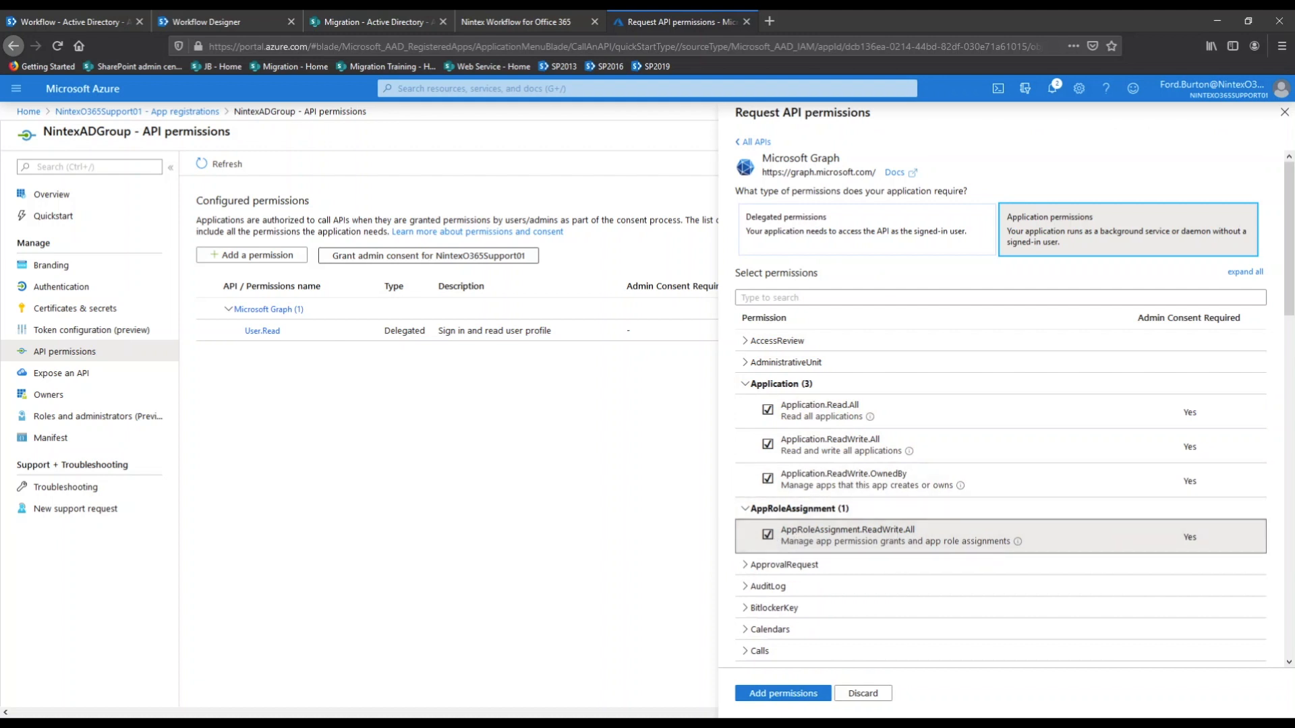
- Select the Contacts.Read and Contacts.ReadWrite permissions in the Contacts group
scroll(1035, 282, down, 5)
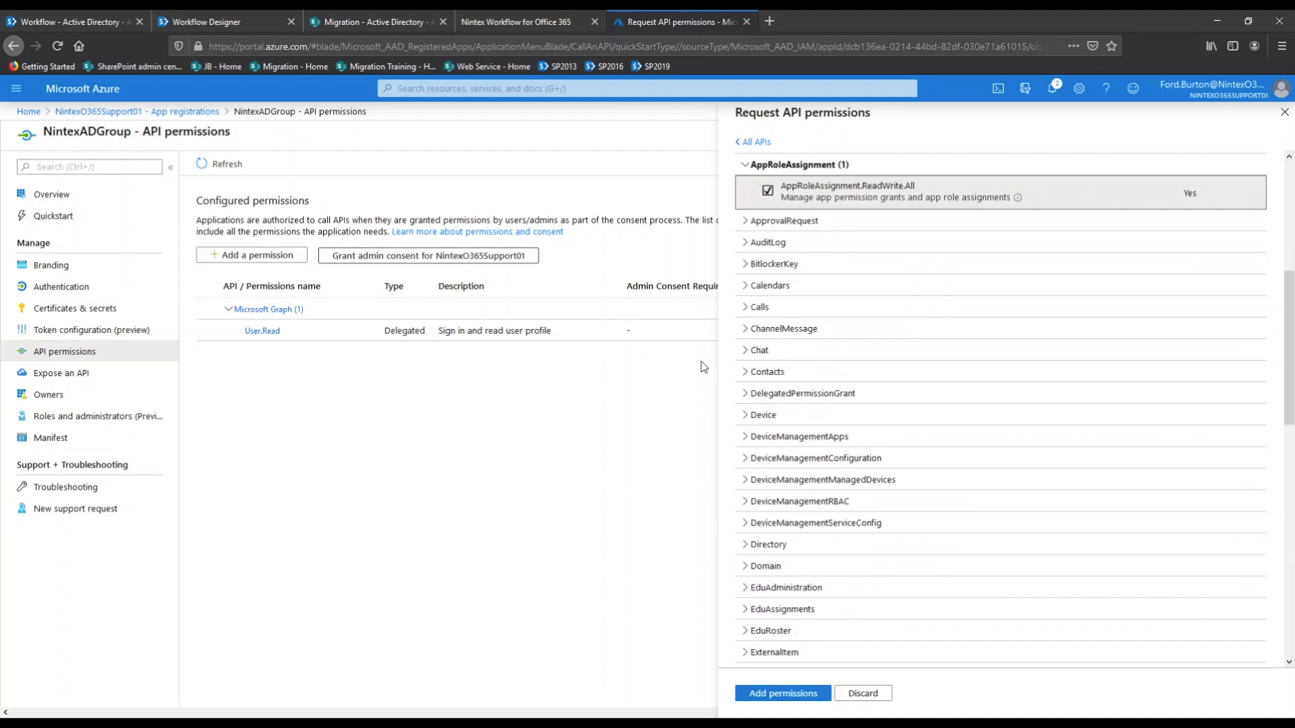
click(745, 373)
click(767, 398)
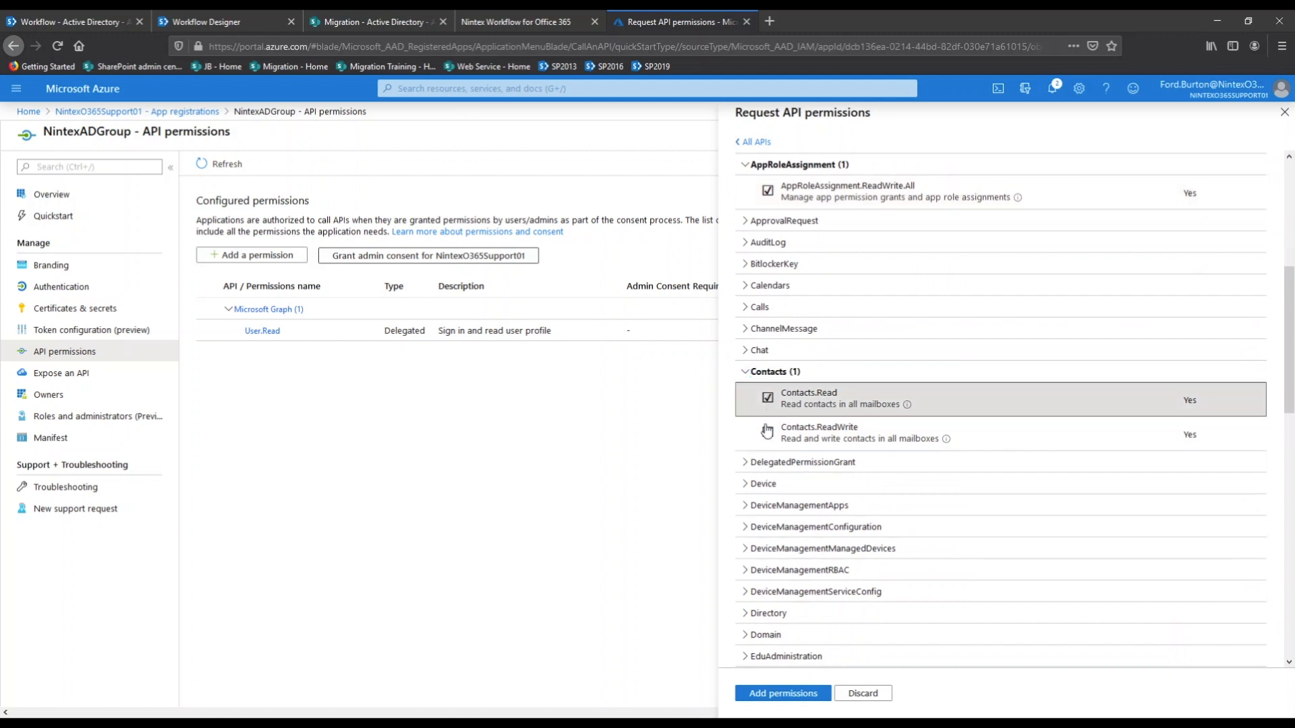
click(767, 433)
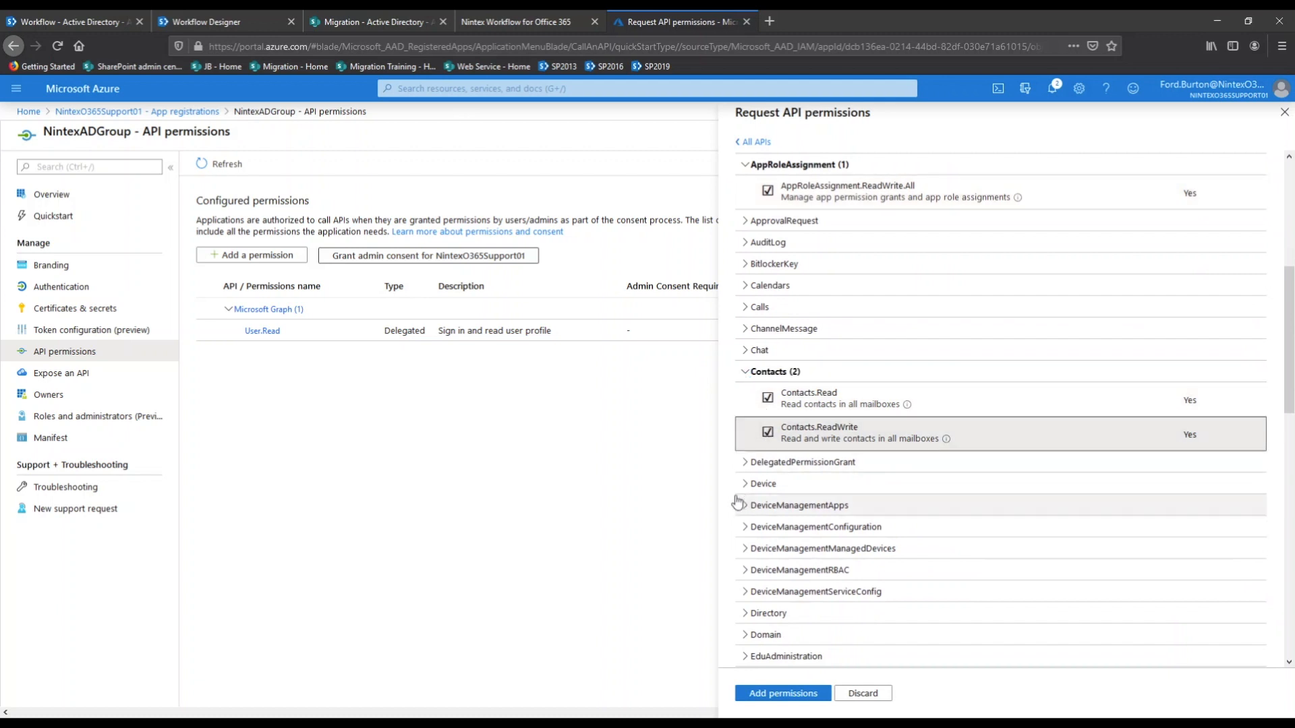
- Select the permissions DelegatedPermissionGrant.ReadWrite.All, Directory.Read.All and Directory.ReadWrite.All
click(745, 463)
click(768, 489)
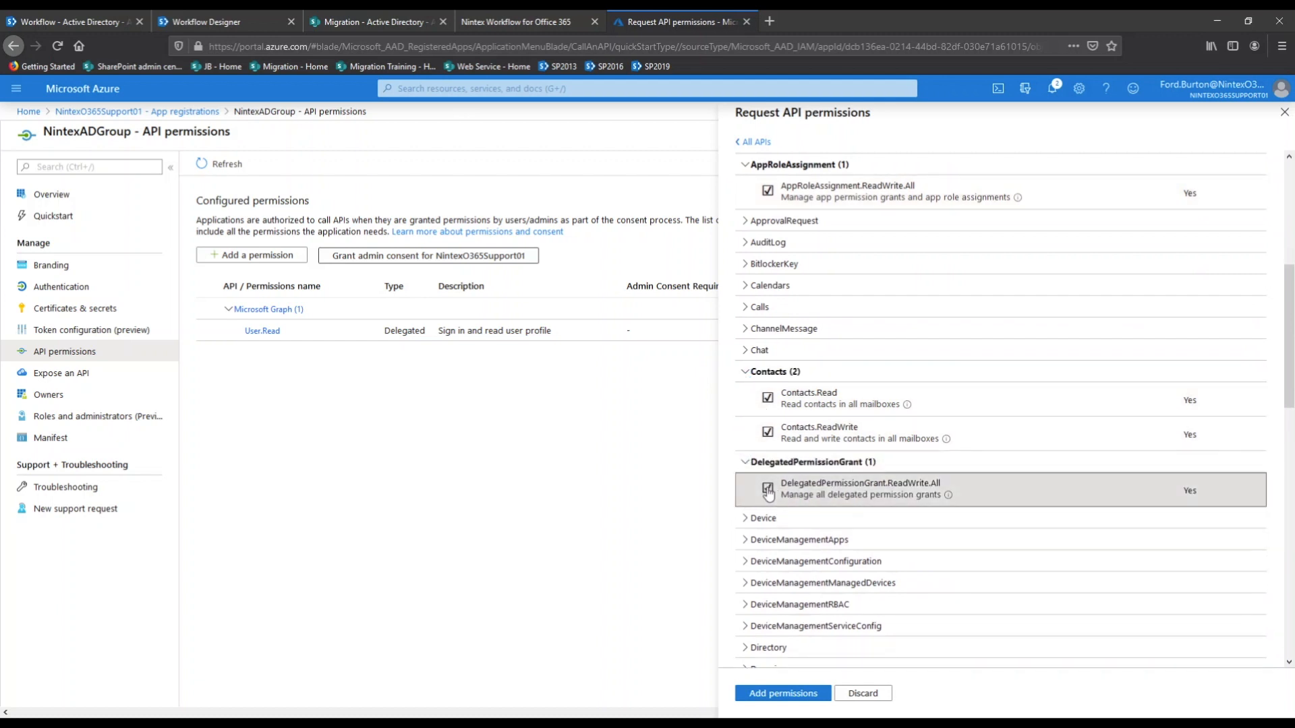
scroll(867, 512, down, 4)
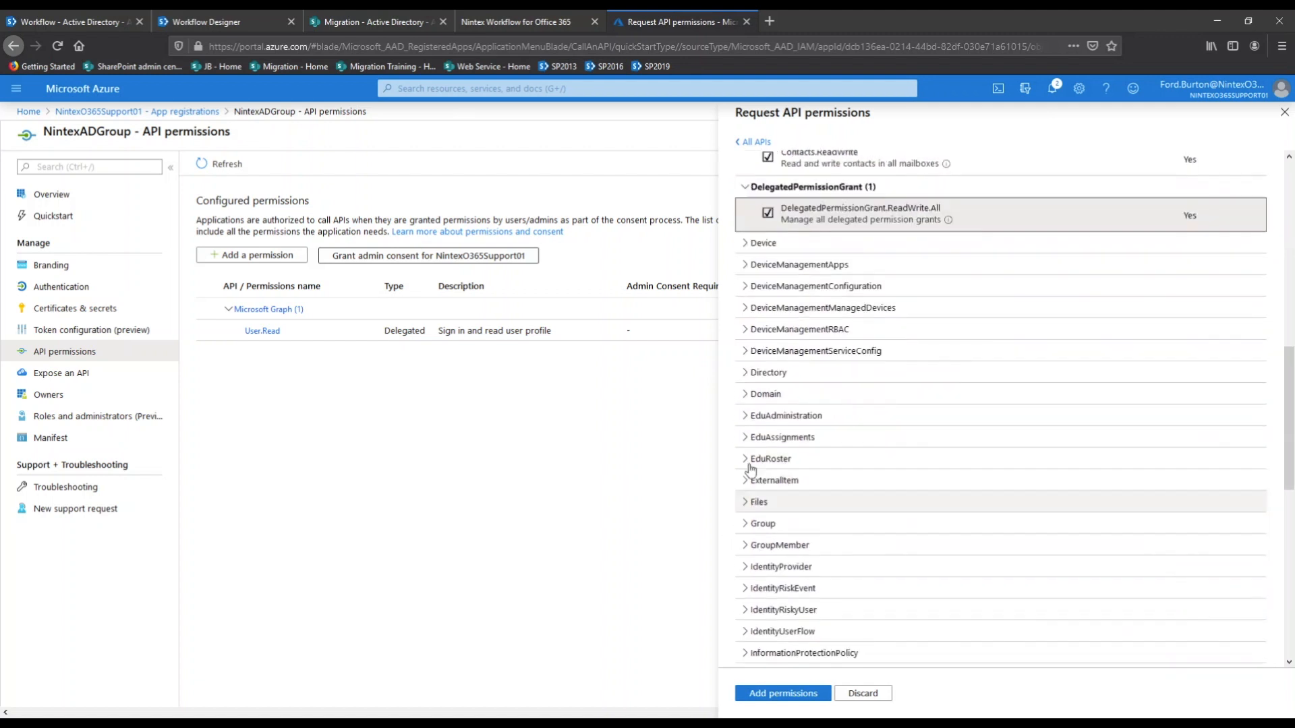
click(742, 373)
click(768, 398)
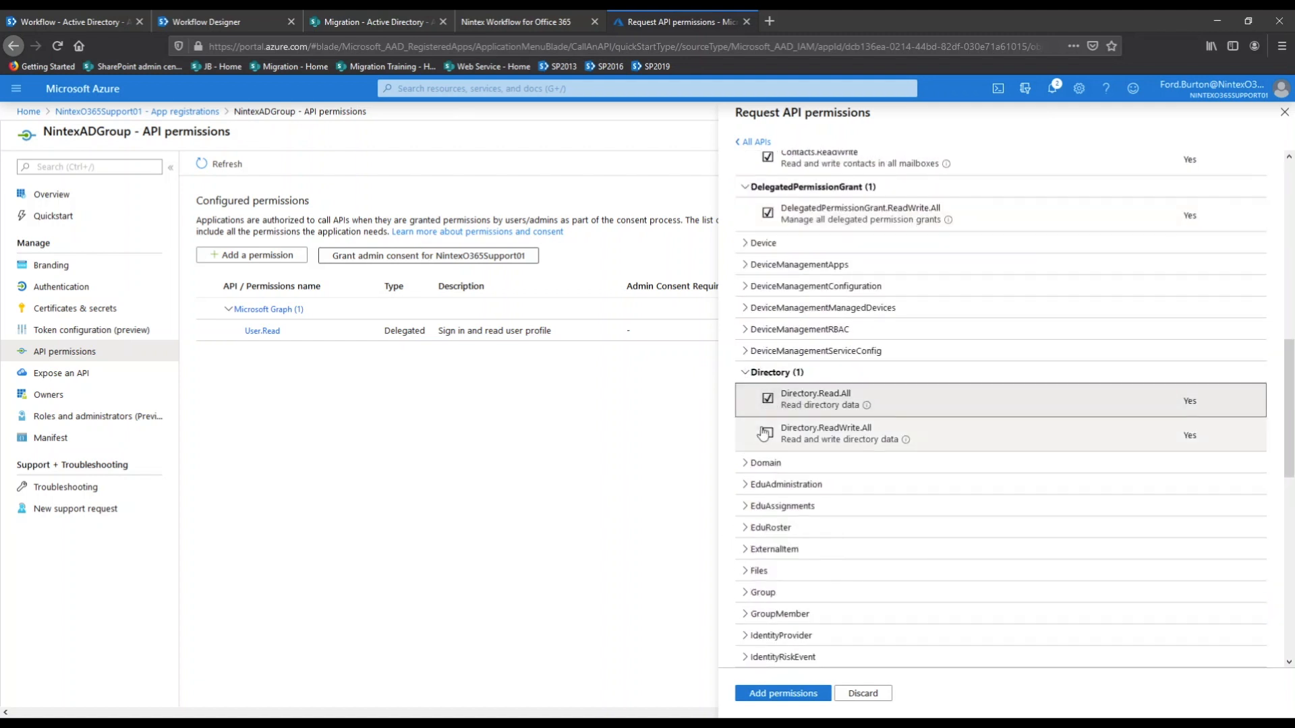
click(768, 433)
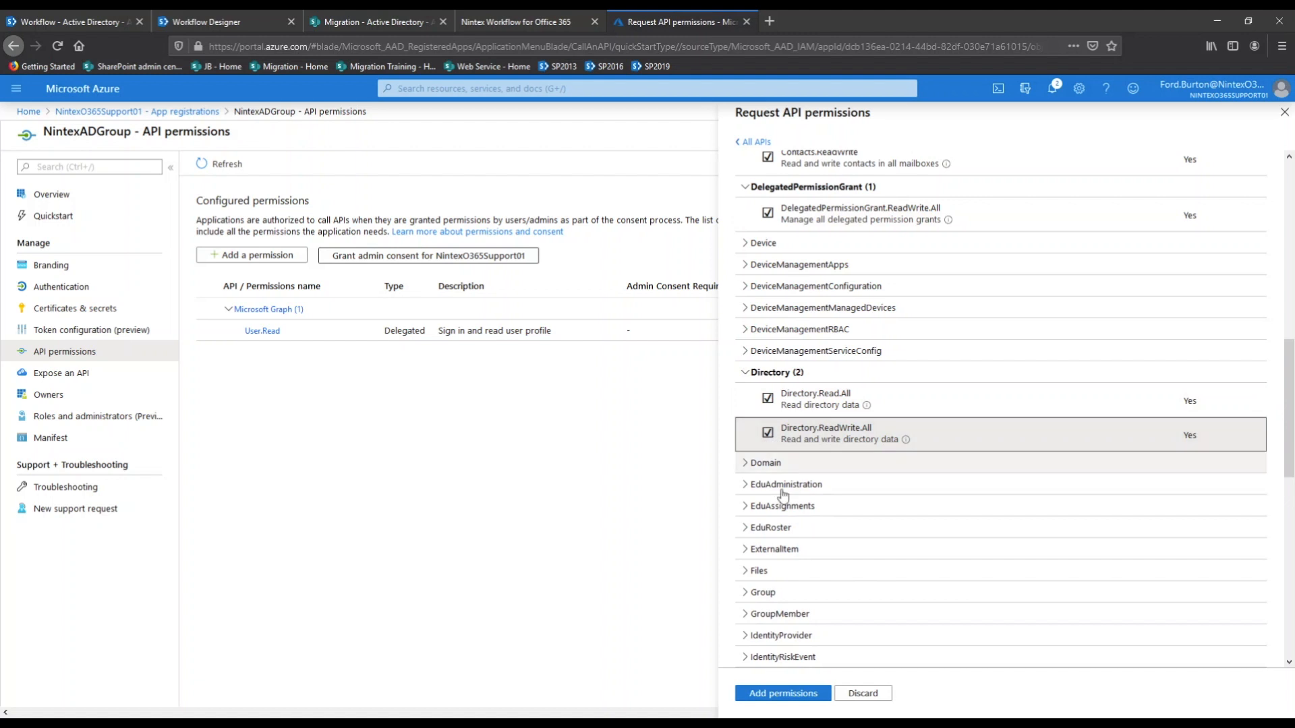
- Select the Domain.ReadWrite.All permission and the Files.Read.All and Files.ReadWrite.All permissions
click(745, 463)
click(767, 491)
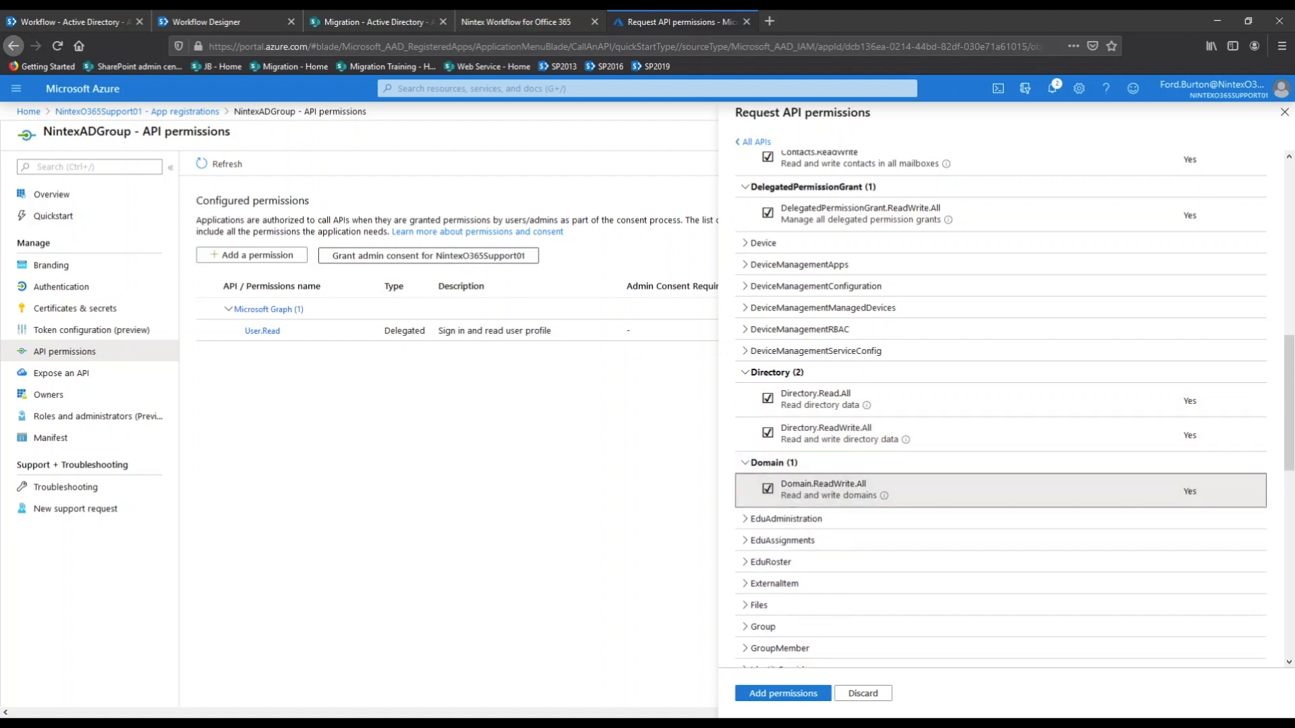
scroll(905, 425, down, 4)
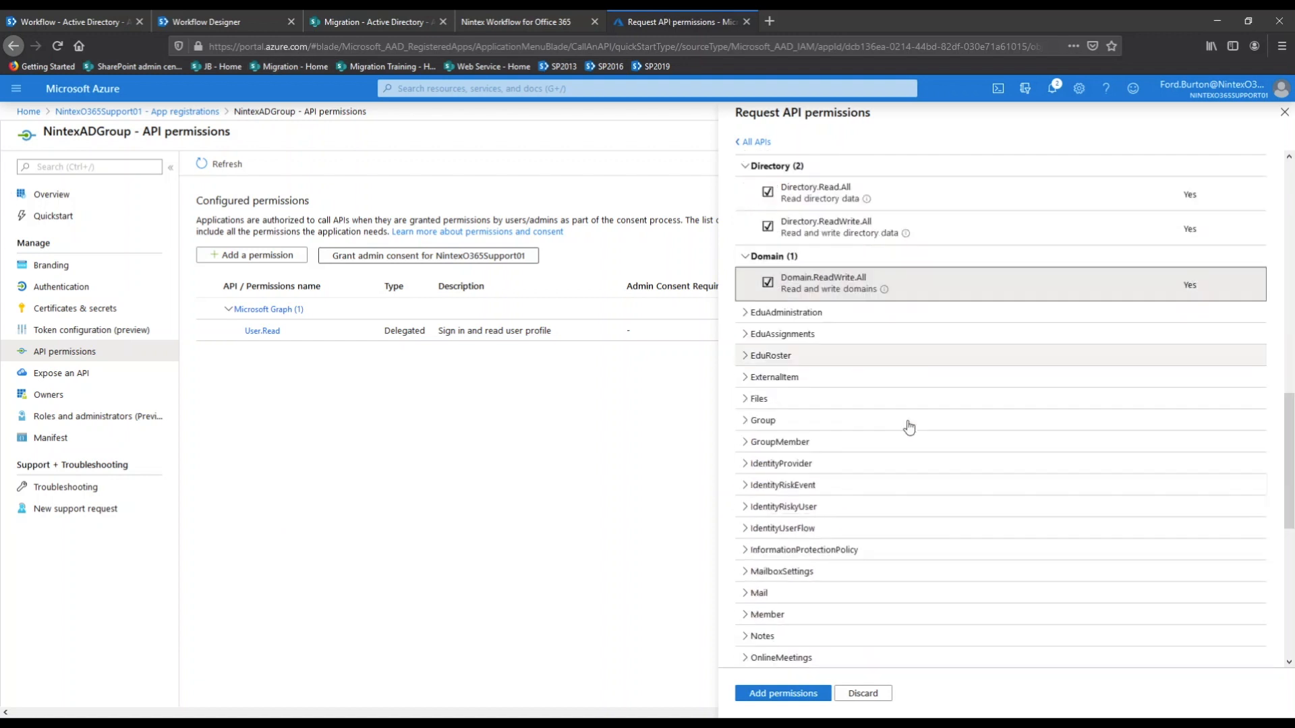
click(745, 336)
click(768, 355)
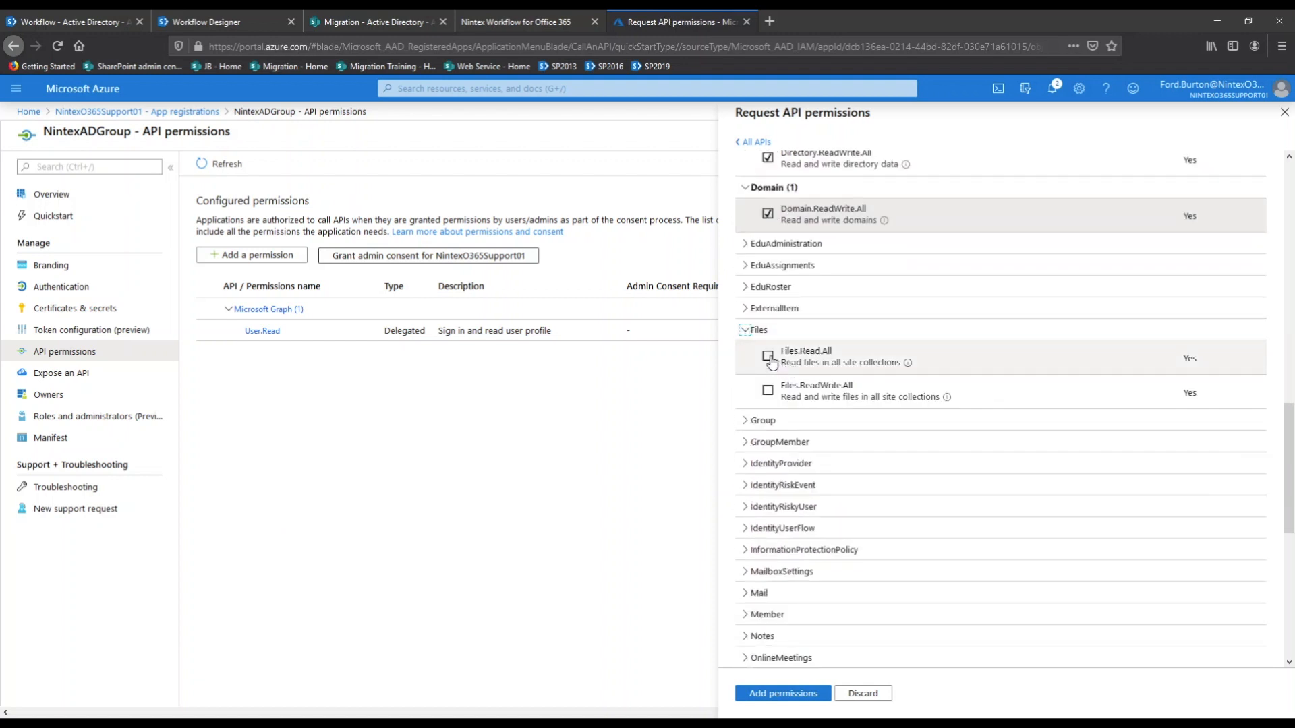
click(768, 391)
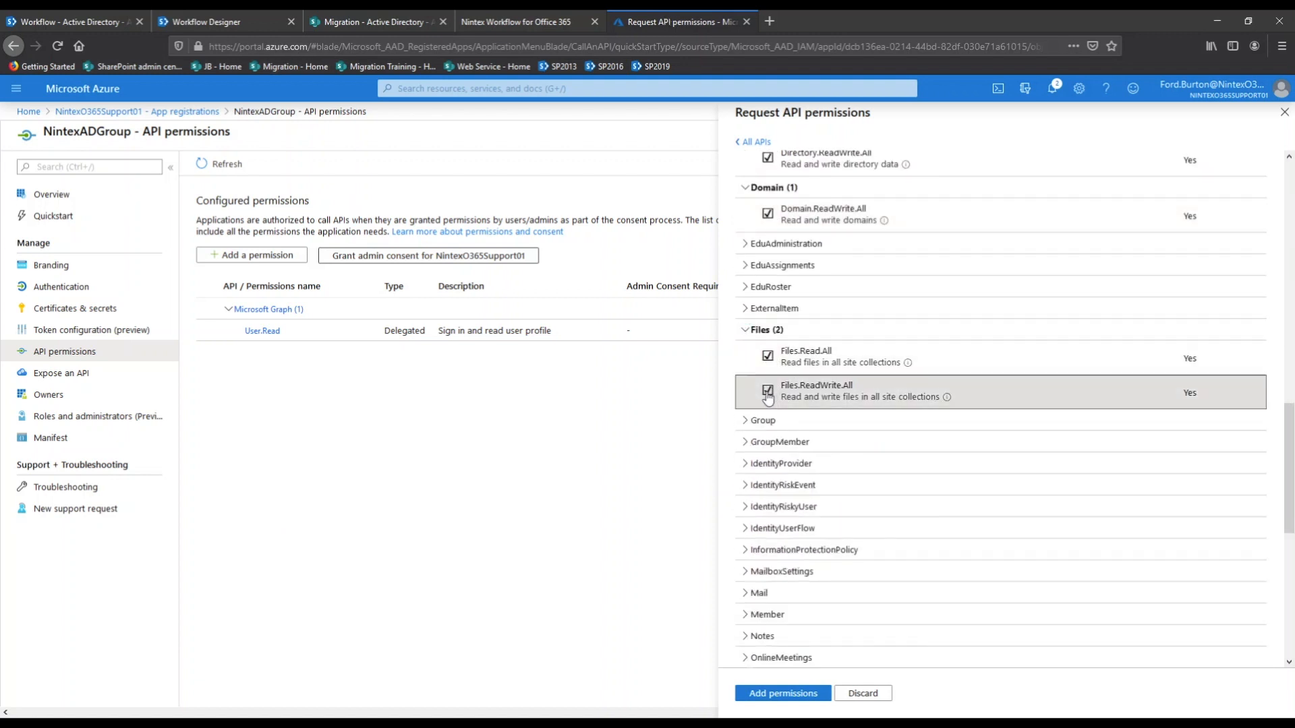
- Select all four permissions in the Group category: Group.Create, Group.Read.All, Group.ReadWrite.All and Group.Selected
click(745, 420)
click(768, 447)
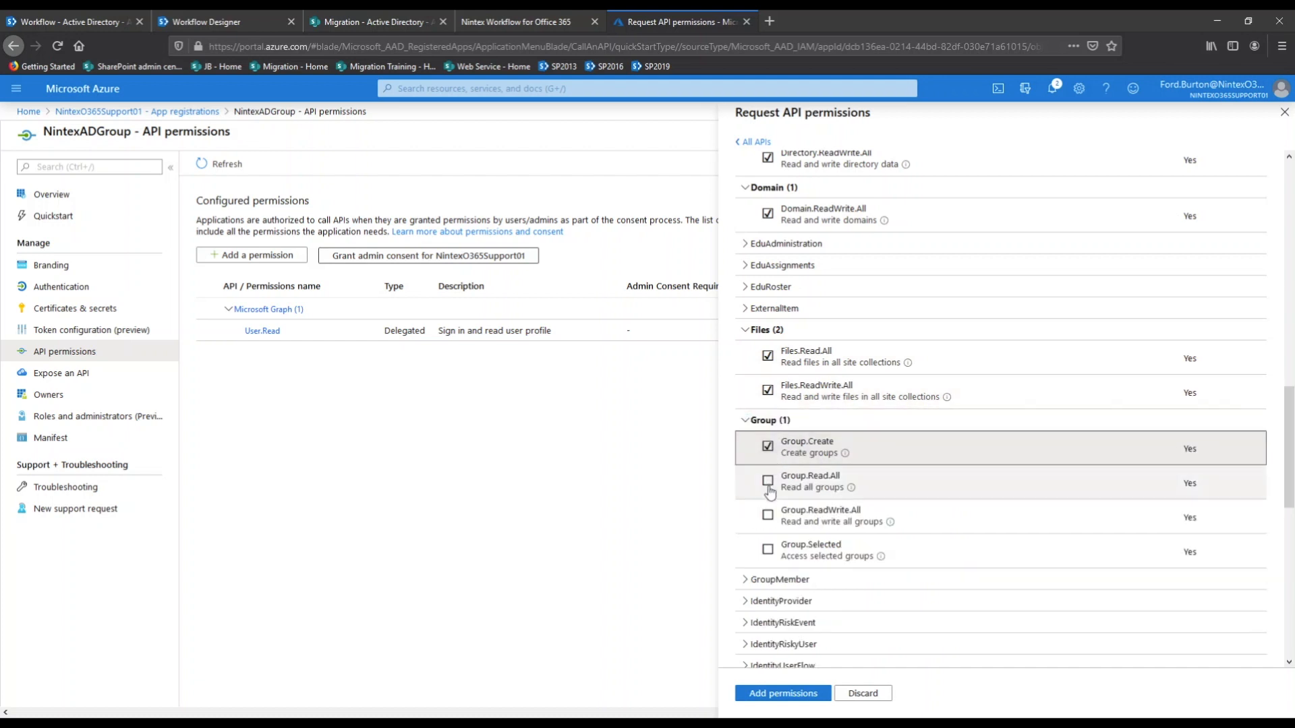
click(767, 481)
click(767, 515)
click(768, 551)
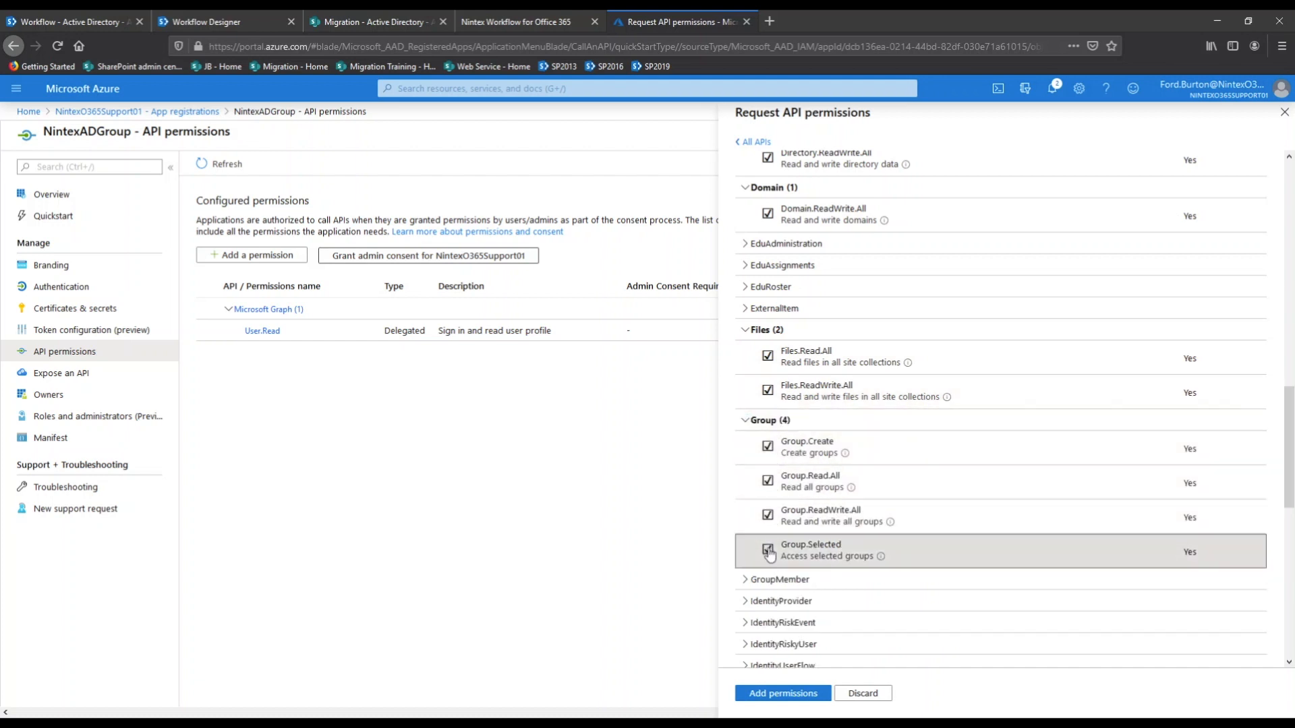
- Select the Read.All and ReadWrite.All permissions for both GroupMember and IdentityProvider
click(746, 580)
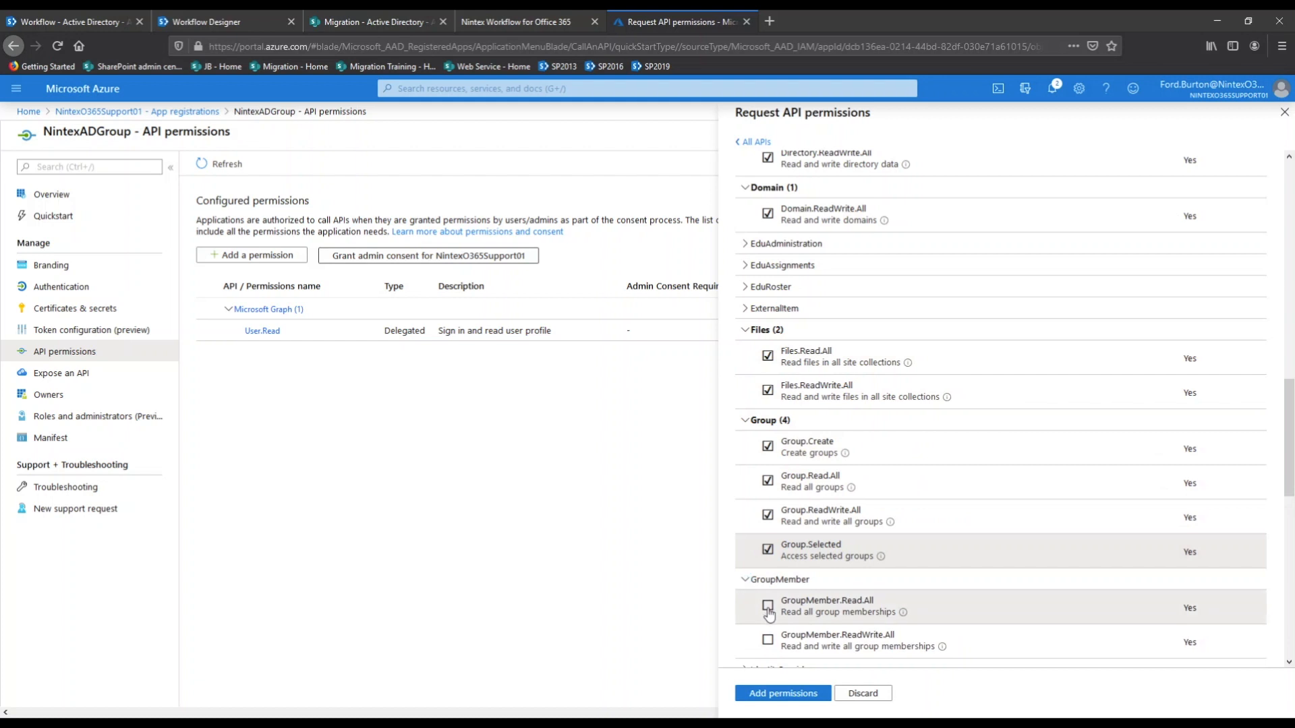
click(768, 606)
click(768, 640)
scroll(780, 533, down, 5)
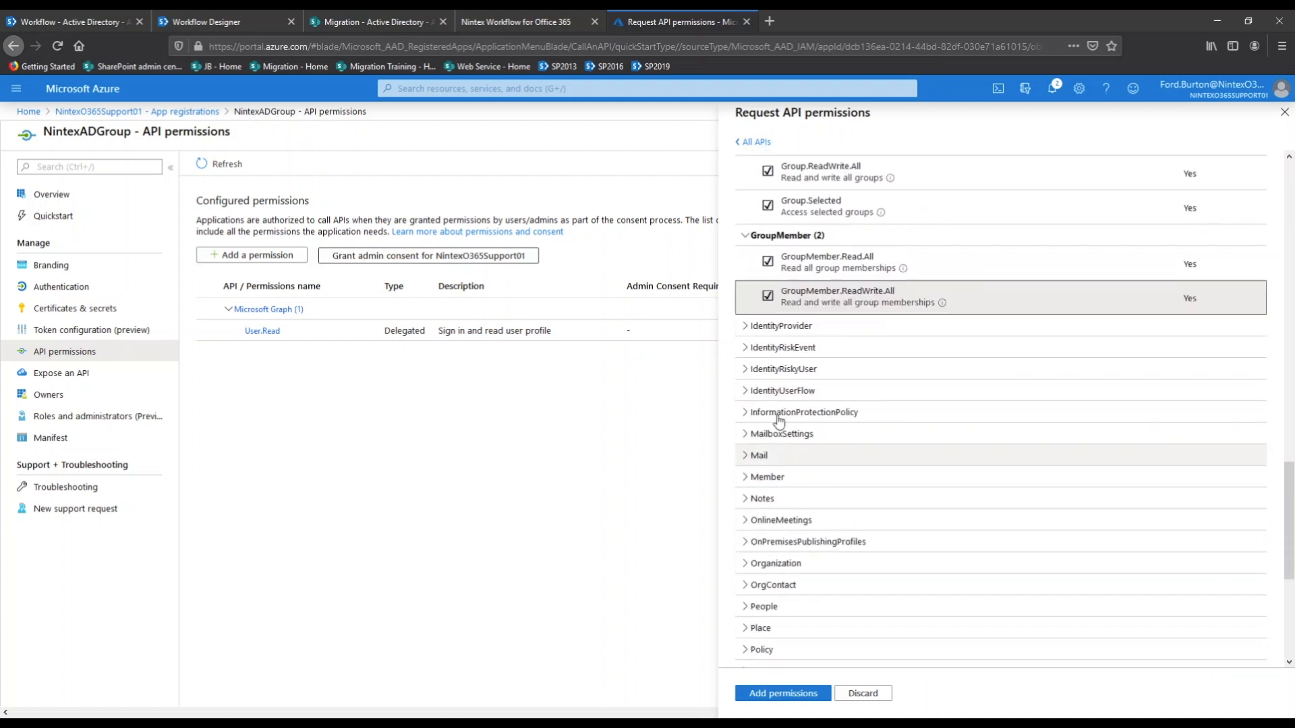
click(749, 326)
click(768, 351)
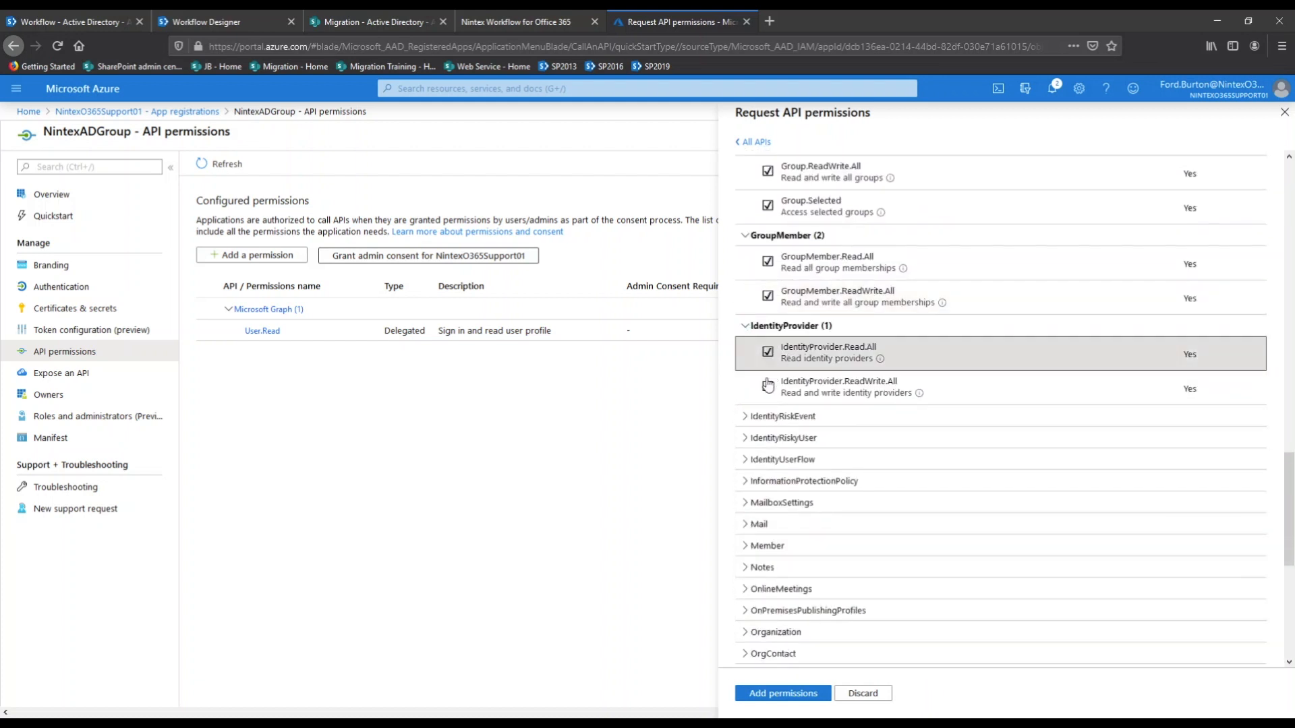
click(768, 385)
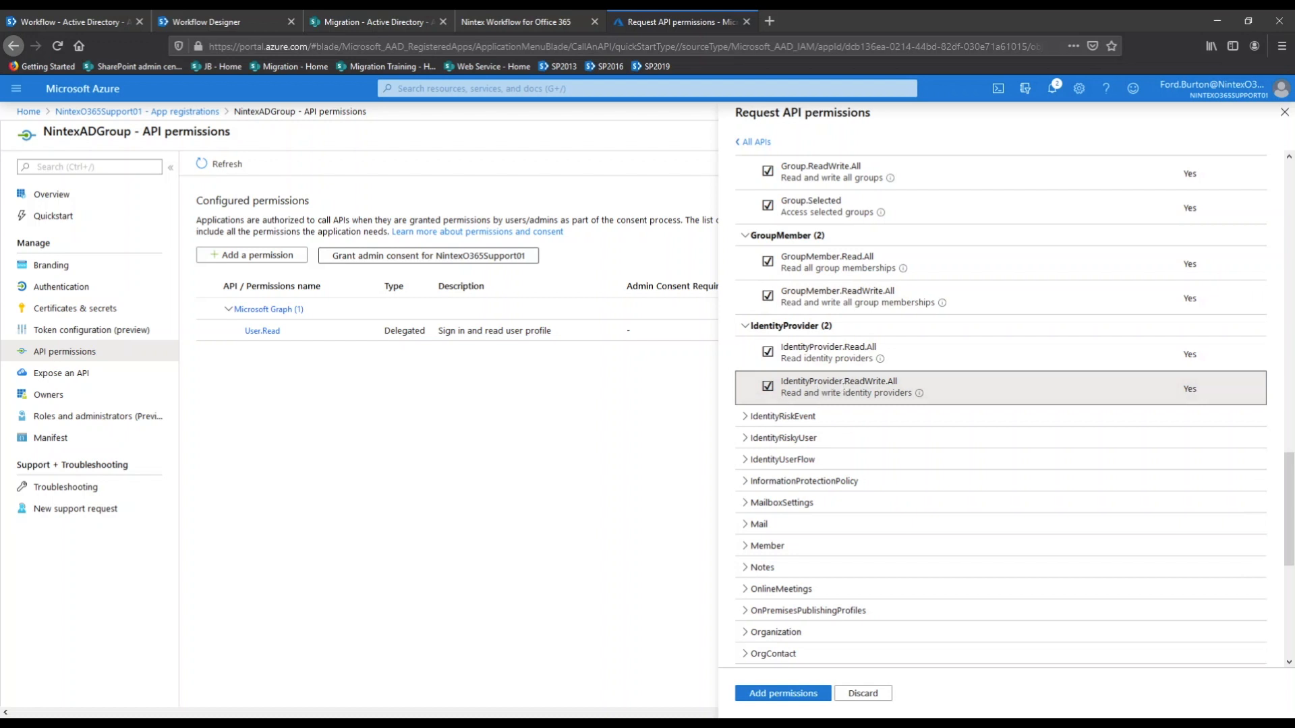
- Select the permissions InformationProtectionPolicy.Read.All, MailboxSettings.Read and MailboxSettings.ReadWrite
scroll(876, 453, down, 3)
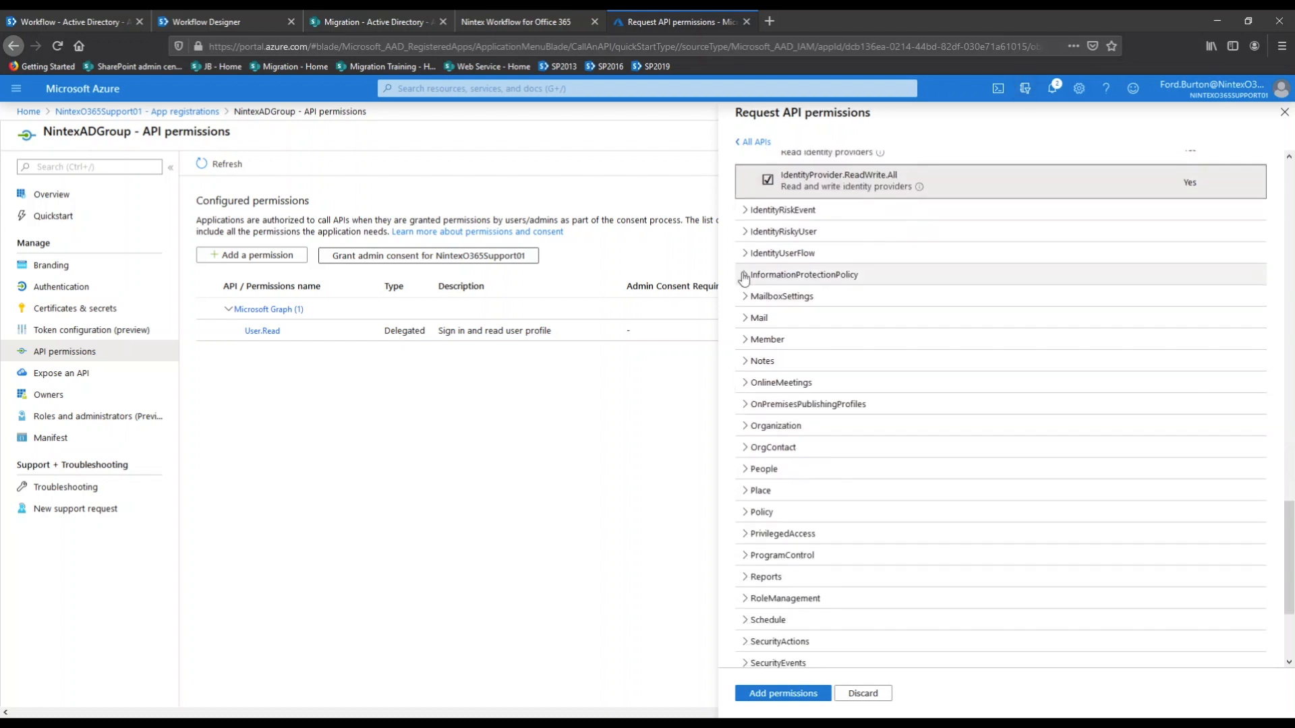
click(744, 275)
click(768, 301)
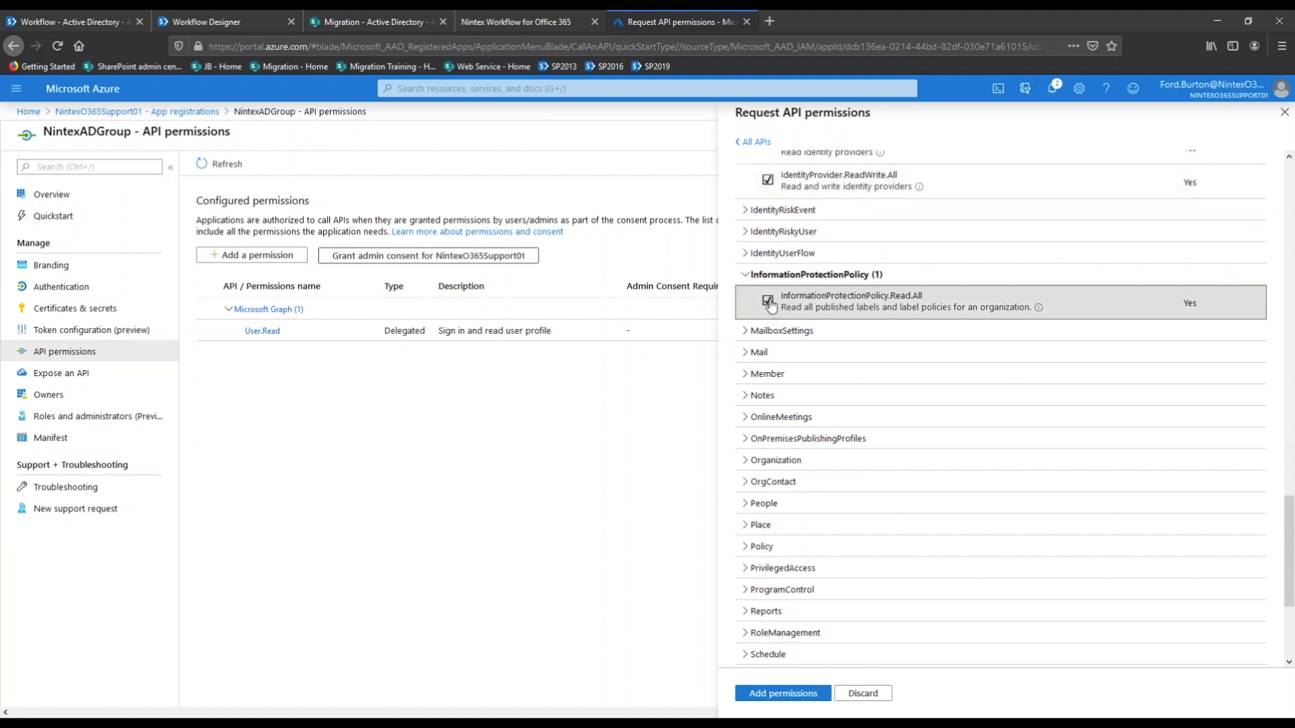
click(744, 330)
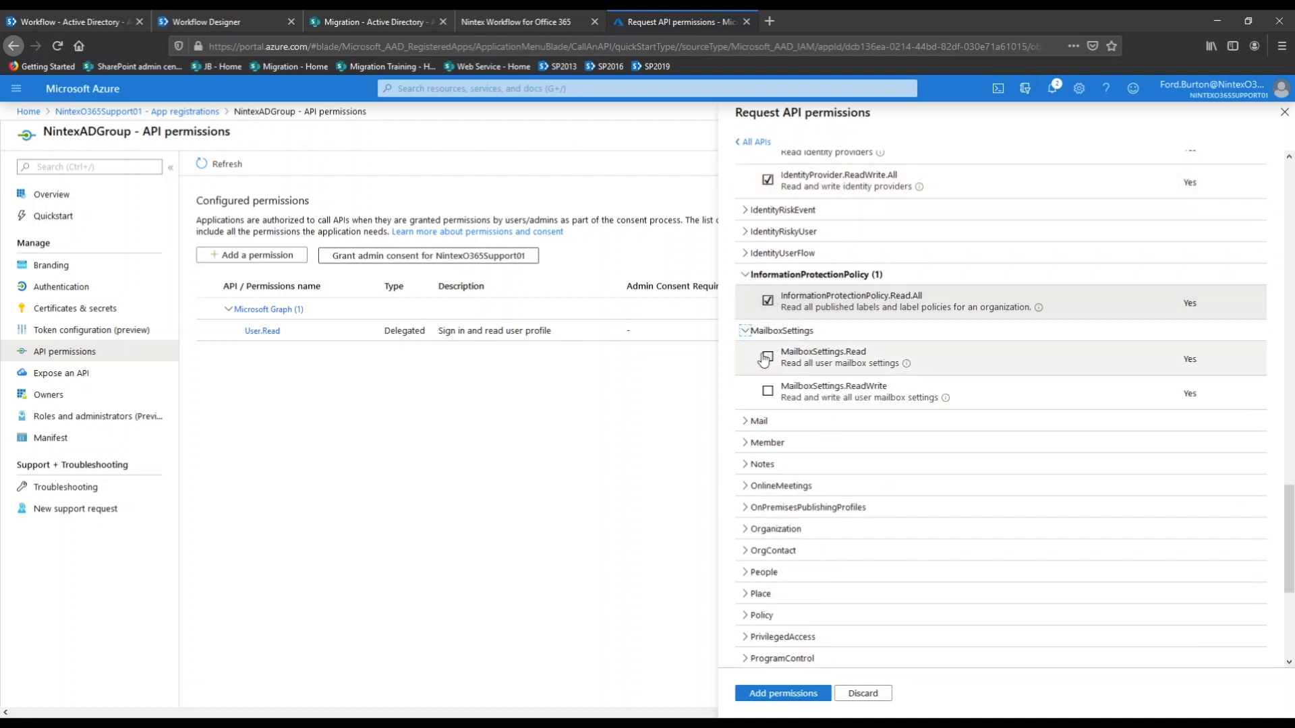
click(766, 358)
click(767, 391)
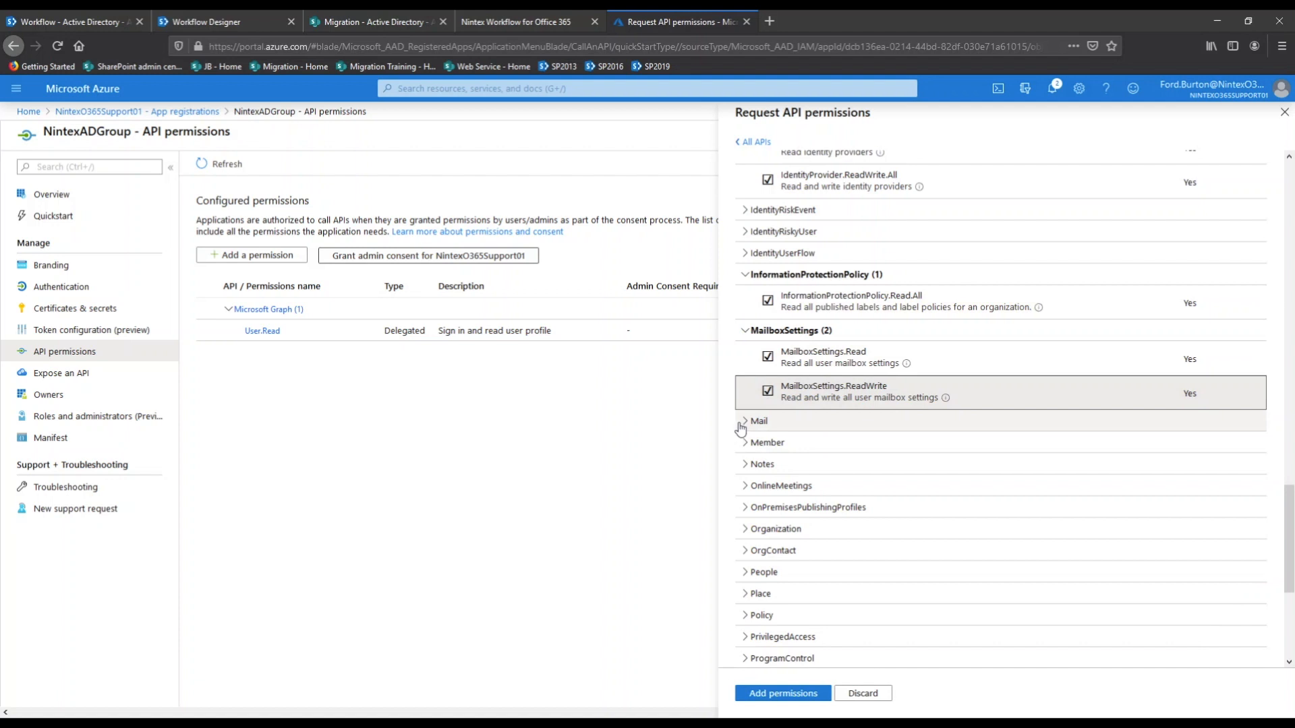
- Select all five Mail permissions: Mail.Read, Mail.ReadBasic, Mail.ReadBasic.All, Mail.ReadWrite and Mail.Send
click(744, 420)
click(768, 447)
click(767, 481)
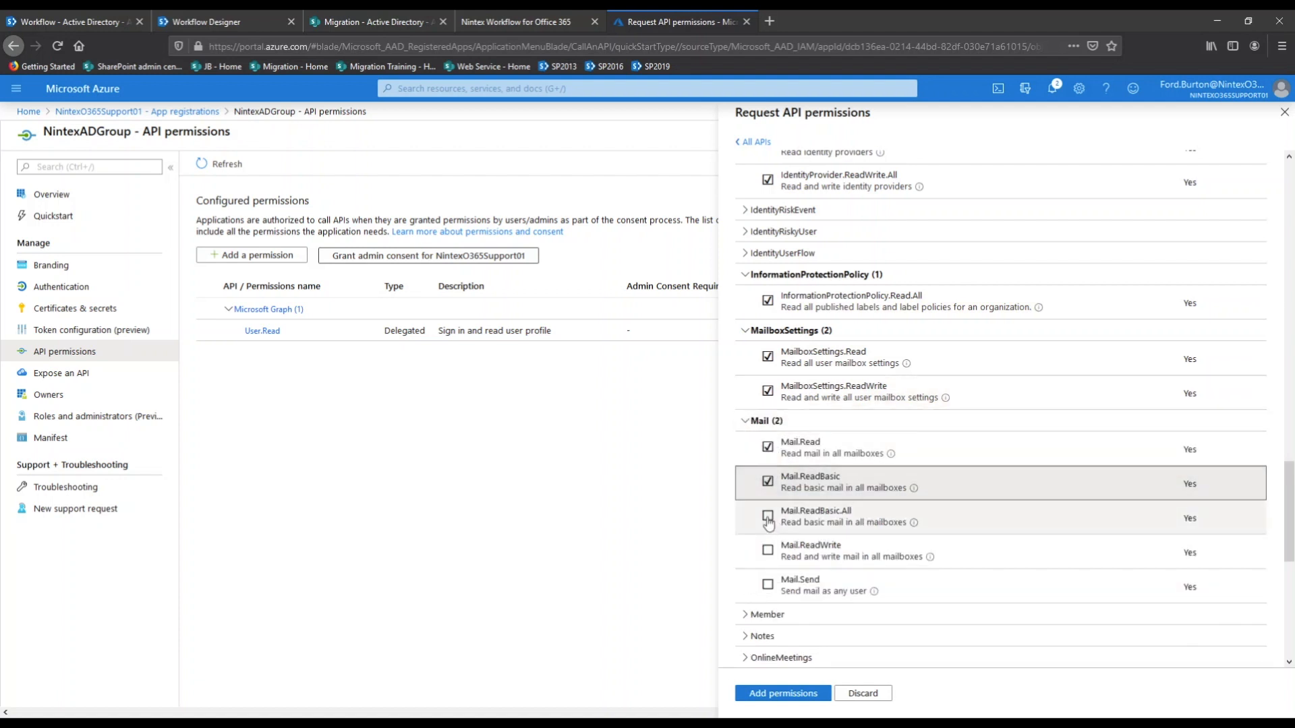
click(768, 517)
click(768, 550)
click(767, 585)
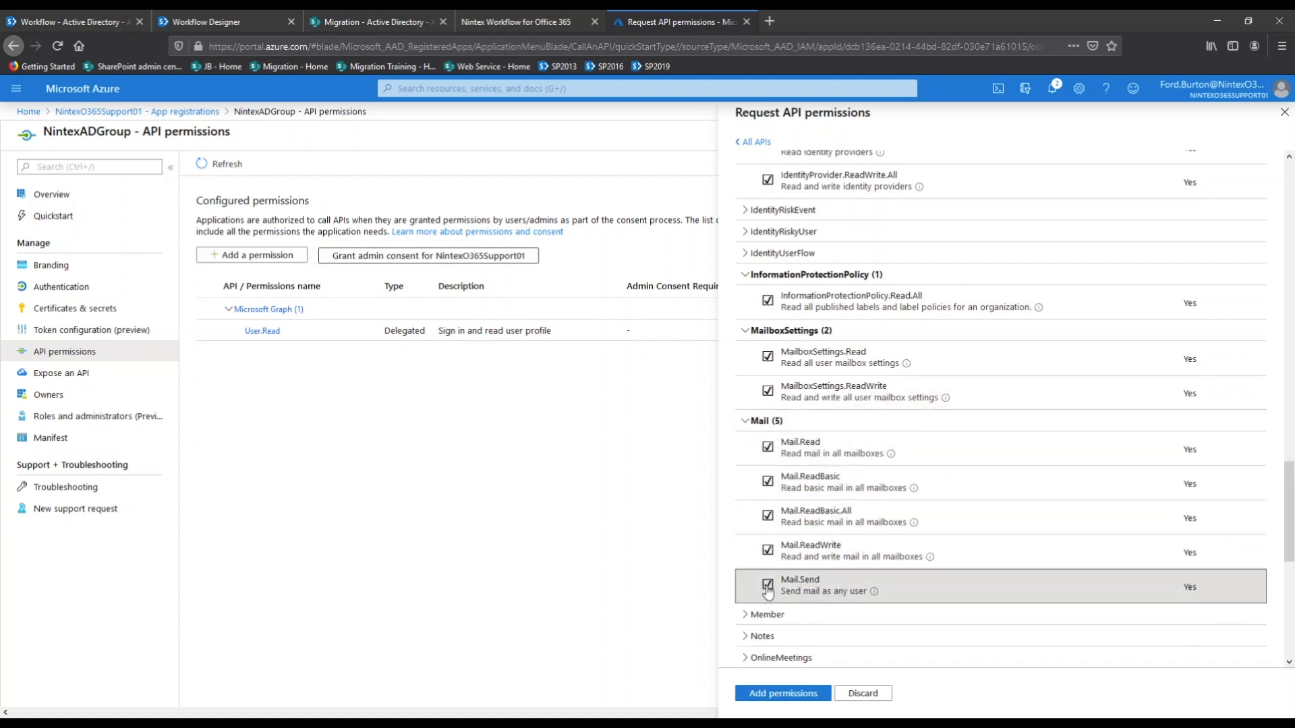
- Select the Member.Read.Hidden permission and the Organization.Read.All and Organization.ReadWrite.All permissions
click(745, 614)
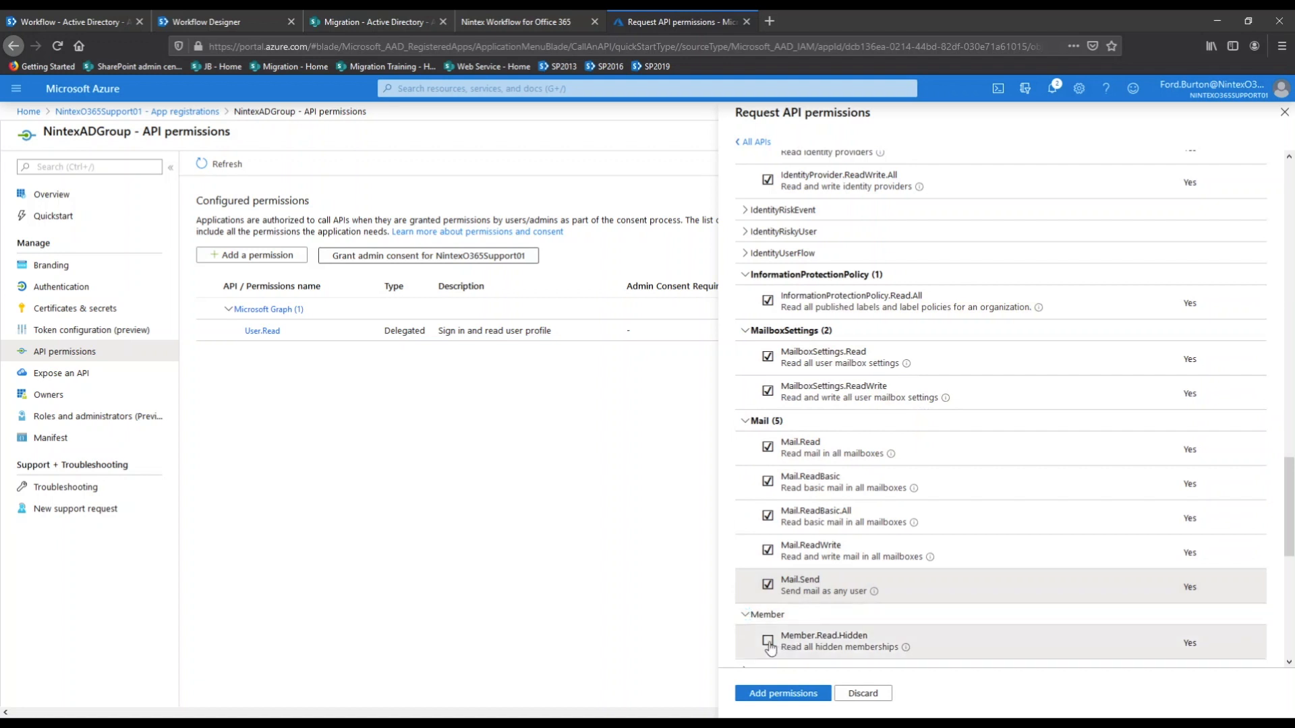
click(768, 641)
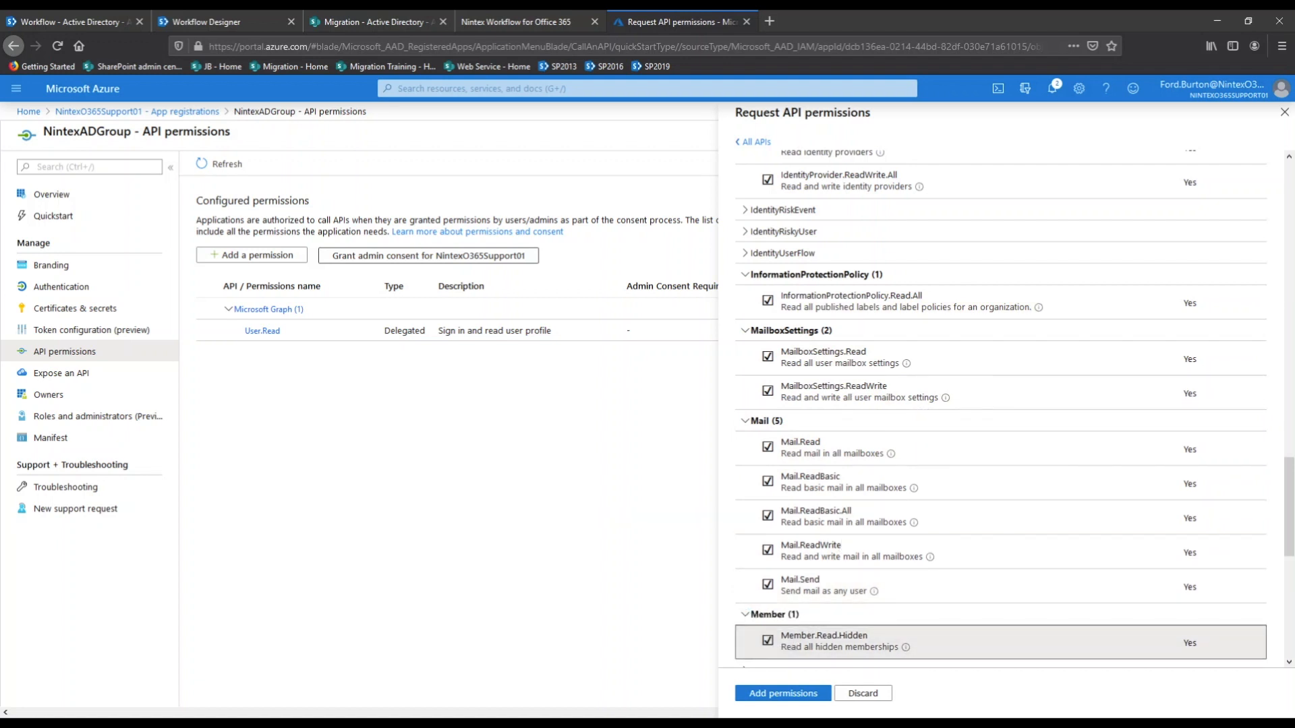
scroll(824, 418, down, 5)
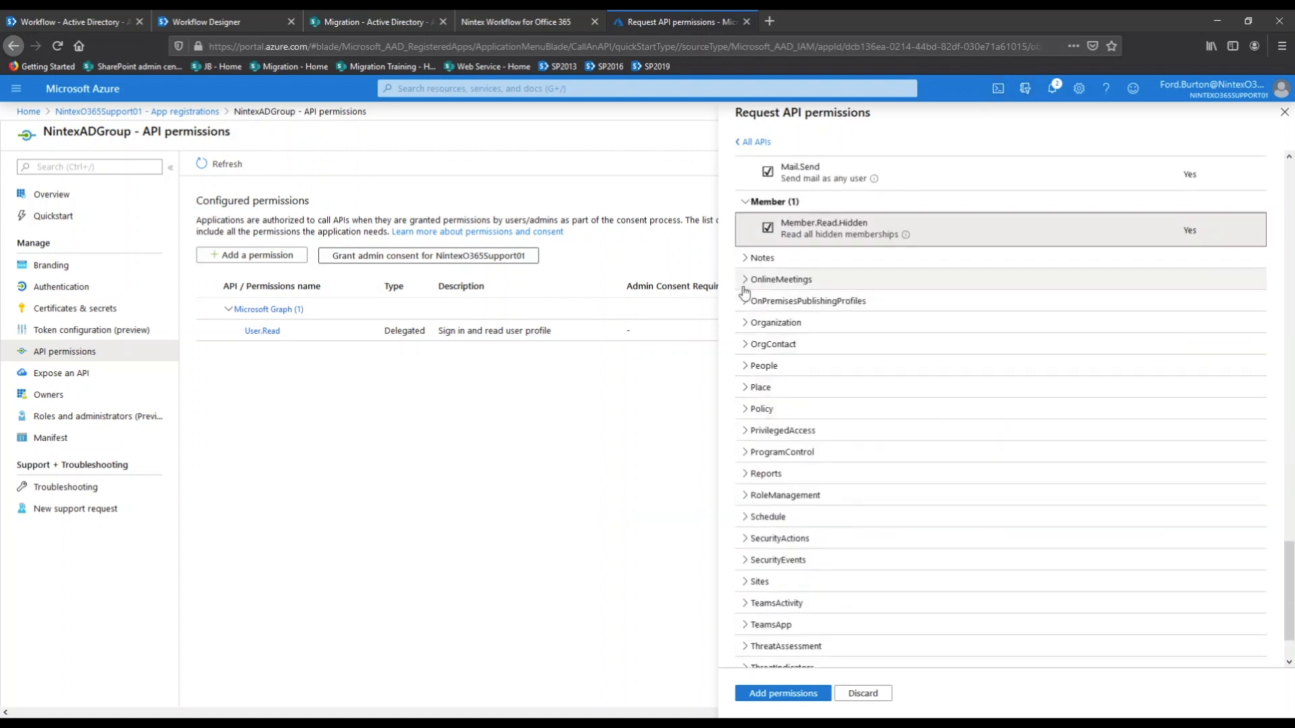
click(745, 322)
click(768, 348)
click(767, 383)
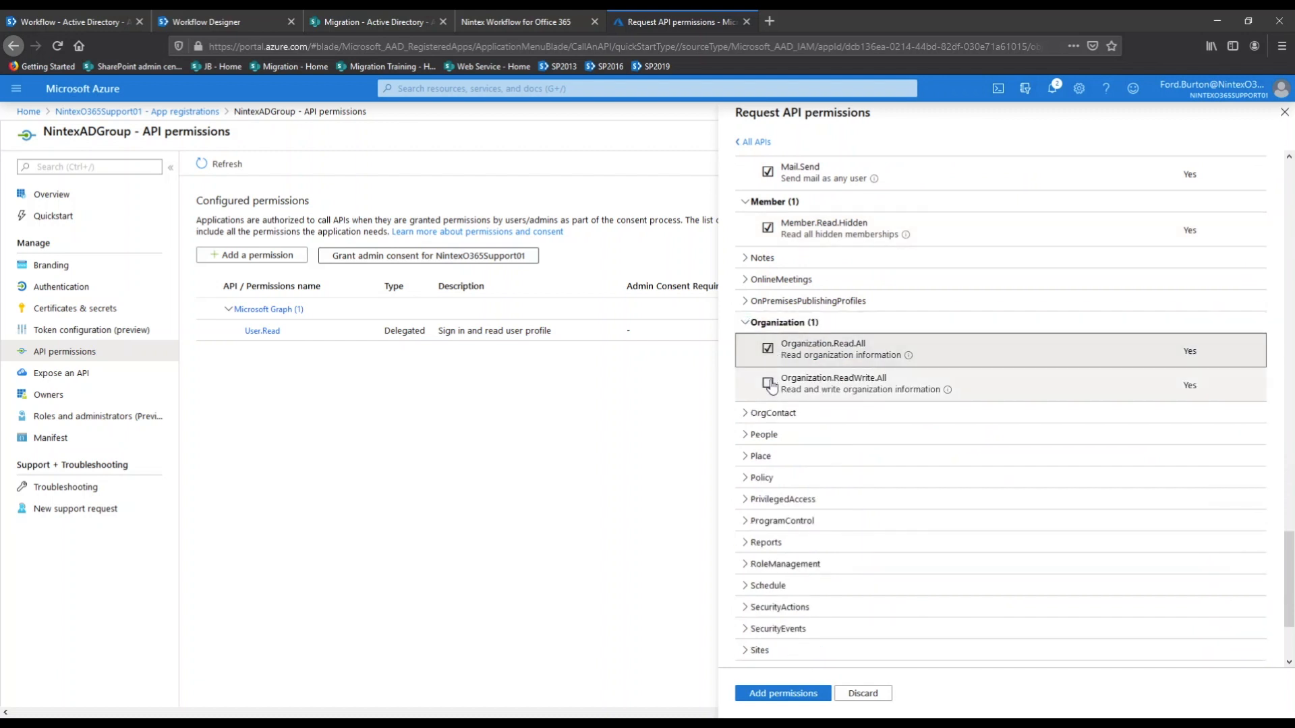
- Select the OrgContact.Read.All and People.Read.All permissions
click(747, 413)
click(768, 439)
click(747, 469)
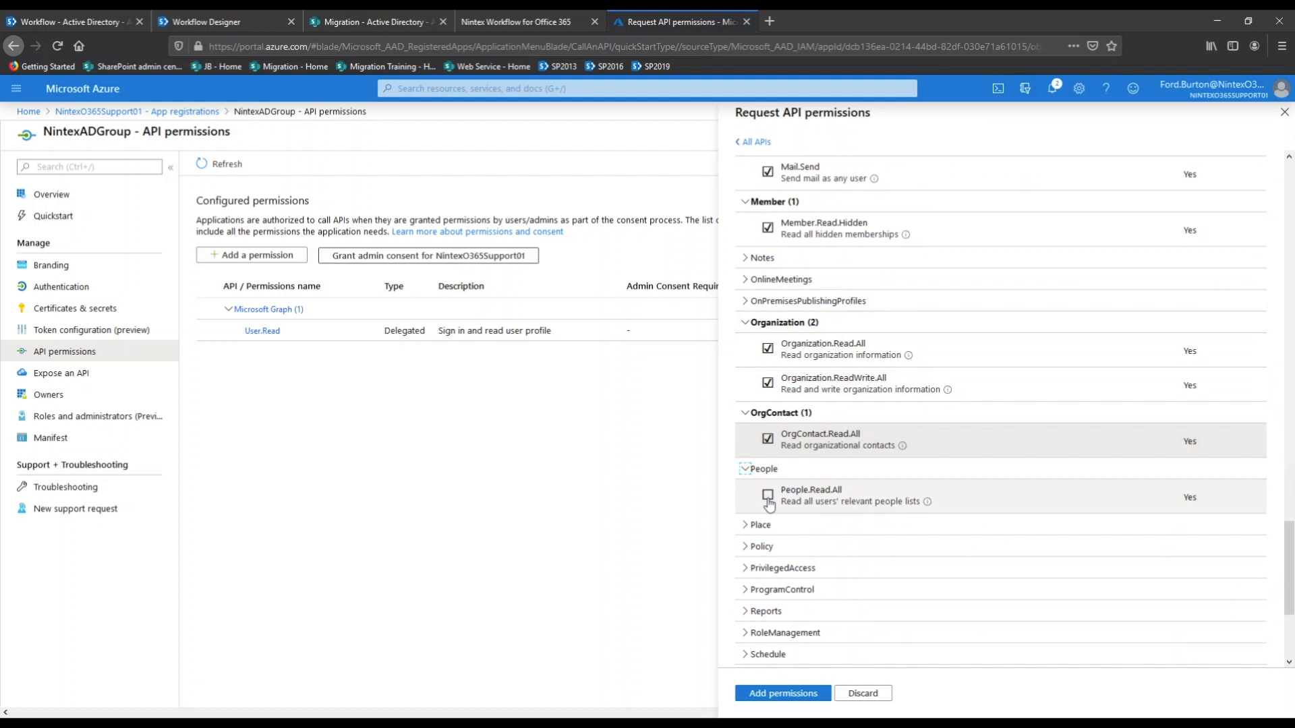
click(768, 496)
- Select the Policy permissions Policy.Read.All, Policy.ReadWrite.FeatureRollout and Policy.ReadWrite.TrustFramework
scroll(769, 499, down, 3)
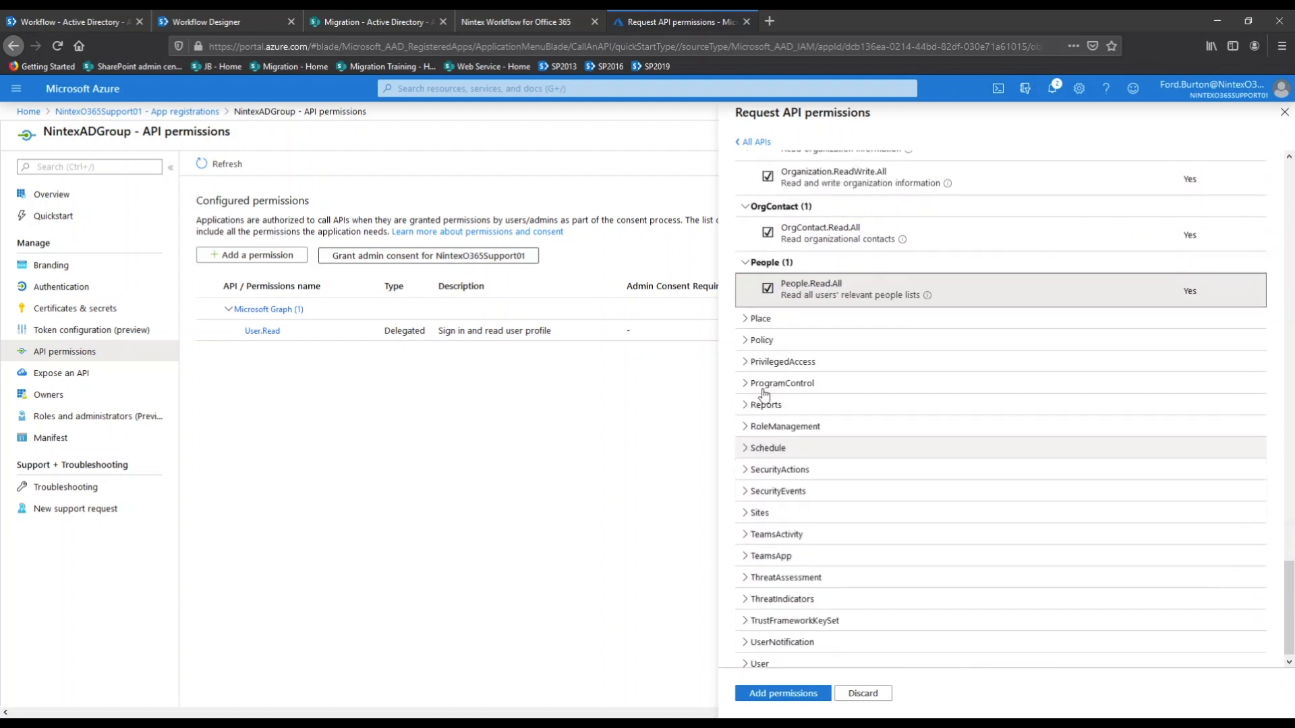
click(745, 340)
click(767, 366)
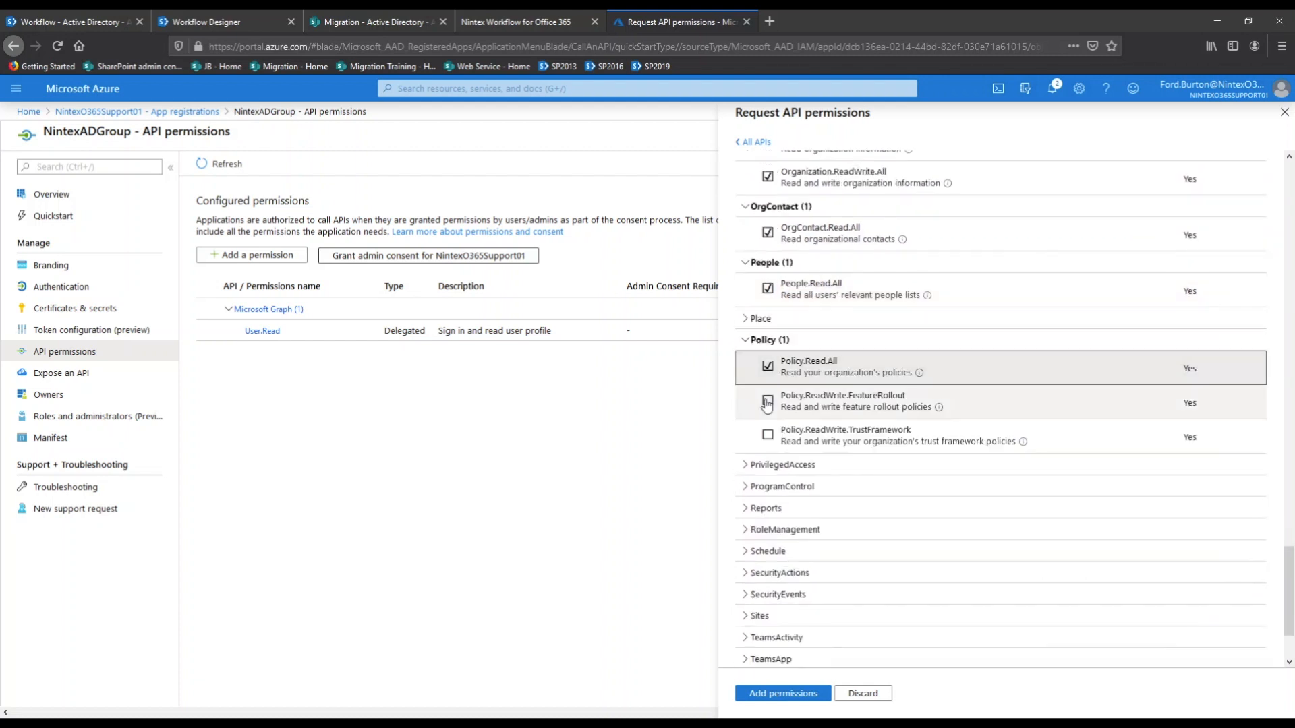
click(767, 400)
click(767, 435)
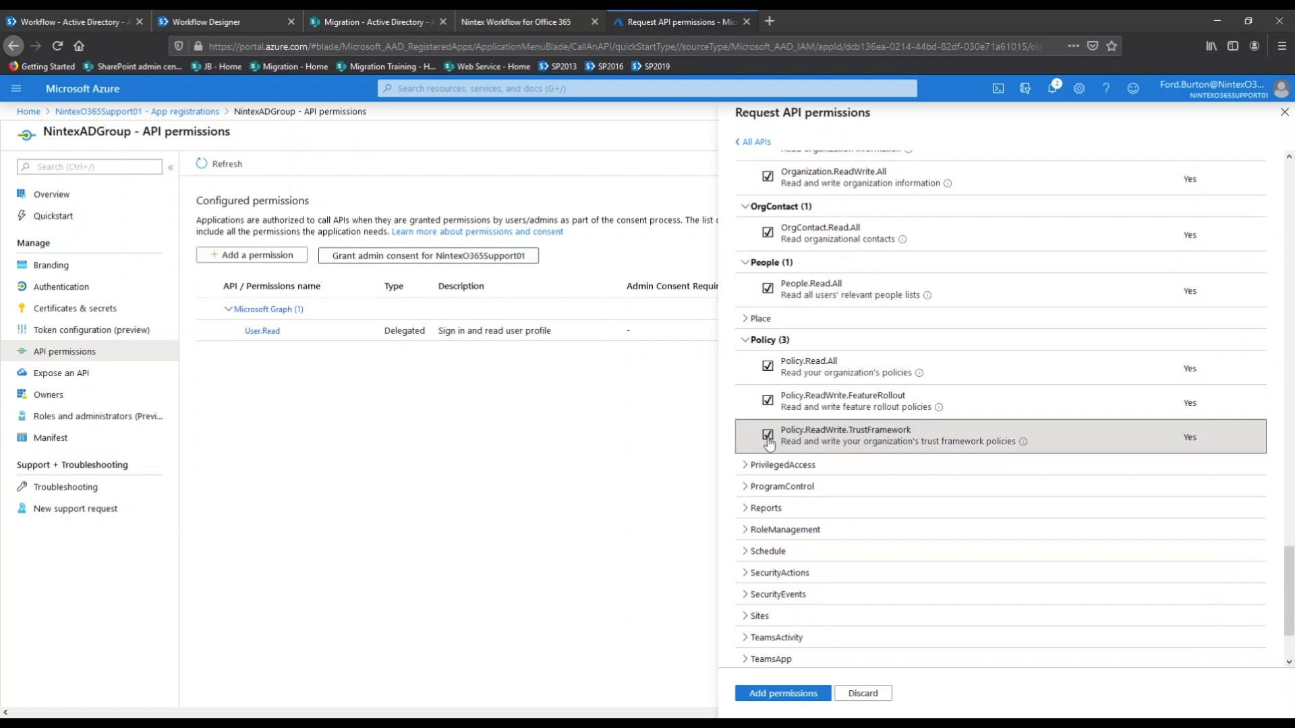
- Select all six PrivilegedAccess permissions, covering Read and ReadWrite for AzureAD, AzureADGroup and AzureResources
scroll(768, 442, down, 2)
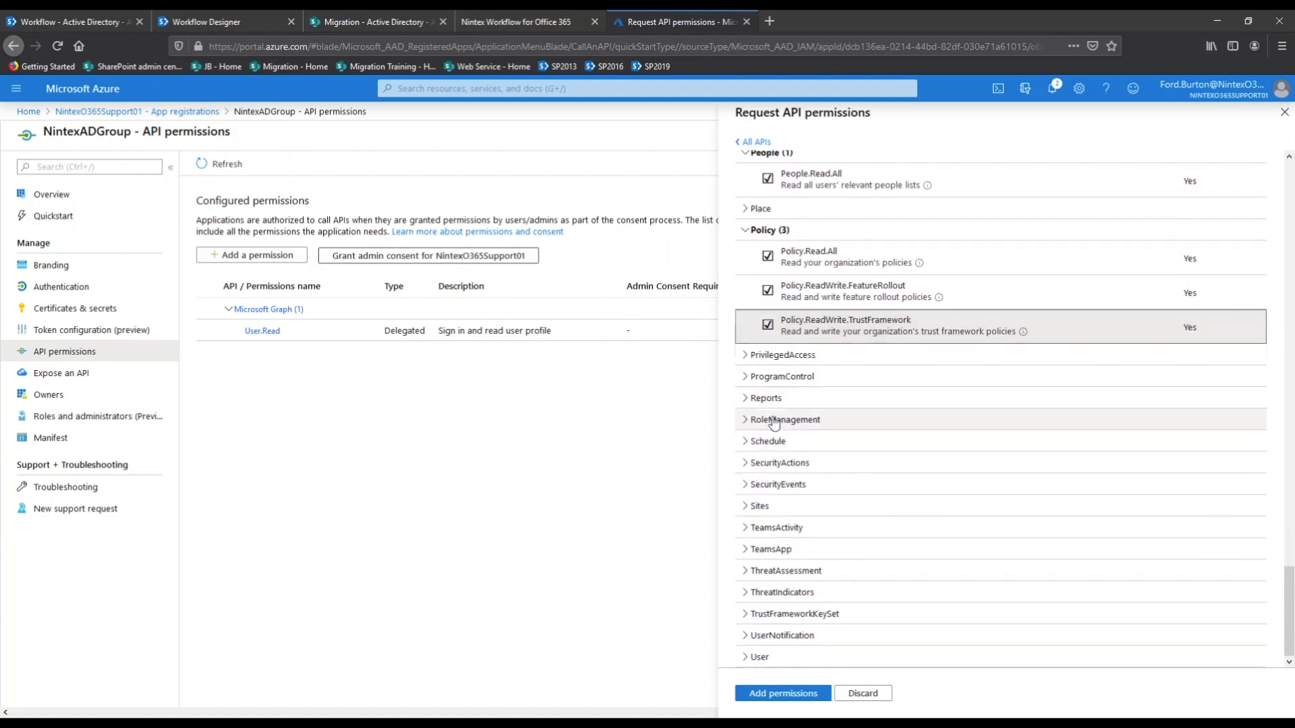
click(746, 354)
click(767, 381)
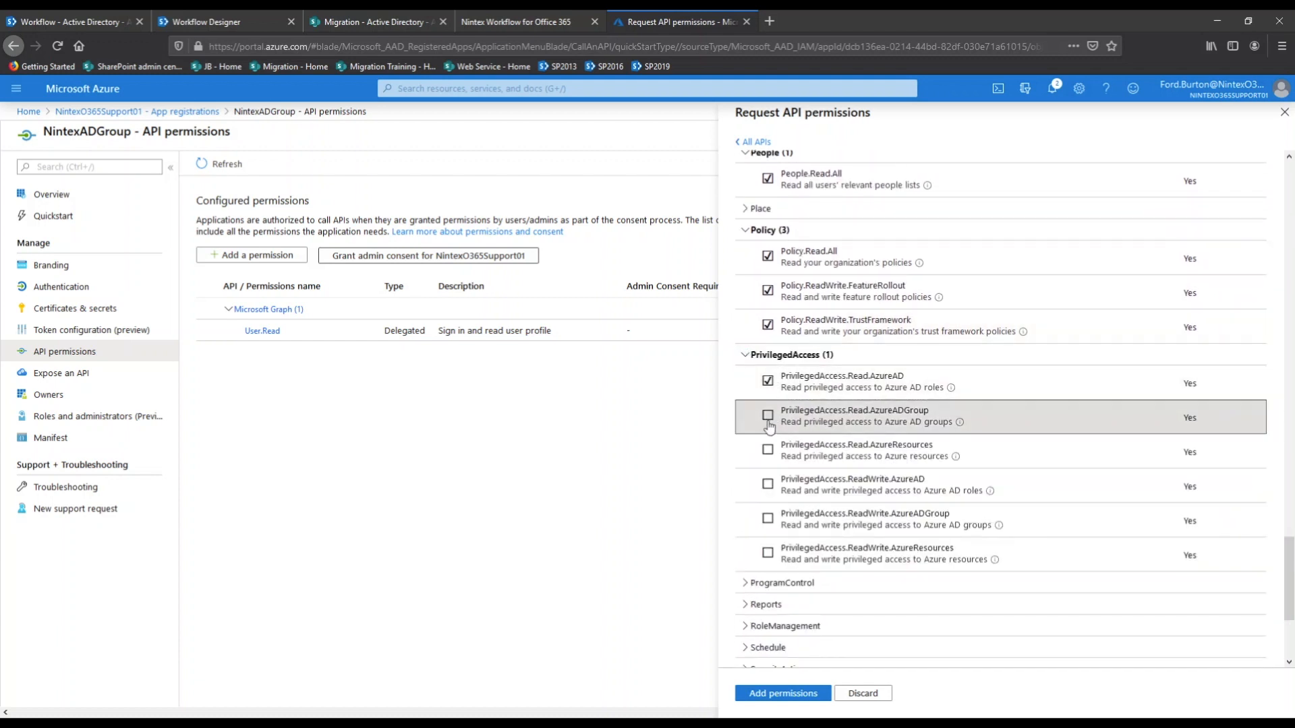
click(768, 415)
click(768, 449)
click(767, 483)
click(767, 519)
click(767, 553)
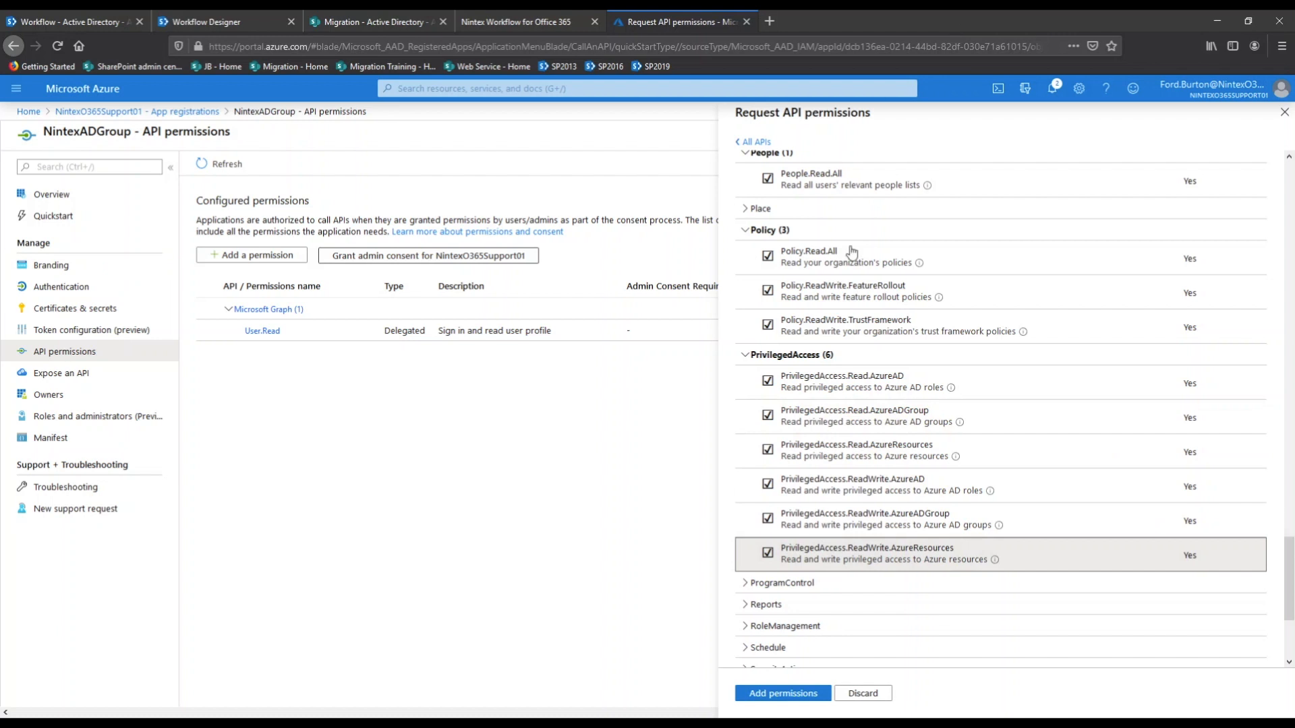
- Select the RoleManagement.Read.Directory and RoleManagement.ReadWrite.Directory permissions
scroll(806, 465, down, 3)
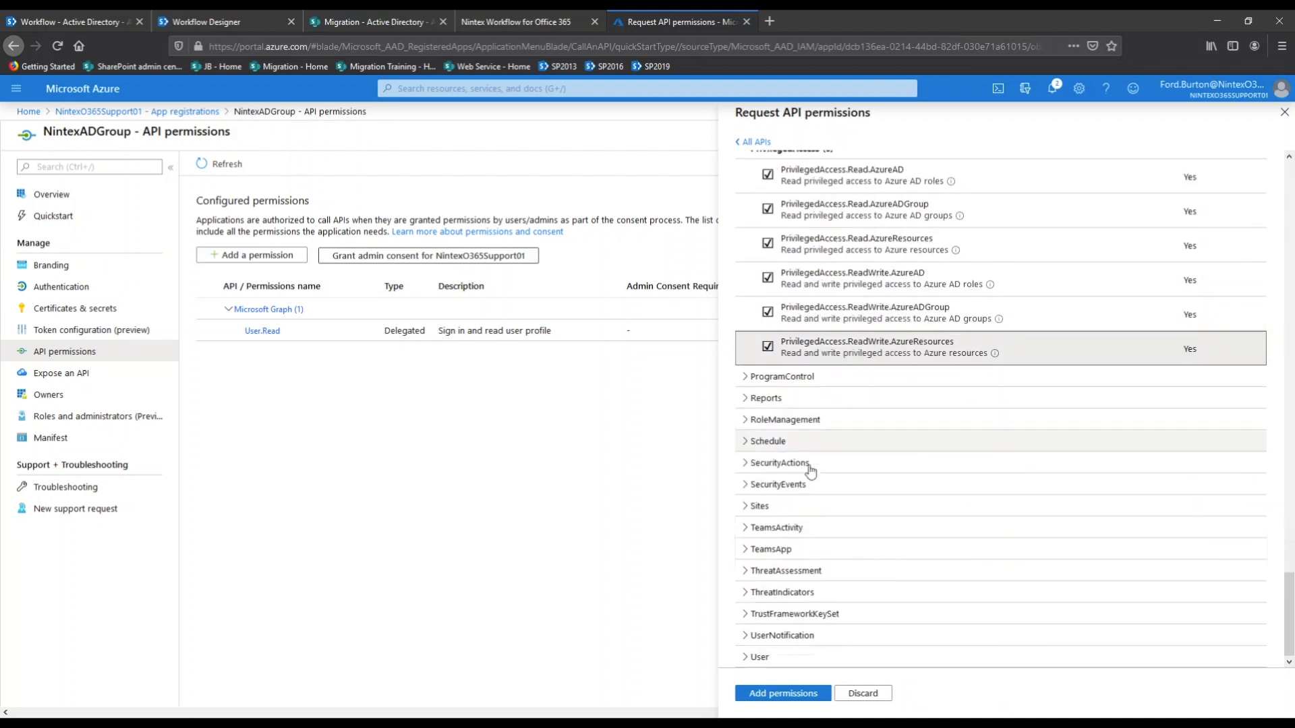
click(752, 421)
click(768, 446)
click(767, 480)
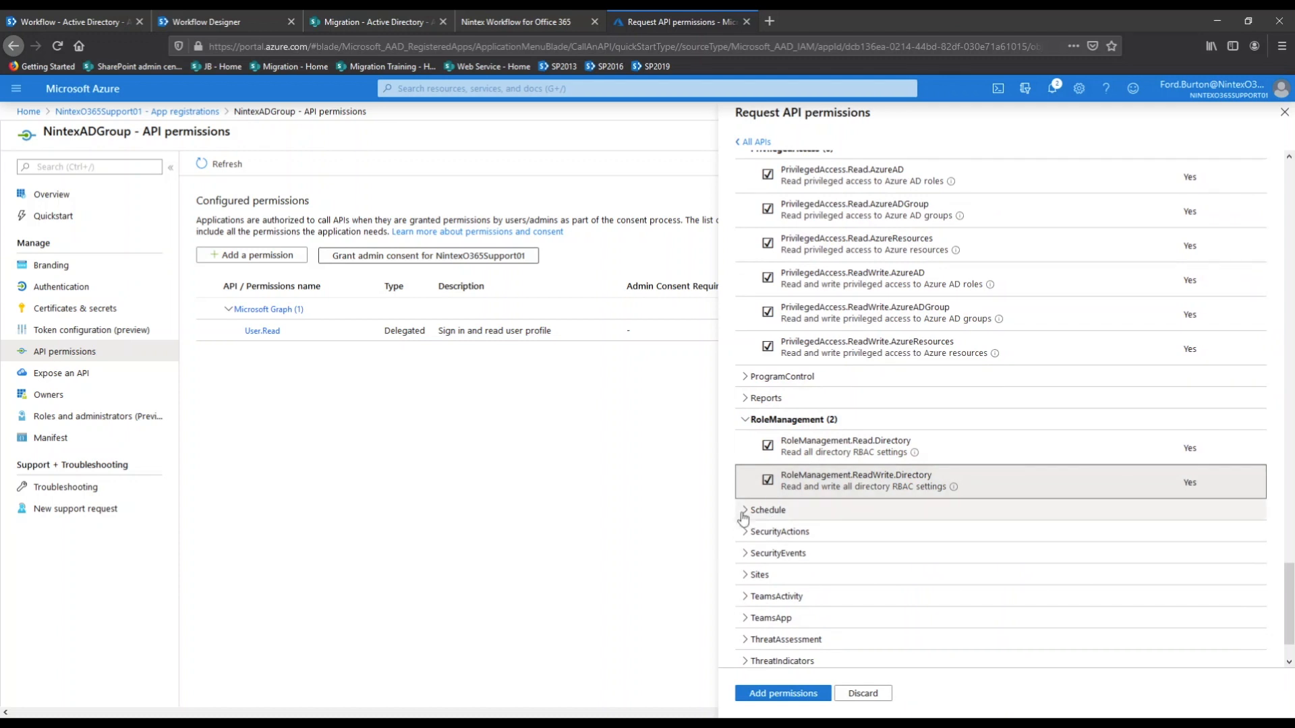
- Select the SecurityActions.Read.All and SecurityActions.ReadWrite.All permissions
click(745, 532)
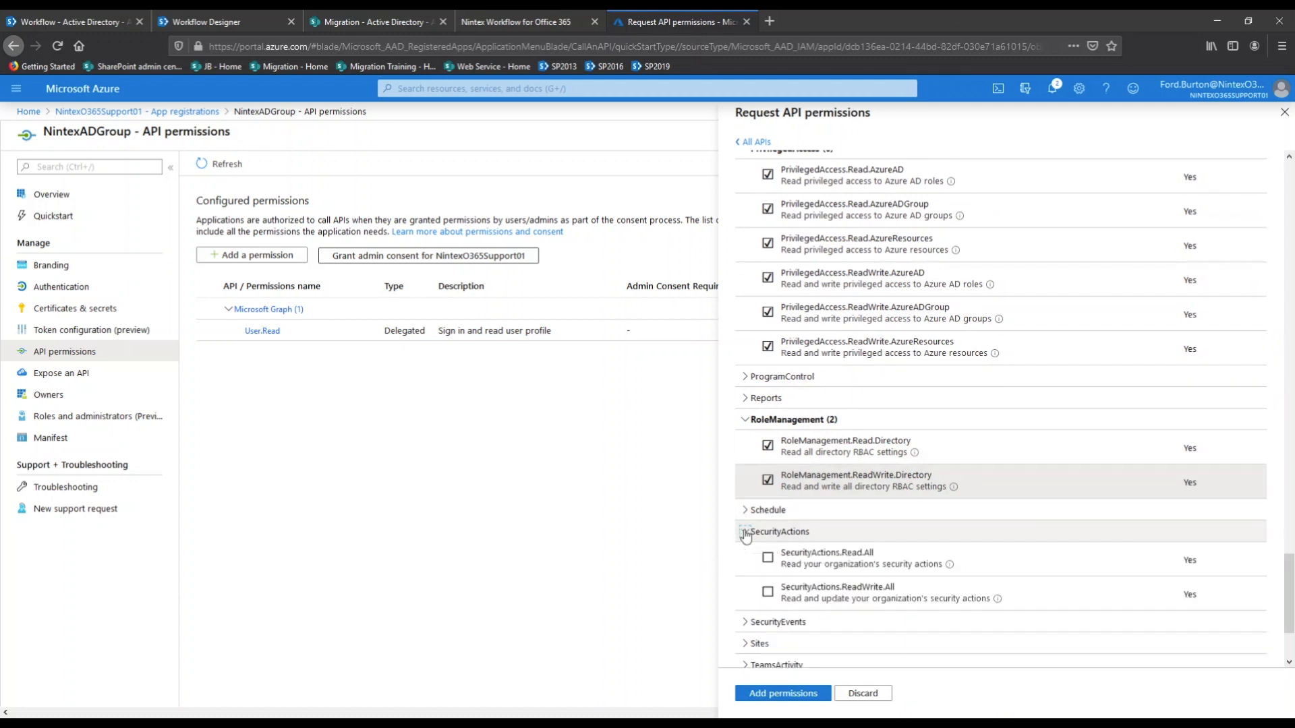
click(767, 557)
click(767, 592)
scroll(769, 586, down, 3)
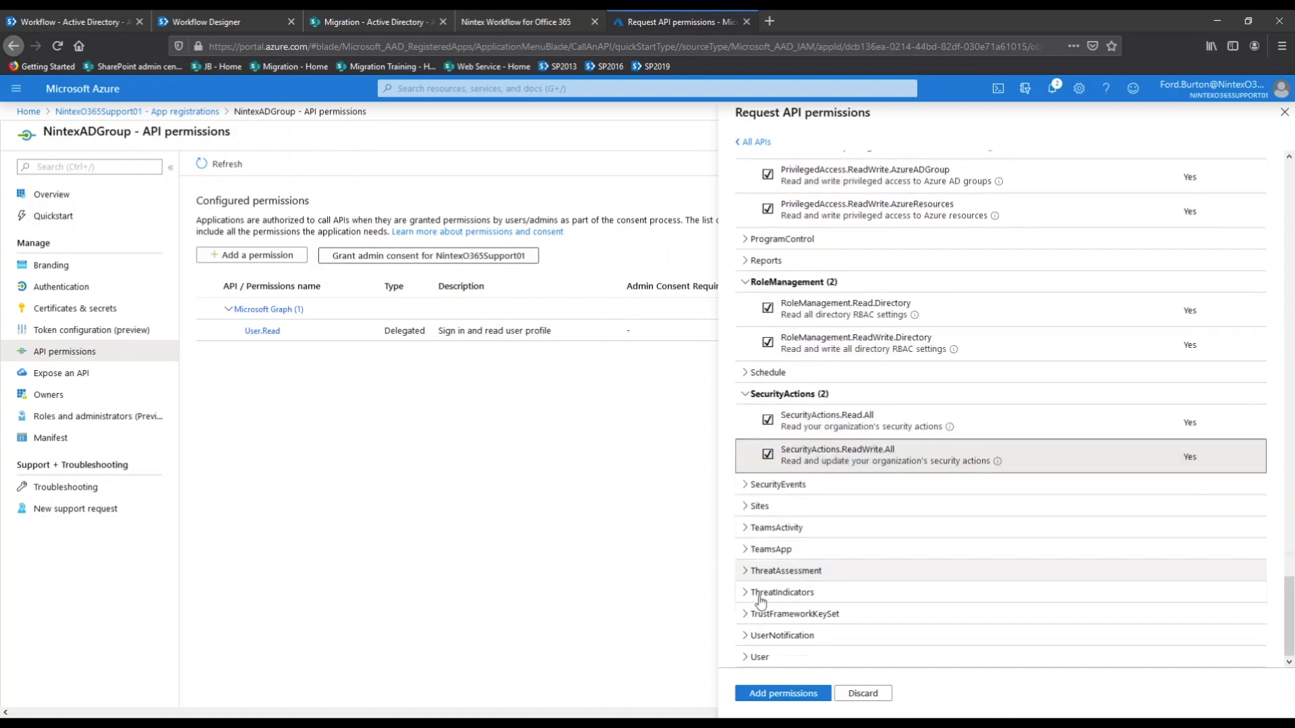
- Select the SecurityEvents.Read.All and SecurityEvents.ReadWrite.All permissions
click(745, 484)
click(767, 511)
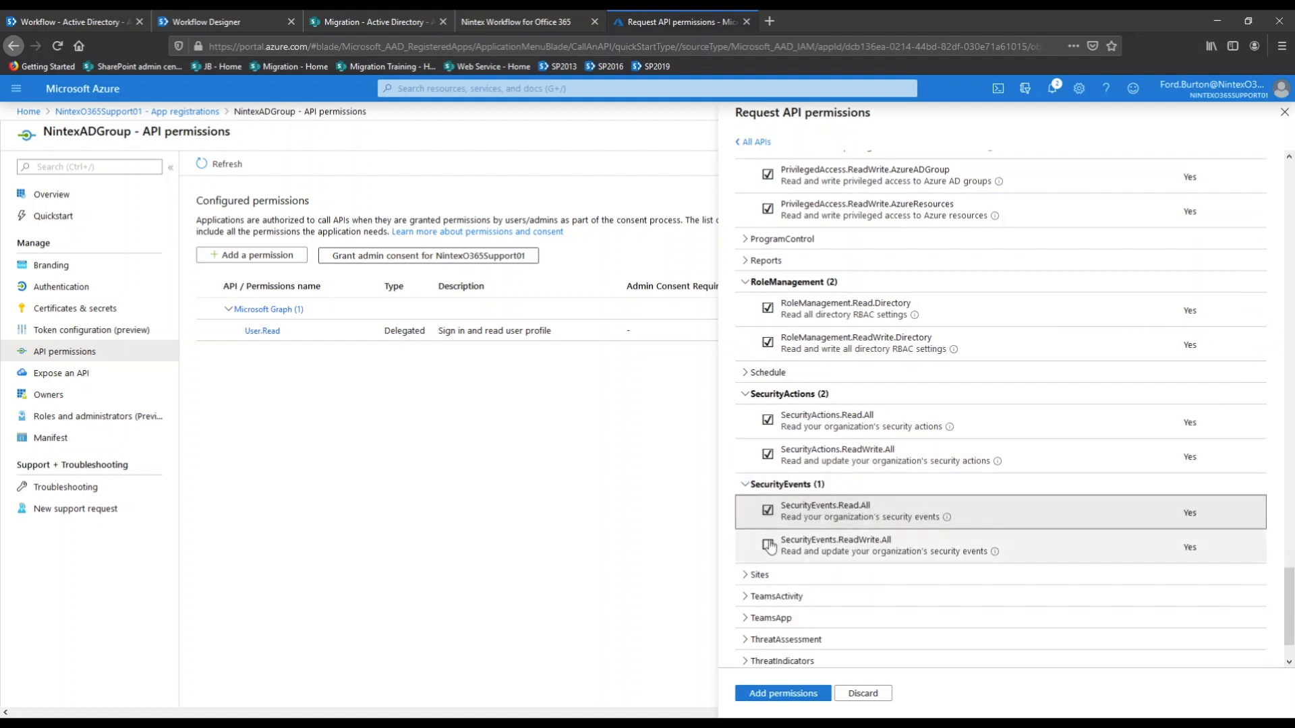
click(767, 545)
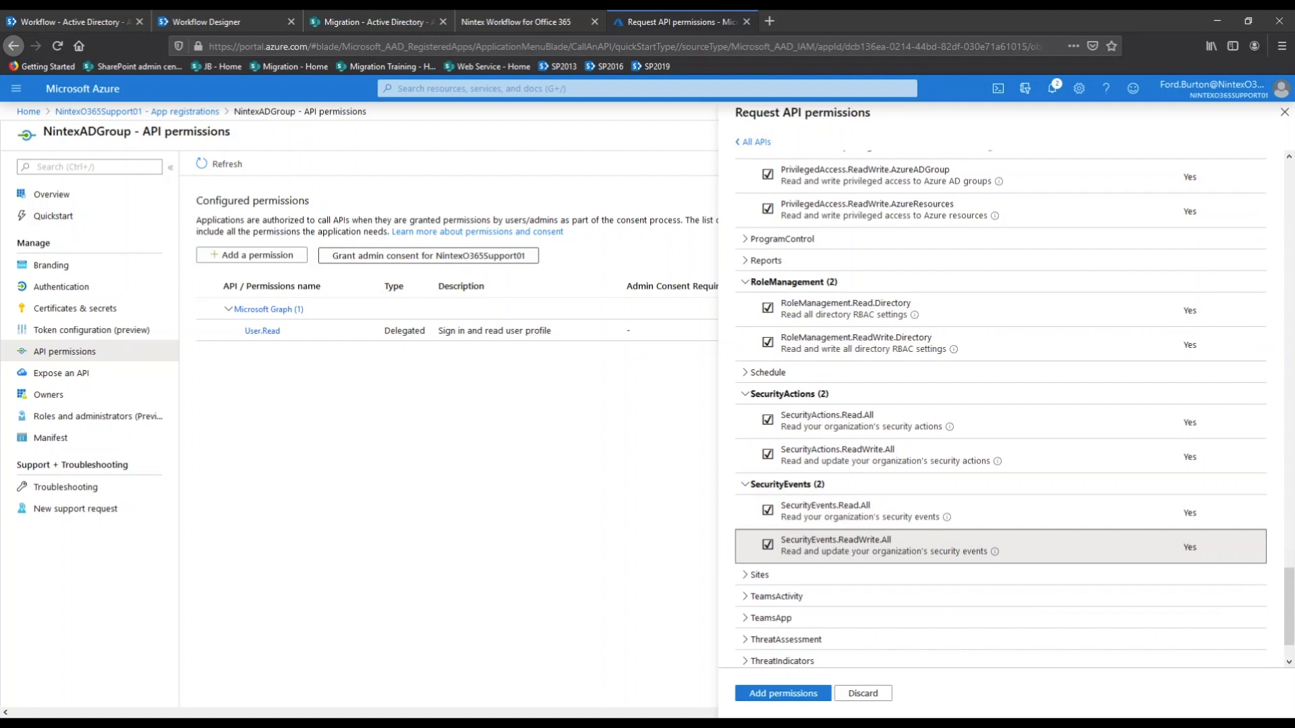
scroll(897, 404, down, 2)
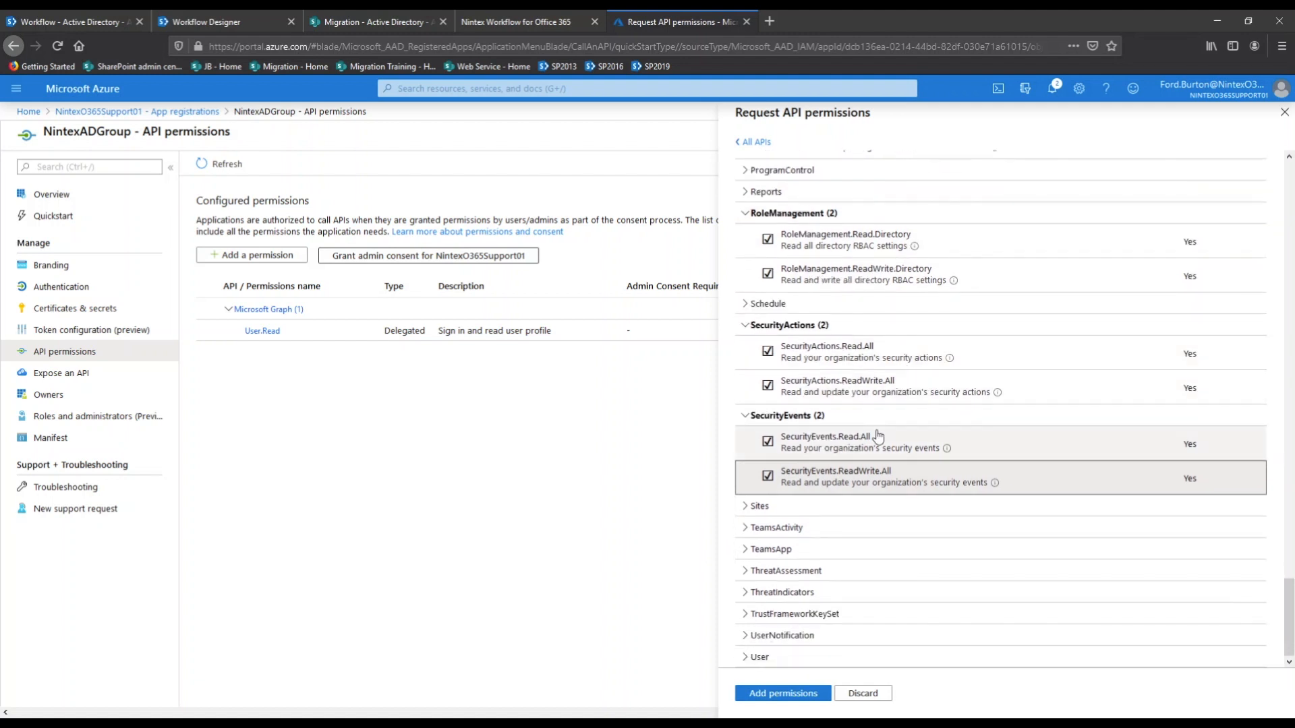
- Select the Sites permissions Sites.FullControl.All, Sites.Manage.All, Sites.Read.All and Sites.ReadWrite.All
click(754, 505)
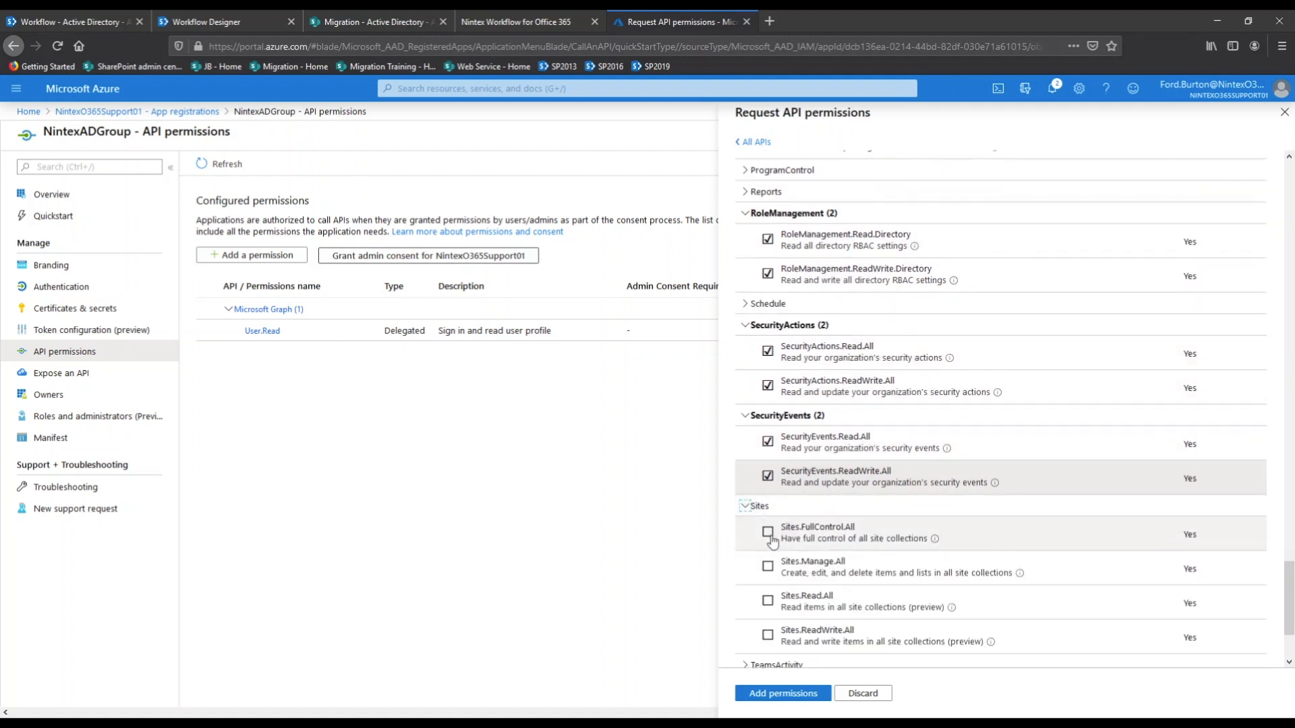
click(767, 532)
click(767, 567)
click(767, 601)
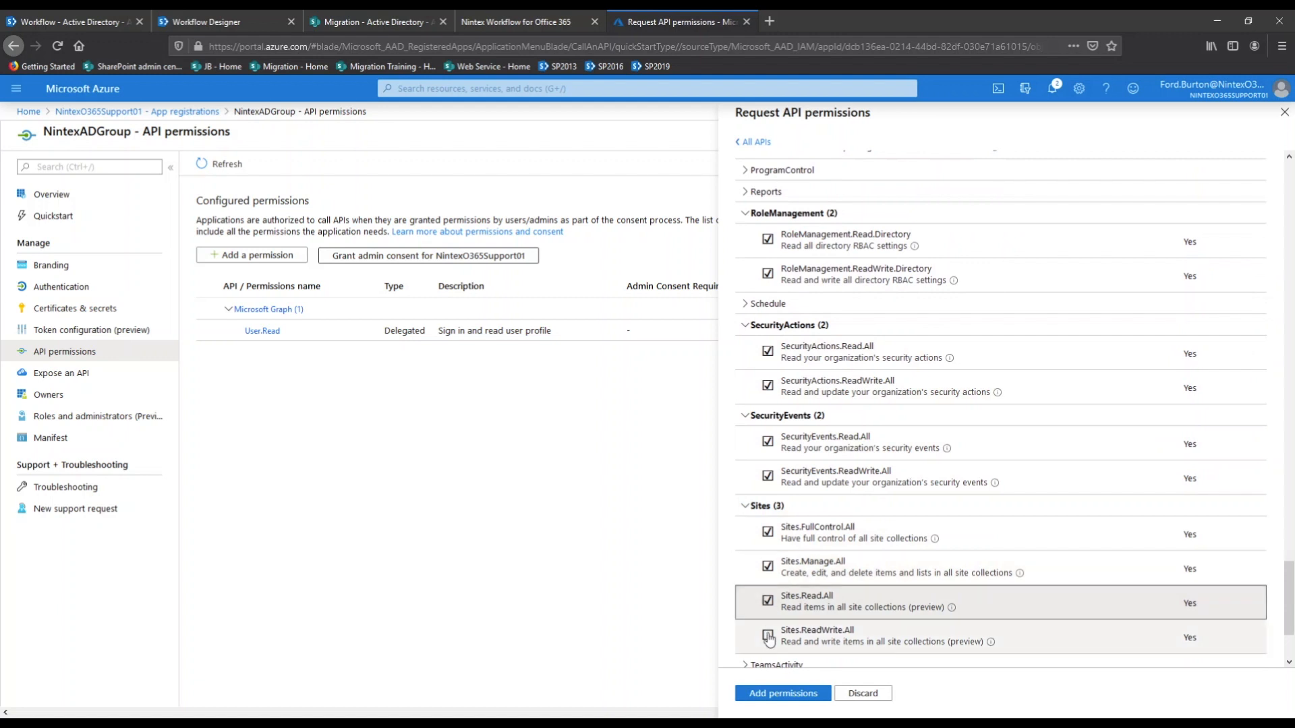
click(768, 635)
scroll(762, 580, down, 2)
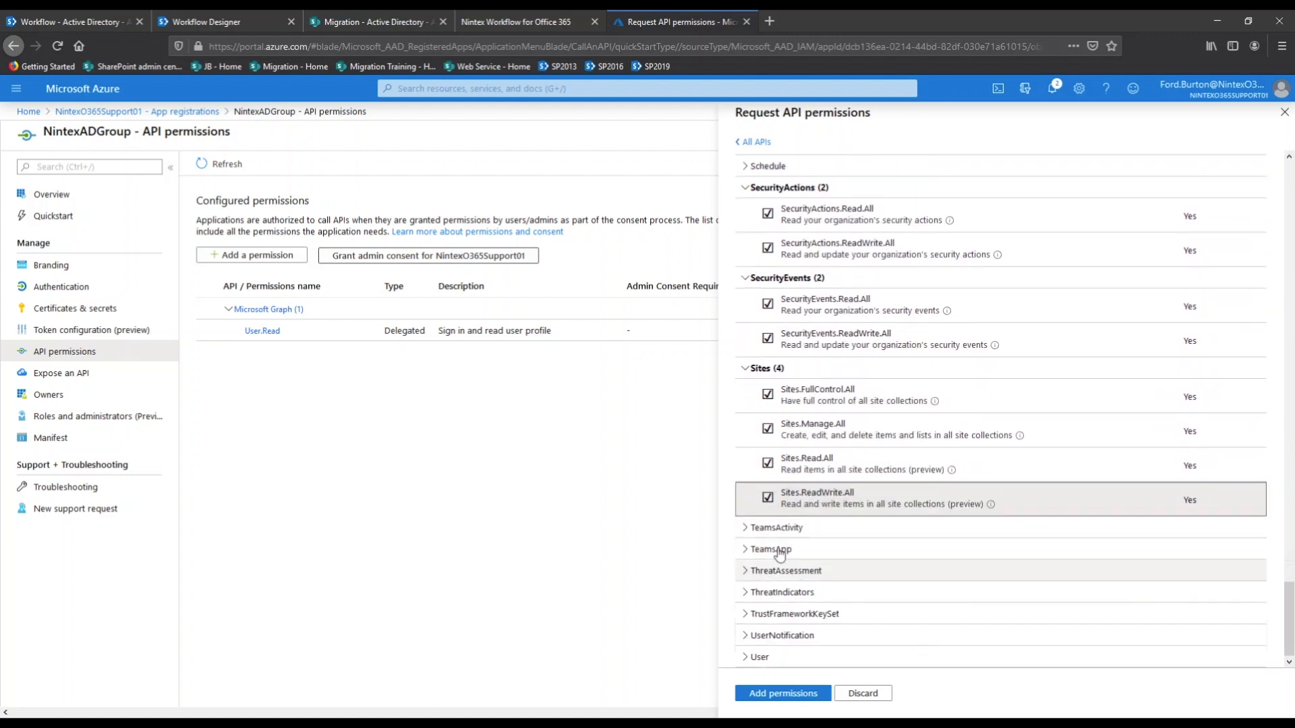
- Select the TeamsActivity.Read.All and TeamsActivity.Send permissions
click(744, 528)
click(767, 553)
click(767, 588)
scroll(766, 580, down, 1)
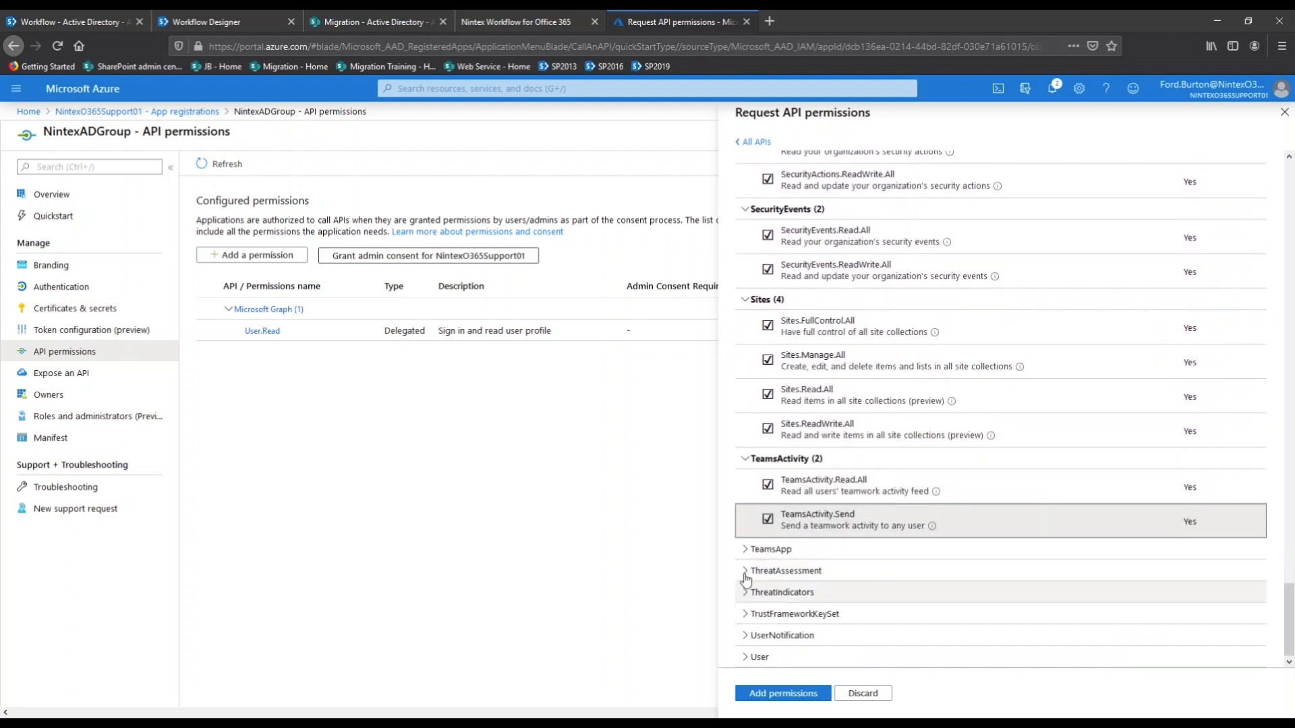
- Select the permissions TeamsApp.Read.All, TeamsApp.ReadWrite.All and UserNotification.ReadWrite.CreatedByApp
click(745, 550)
click(767, 575)
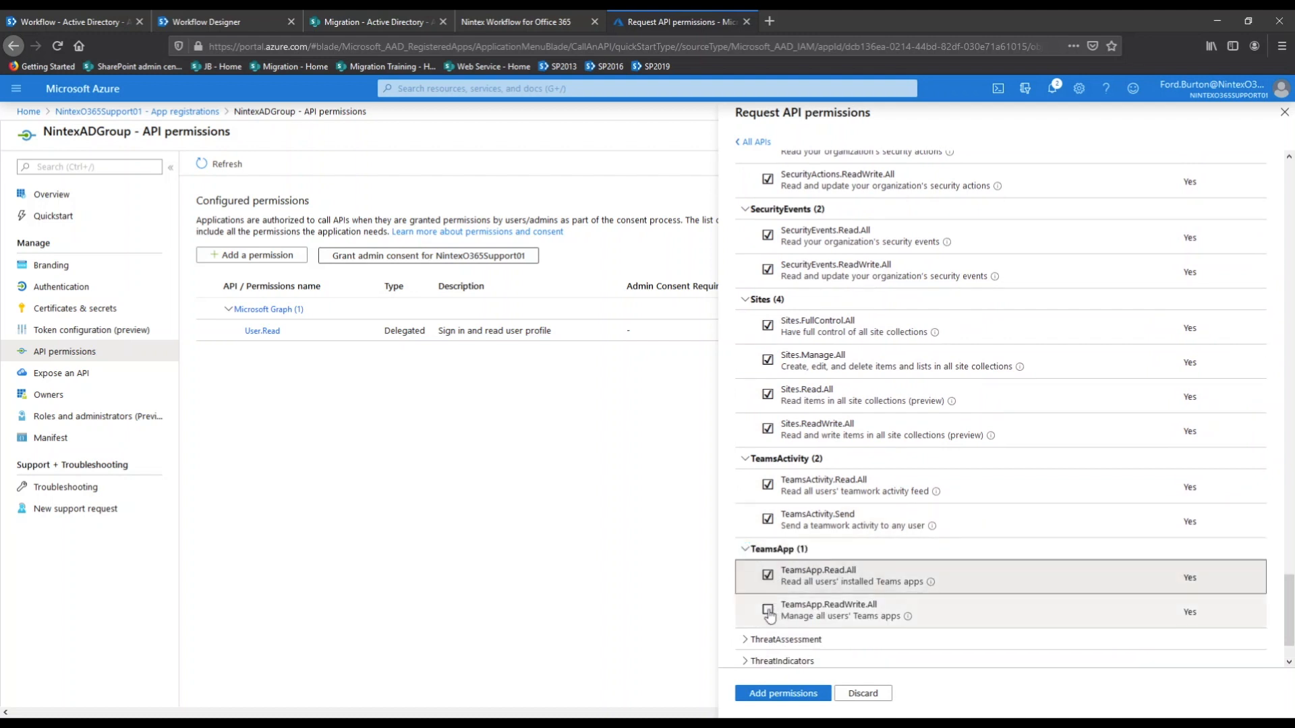
click(768, 611)
scroll(769, 614, down, 1)
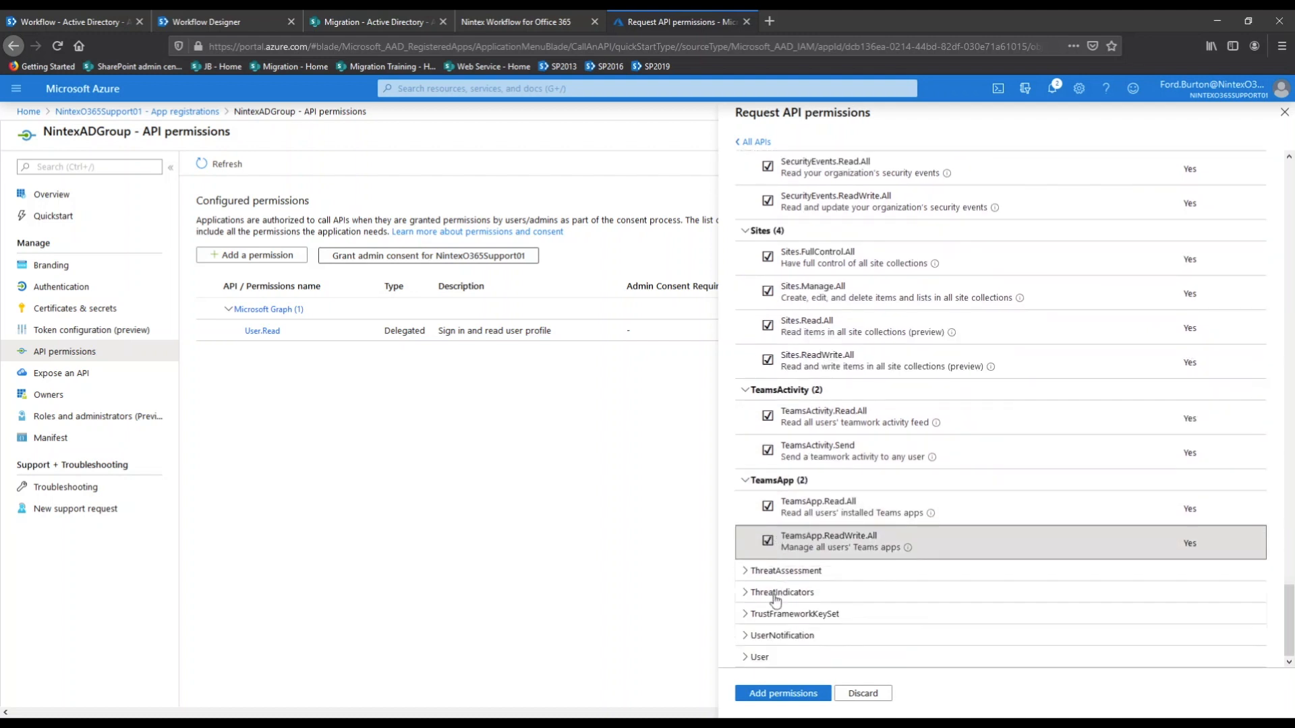
click(746, 635)
scroll(755, 637, down, 1)
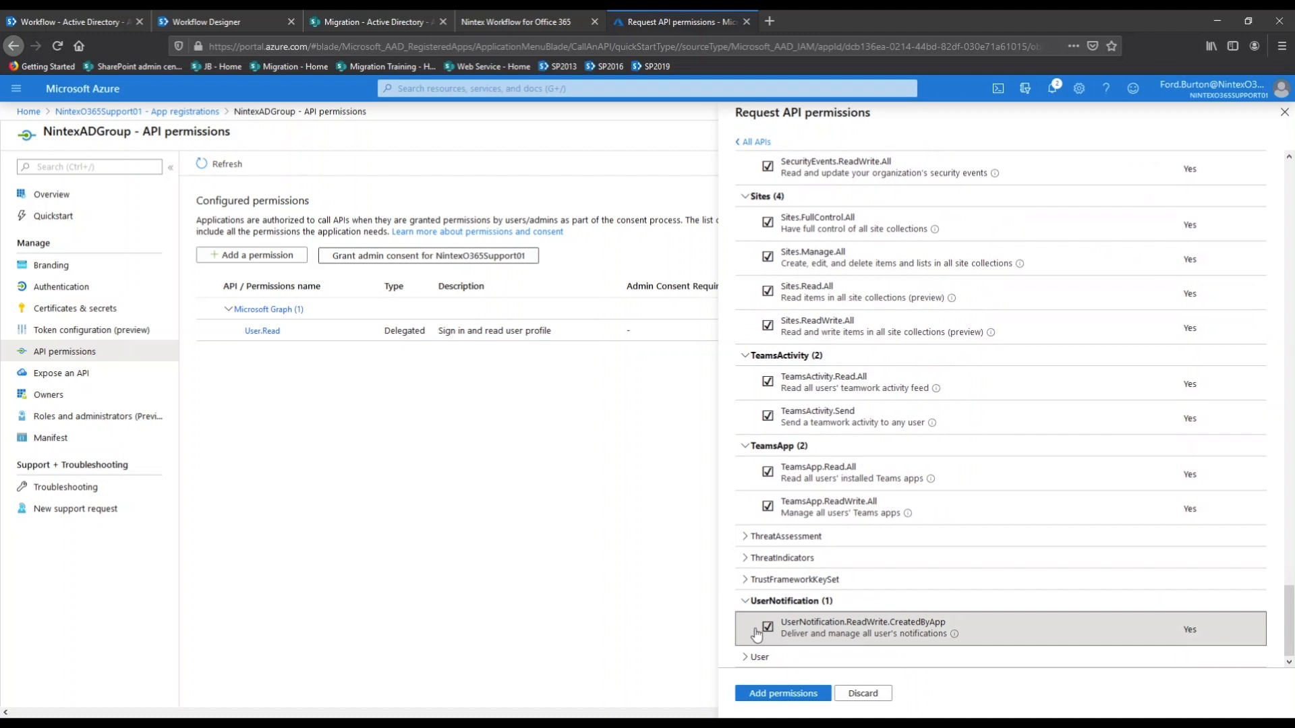
- Select User.Export.All, User.Invite.All, User.Read.All and User.ReadWrite.All, and add all selected permissions to the application
click(745, 657)
scroll(786, 632, down, 1)
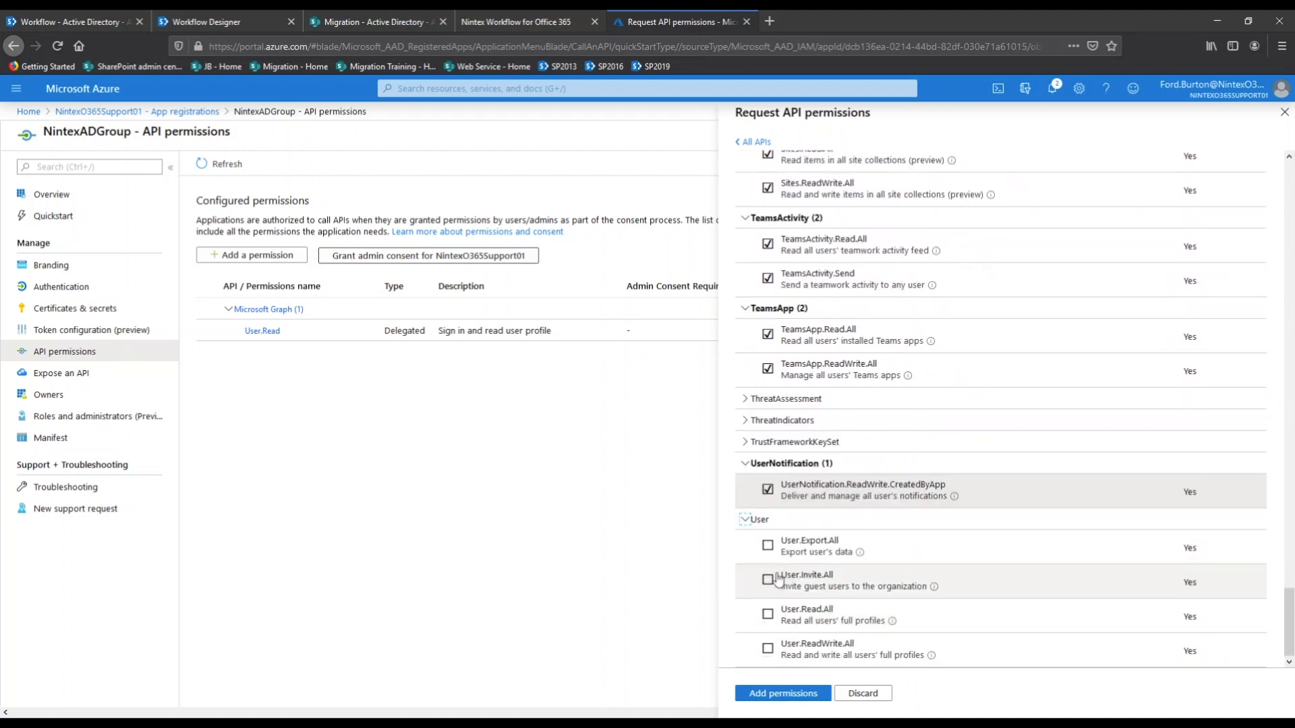
click(767, 545)
click(768, 579)
click(769, 613)
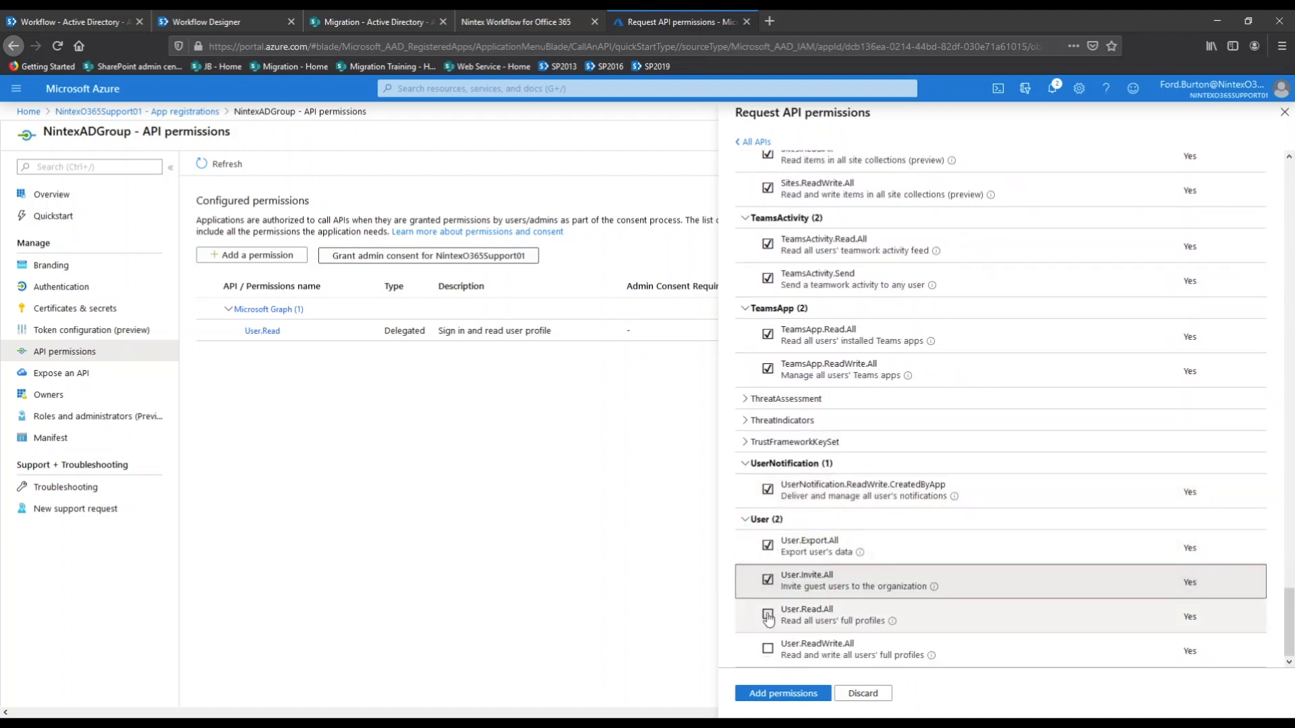
click(768, 649)
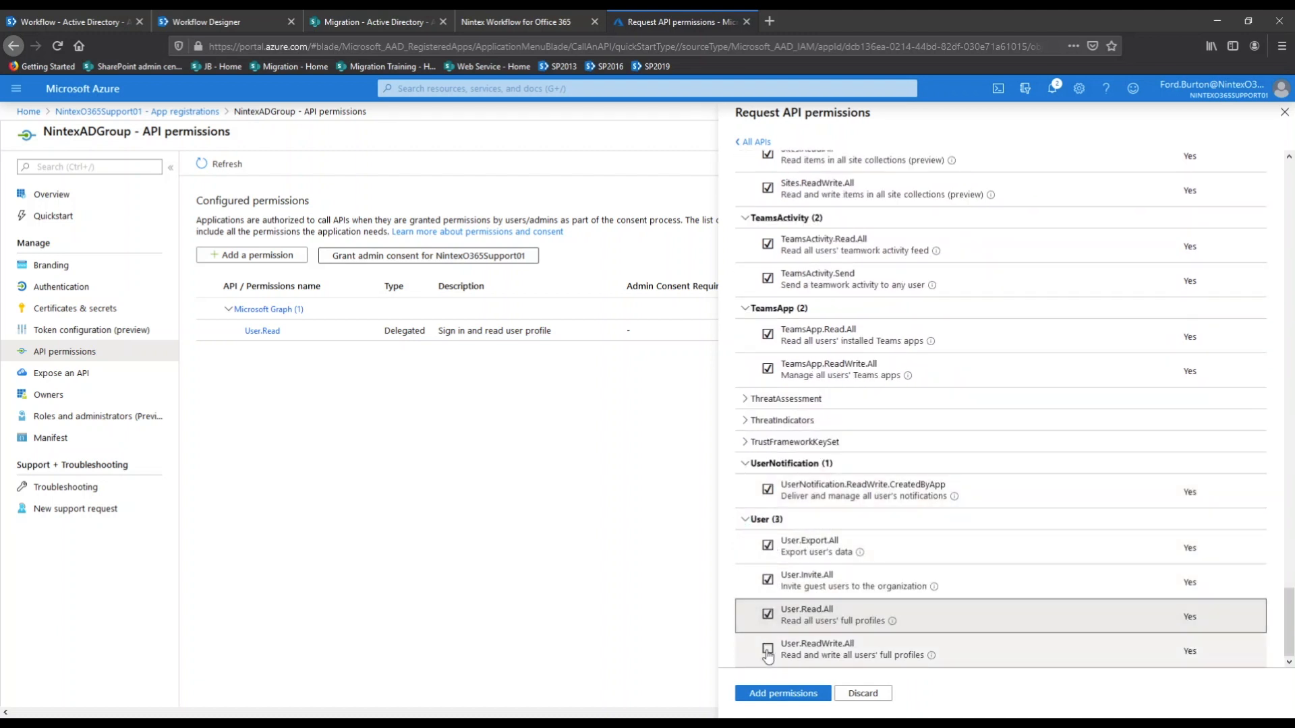
click(780, 696)
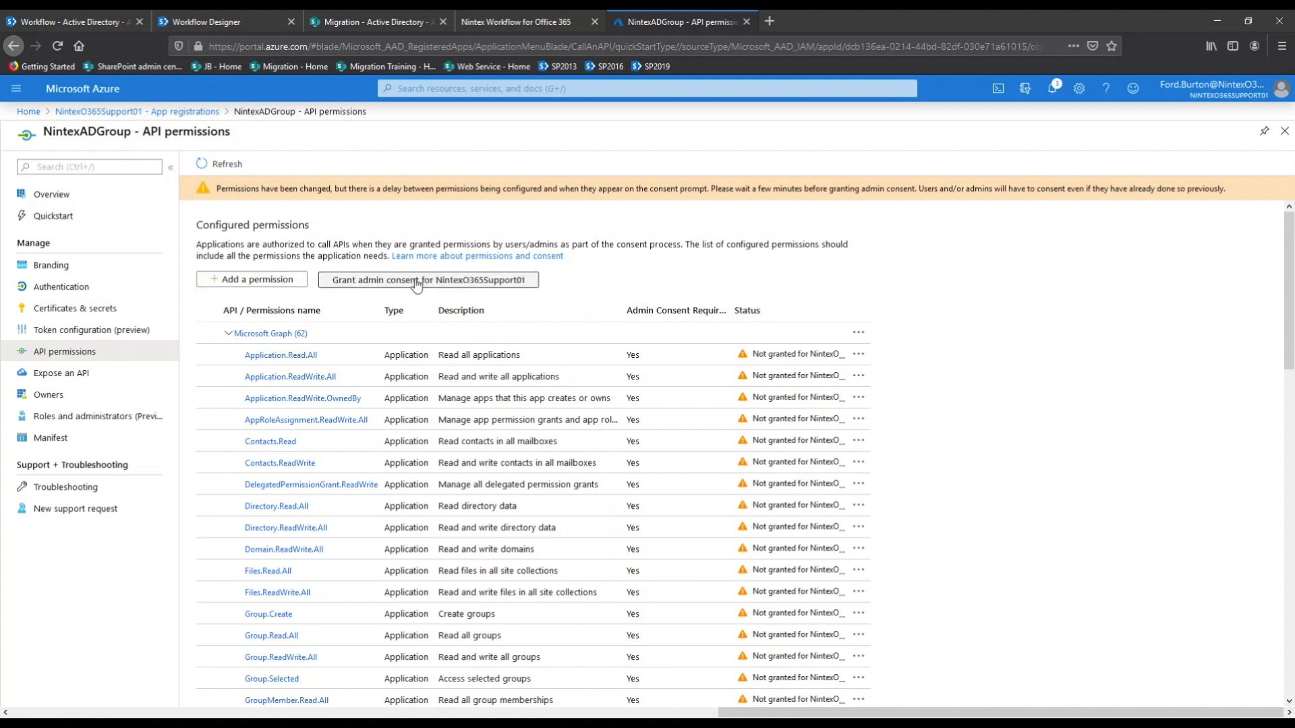
- Grant admin consent for NintexO365Support01, signing in with the global administrator's account password and accepting the requested permissions
click(416, 286)
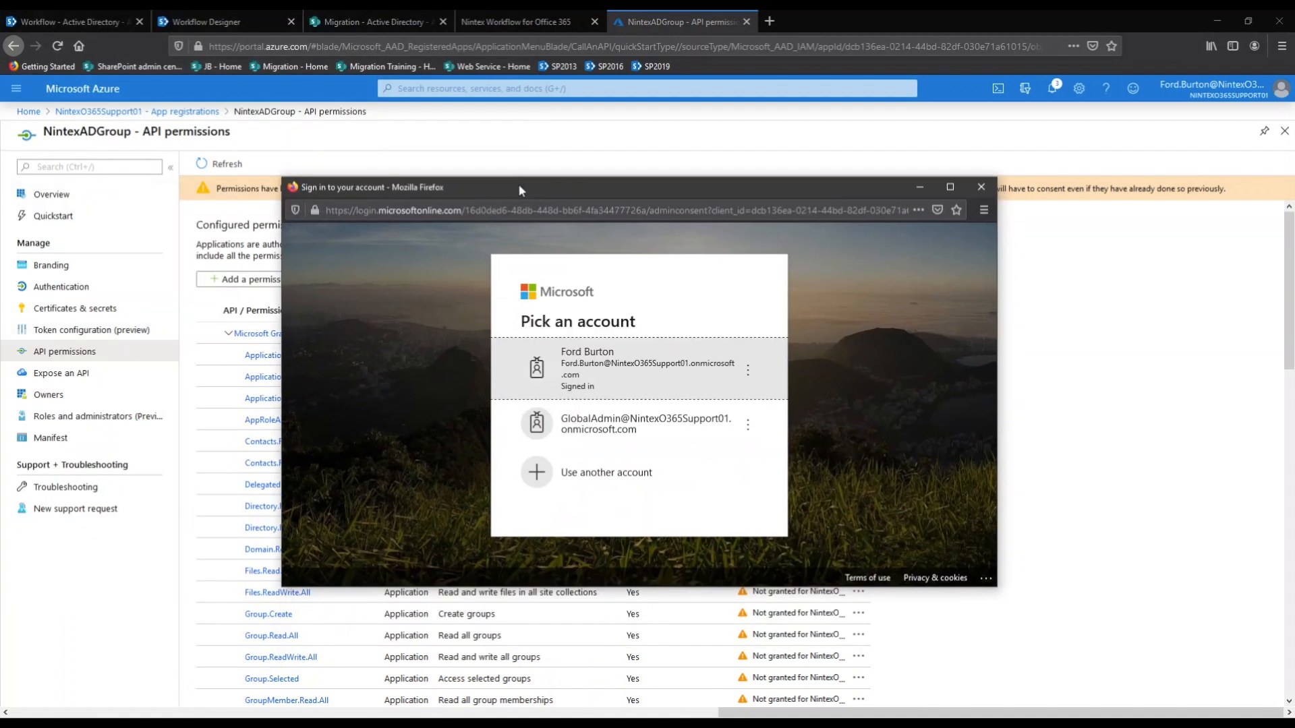
click(607, 429)
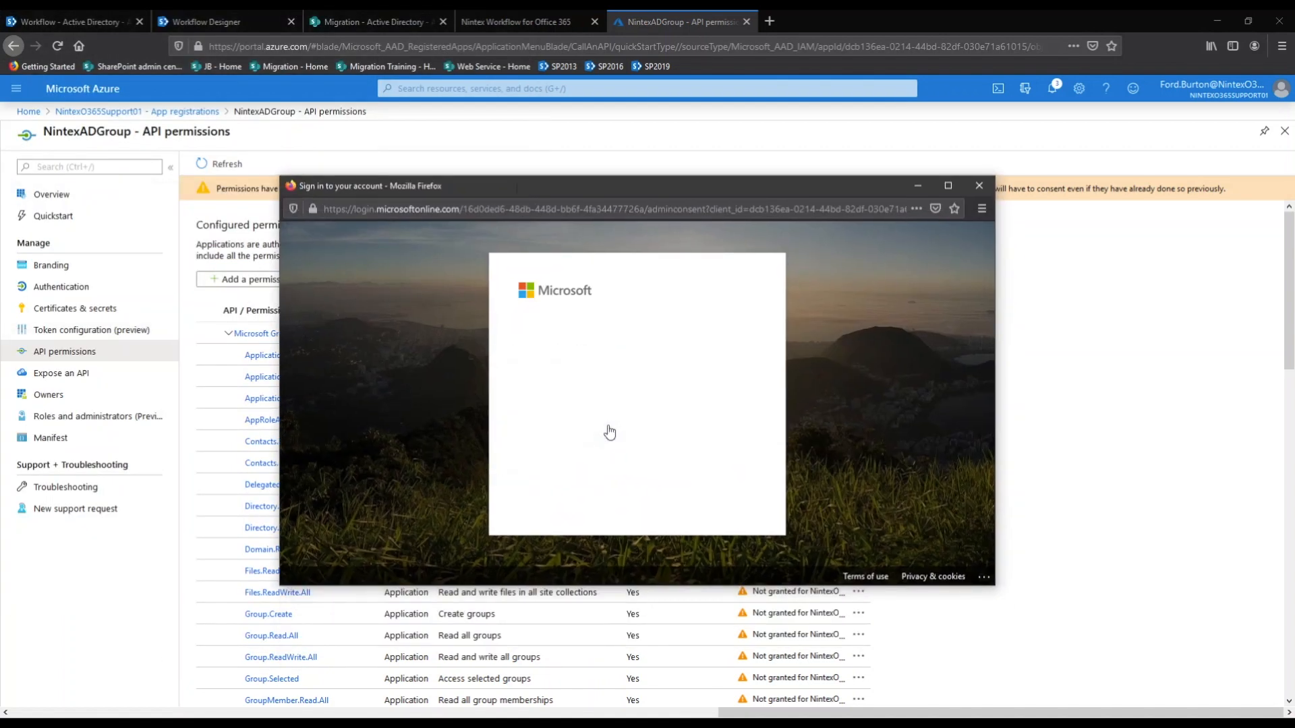
click(682, 482)
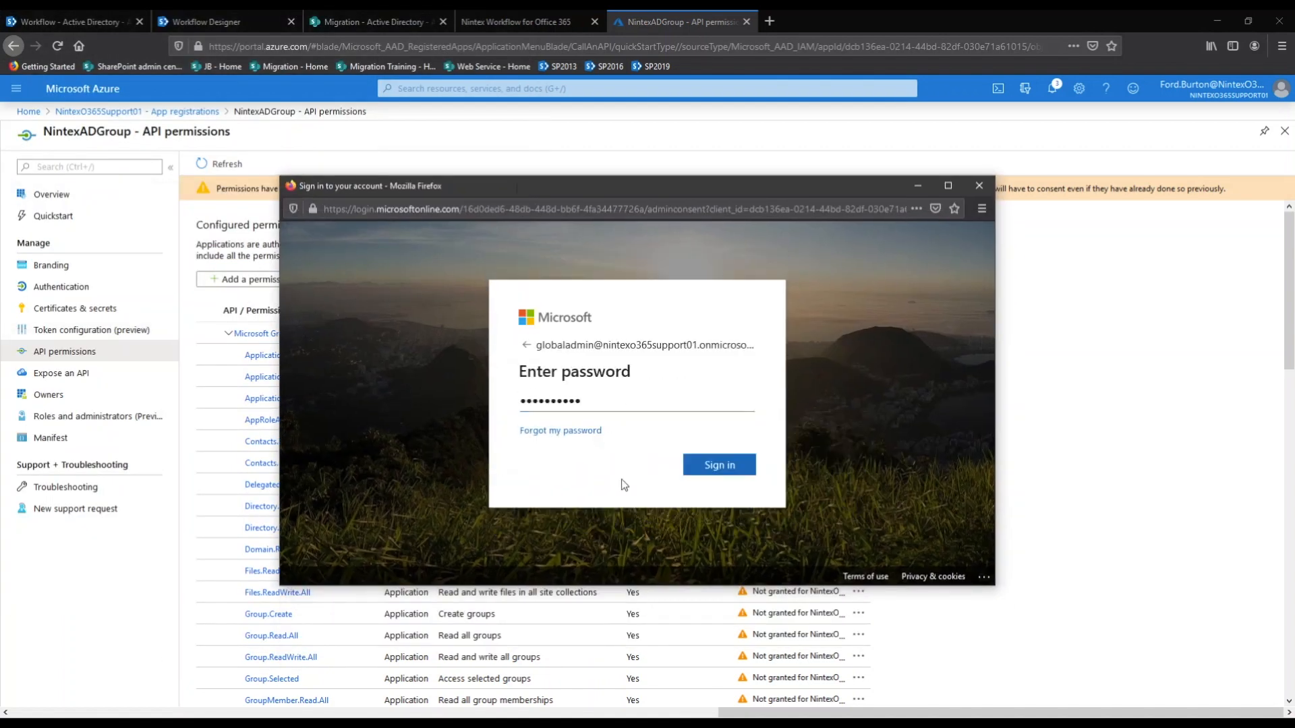
click(723, 467)
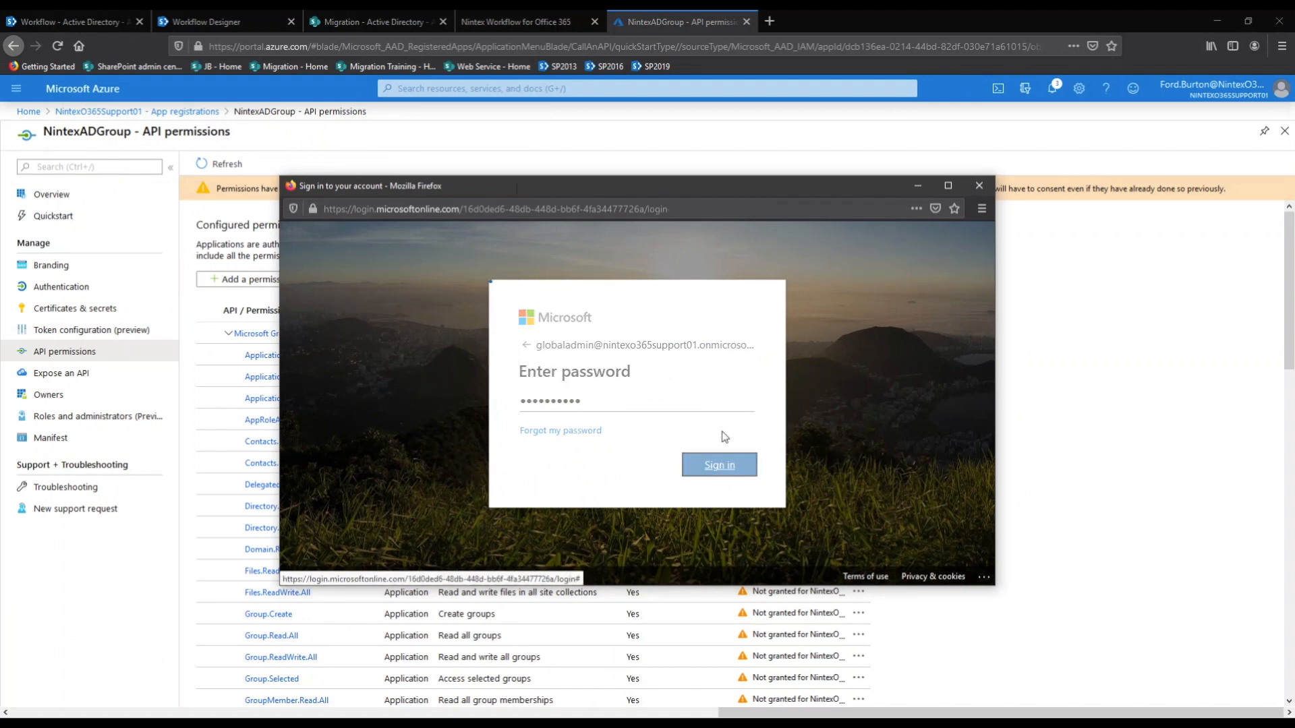
scroll(727, 426, down, 10)
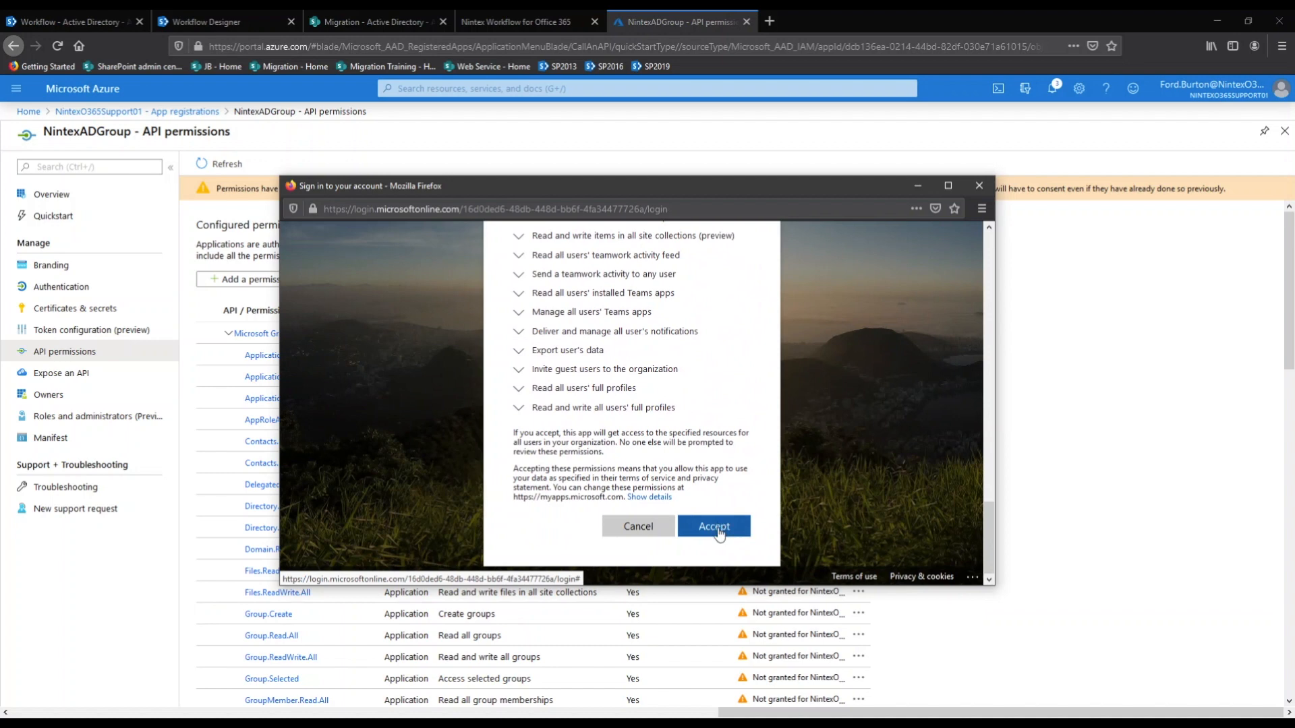
click(718, 526)
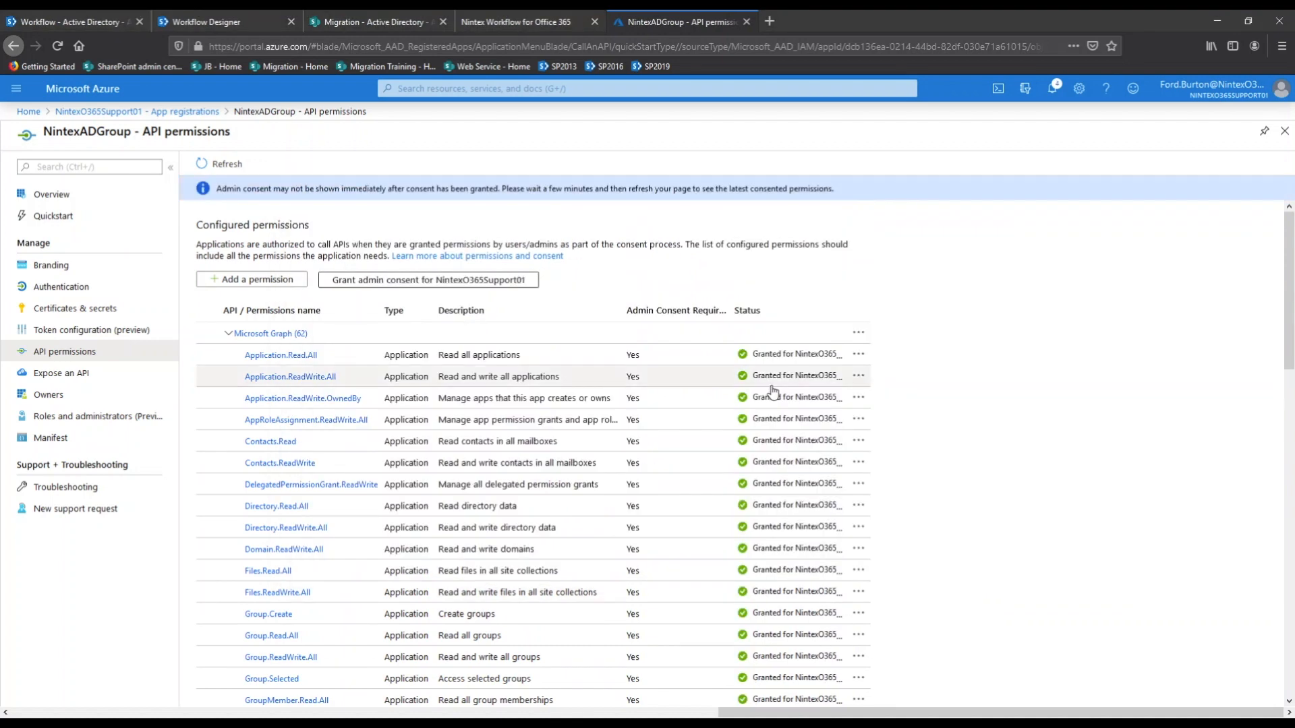
scroll(798, 364, down, 8)
scroll(798, 364, down, 7)
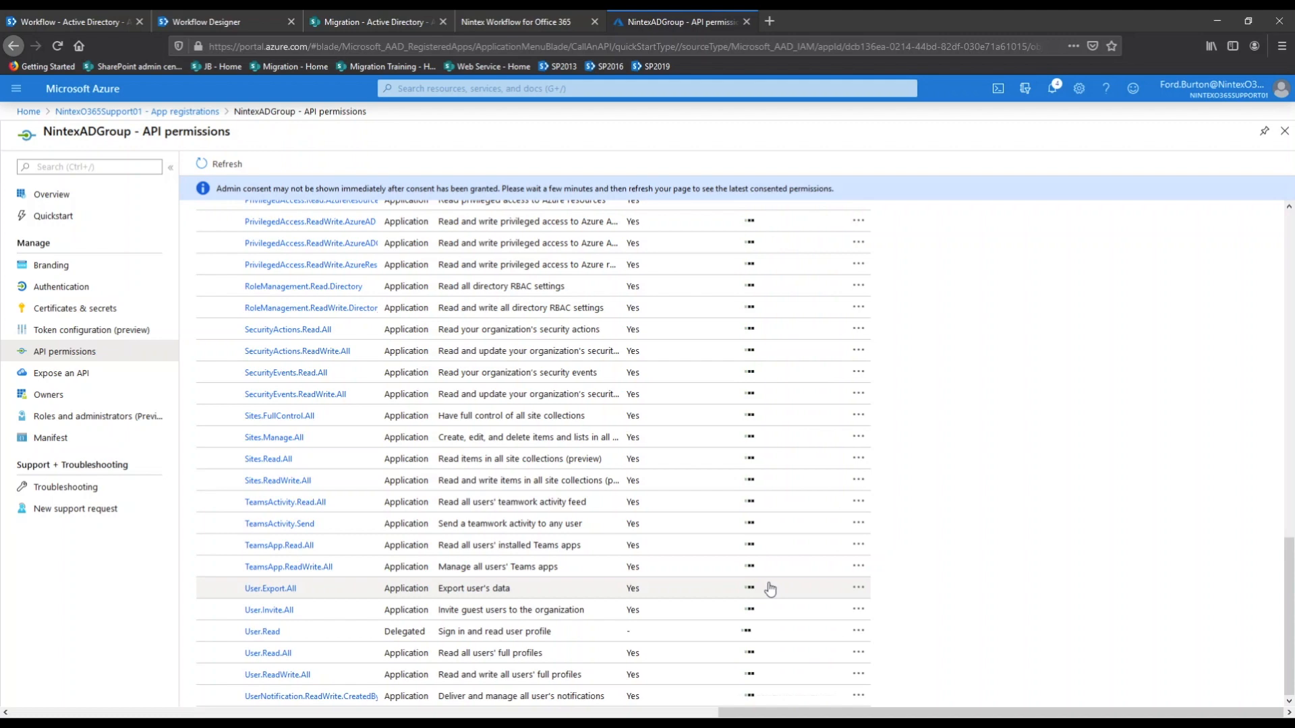
scroll(776, 566, up, 15)
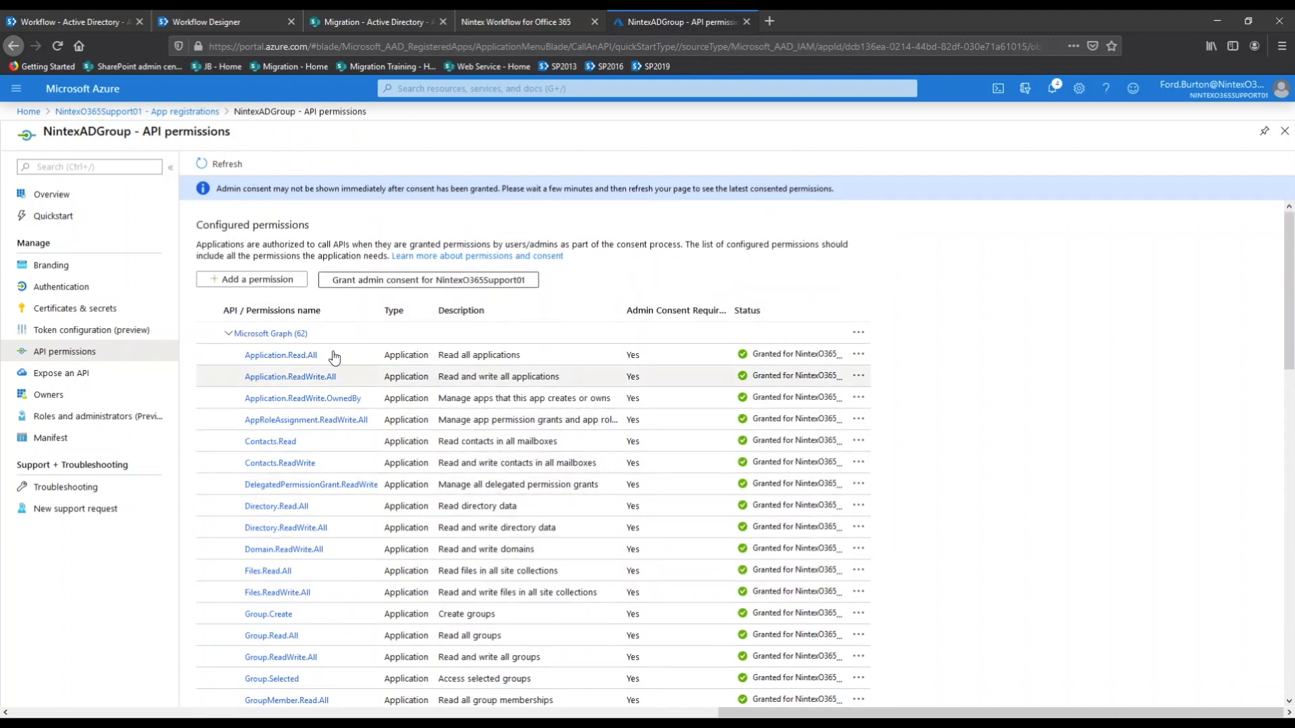
- Start another permission request for the legacy Azure Active Directory Graph API and select the delegated permission User.Read
click(271, 280)
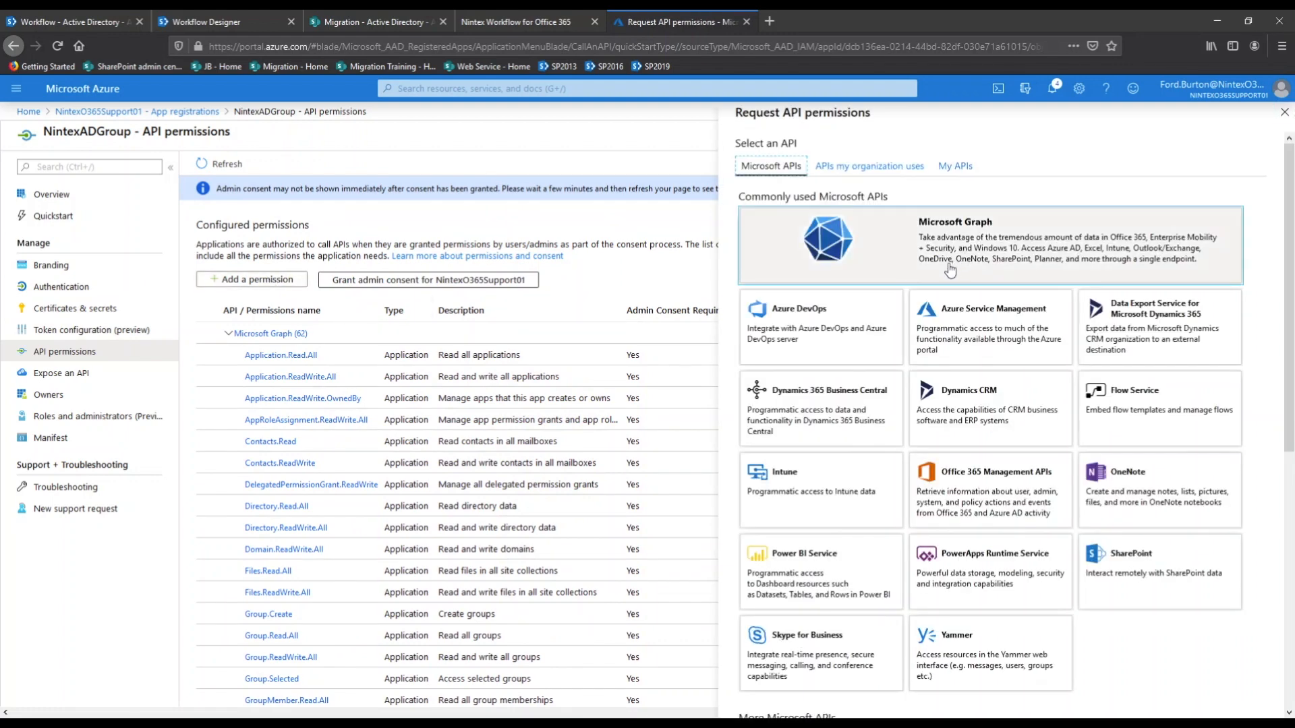
scroll(945, 269, down, 10)
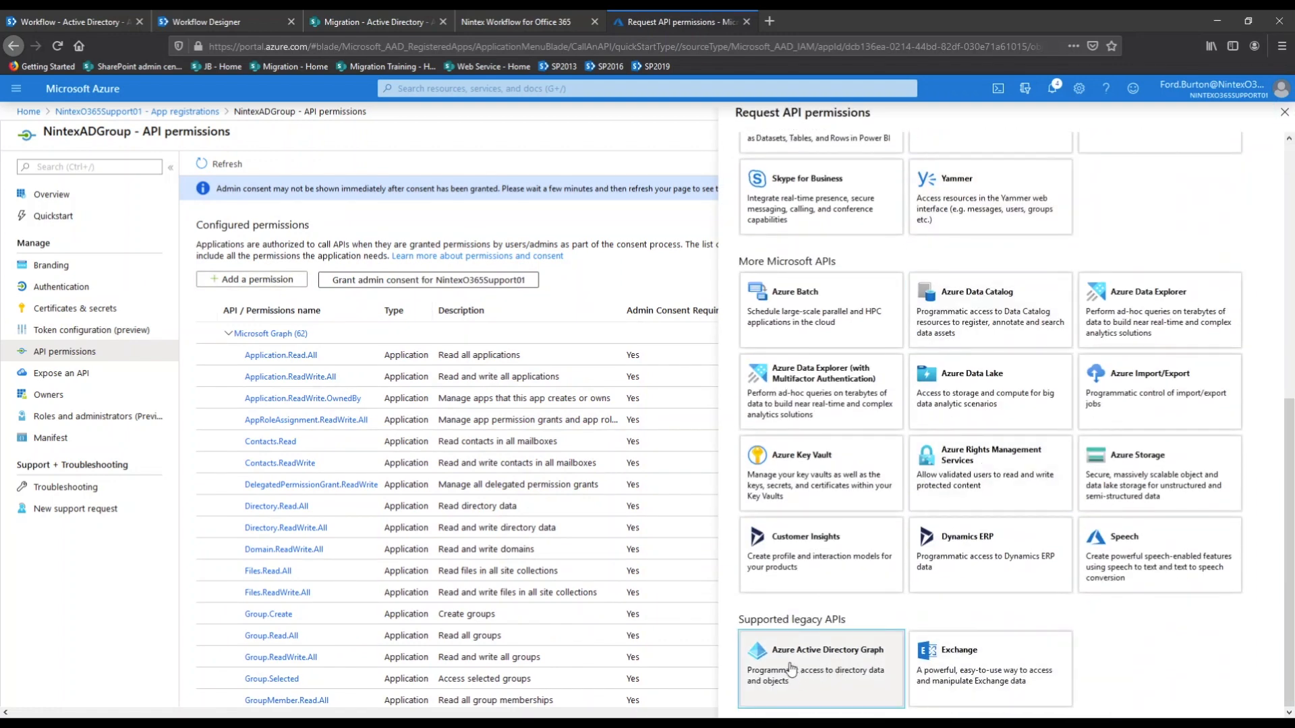
click(789, 664)
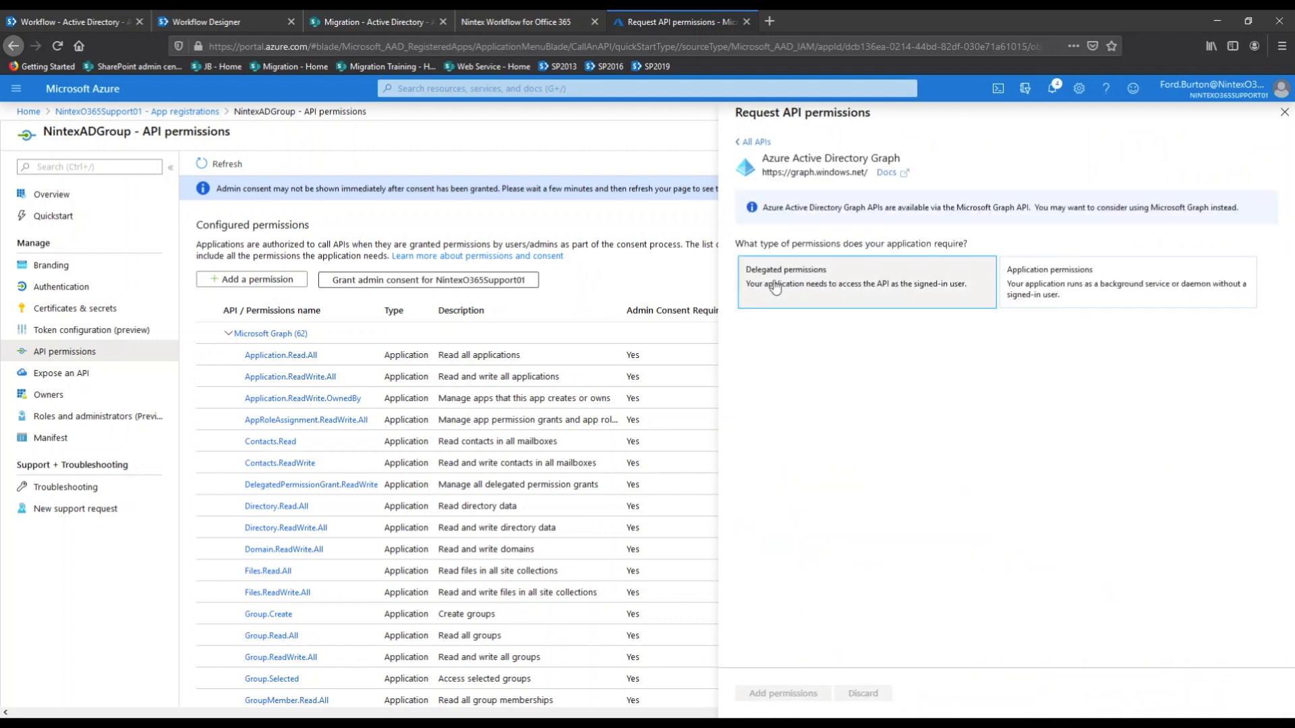
click(813, 294)
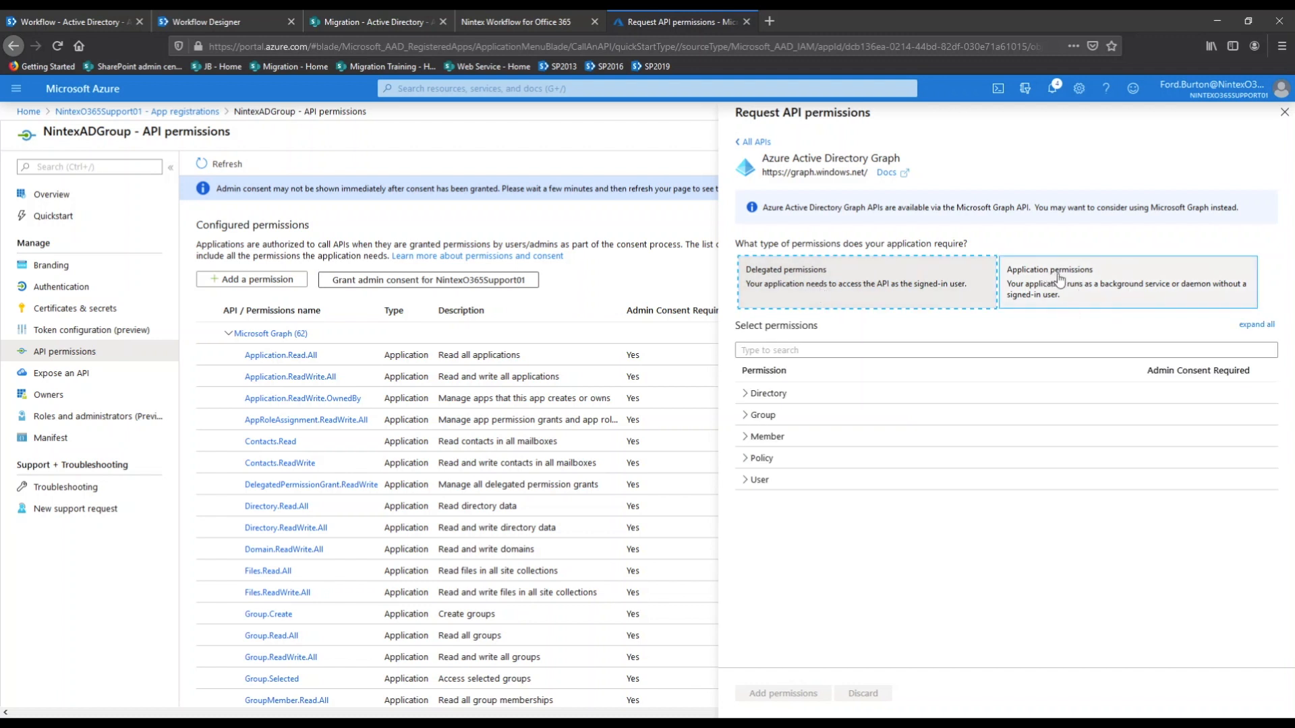
click(744, 481)
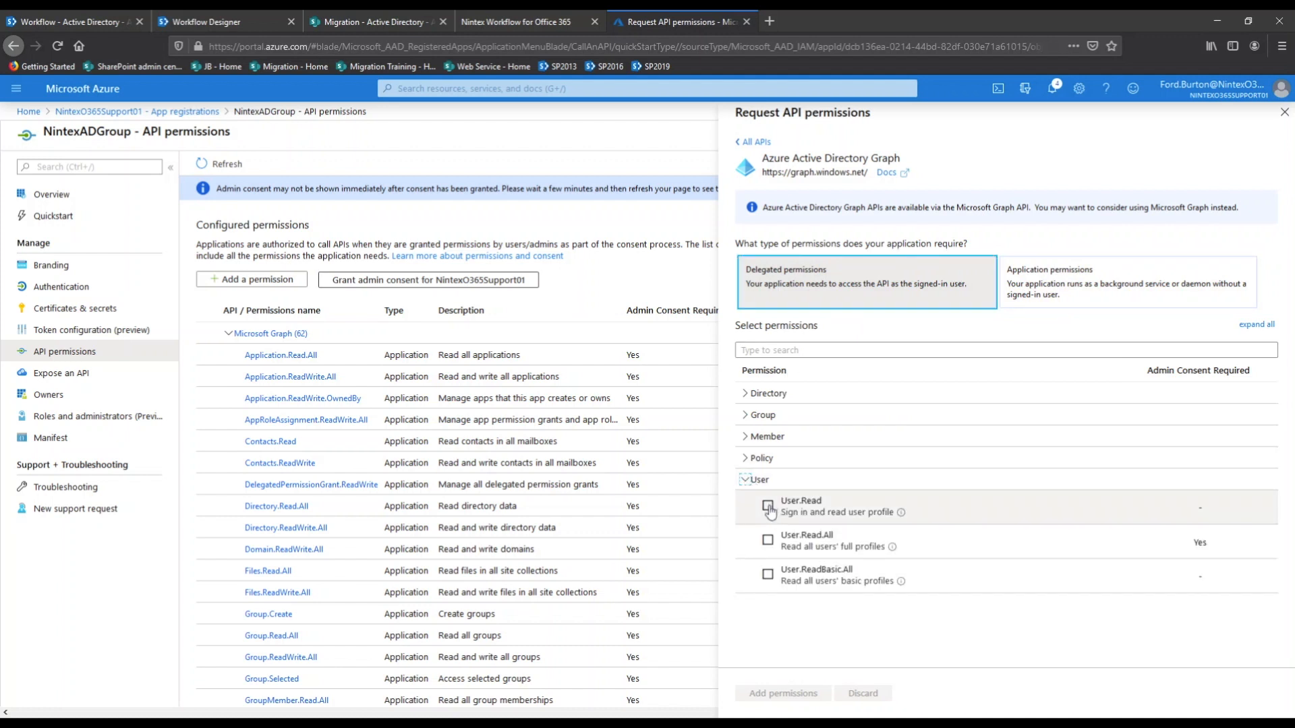
click(768, 507)
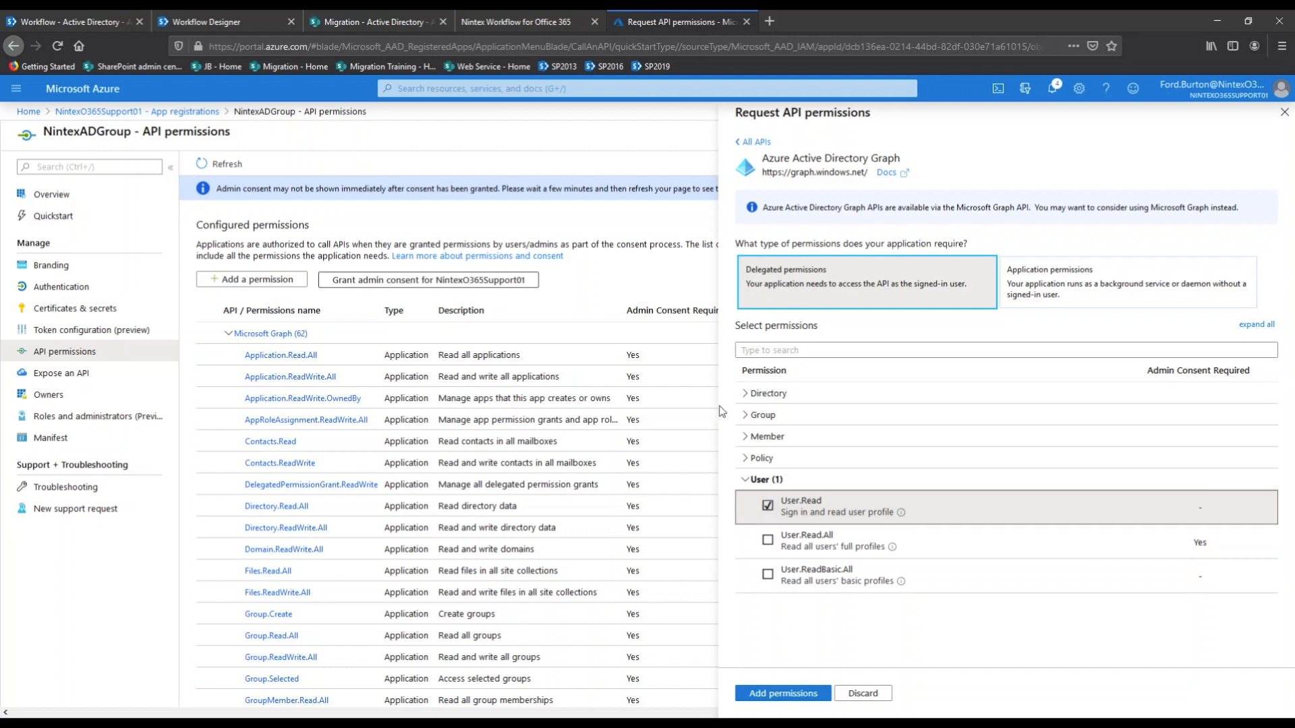
- Select the delegated permissions Group.Read.All and Group.ReadWrite.All, and add the Azure Active Directory Graph selection to the application
click(745, 417)
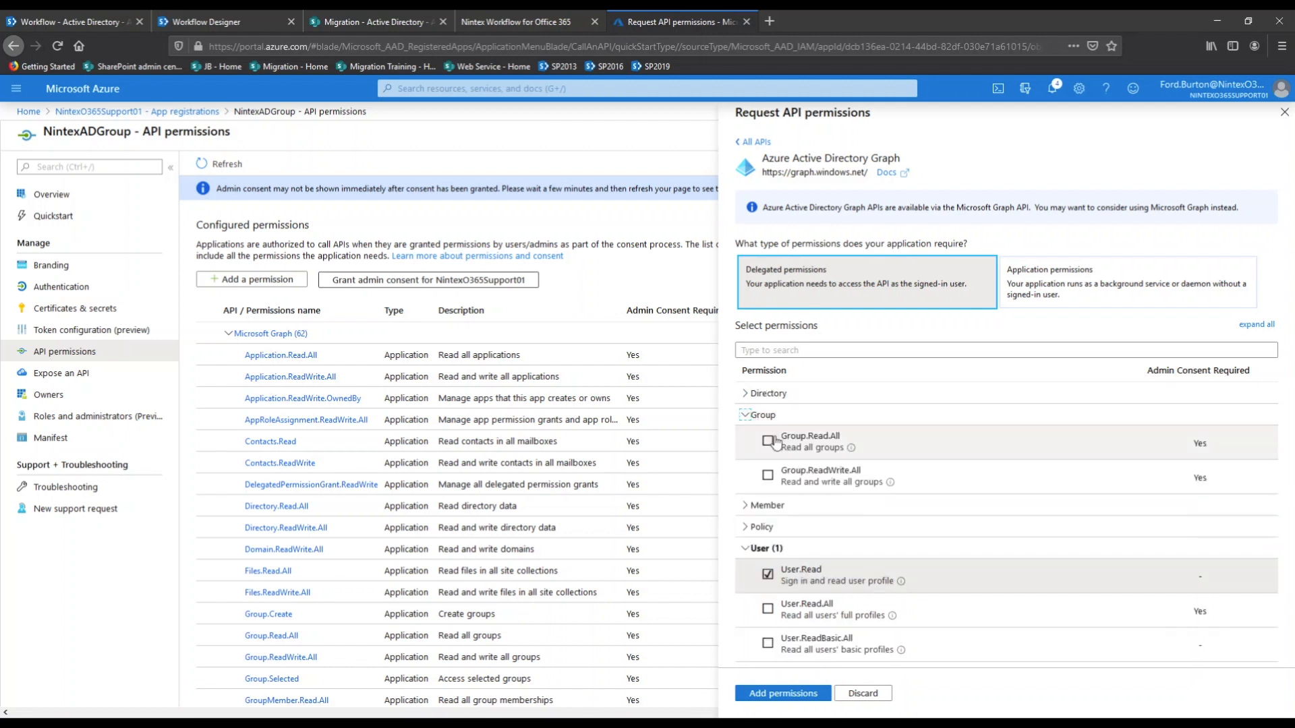
click(768, 442)
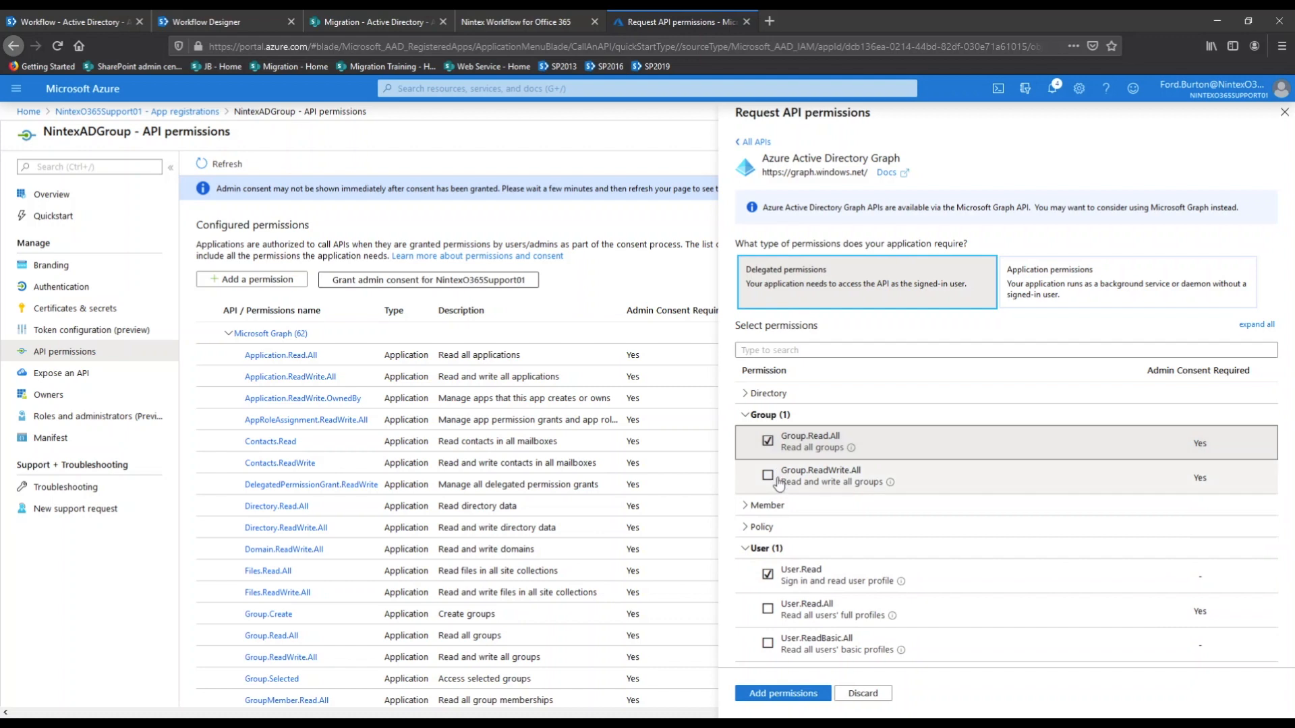
click(768, 476)
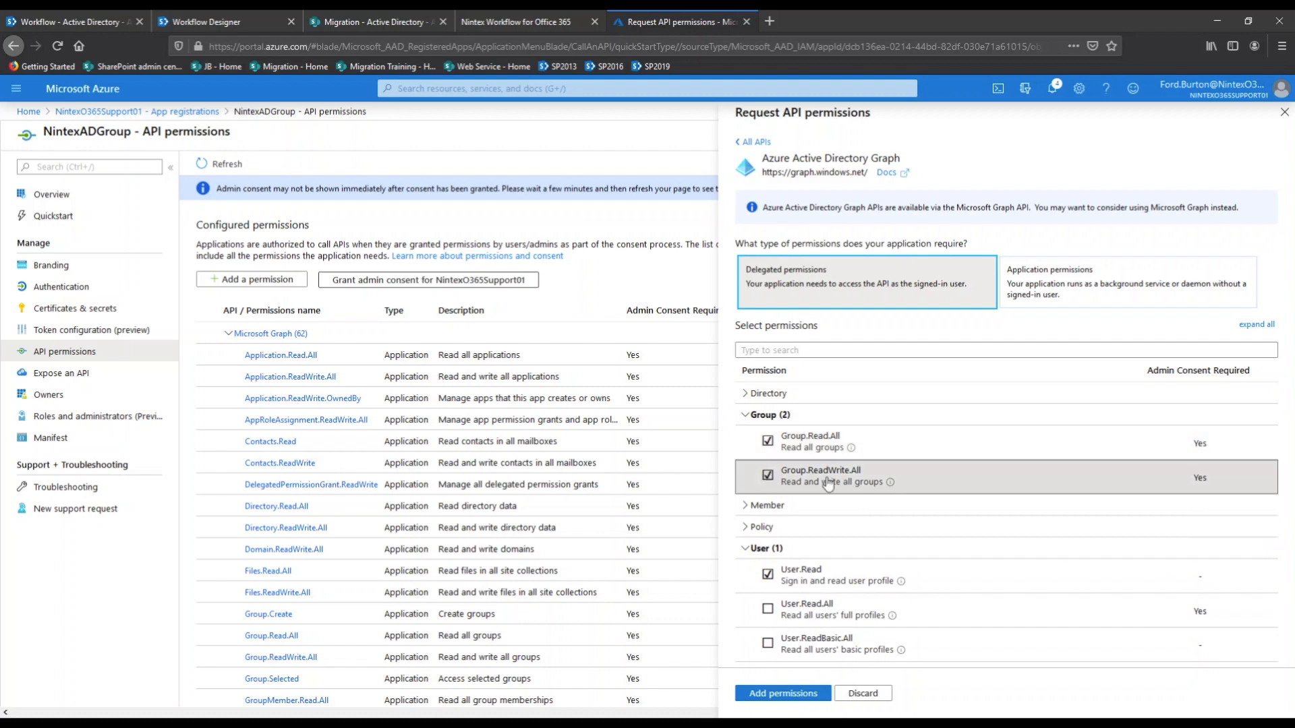
click(786, 694)
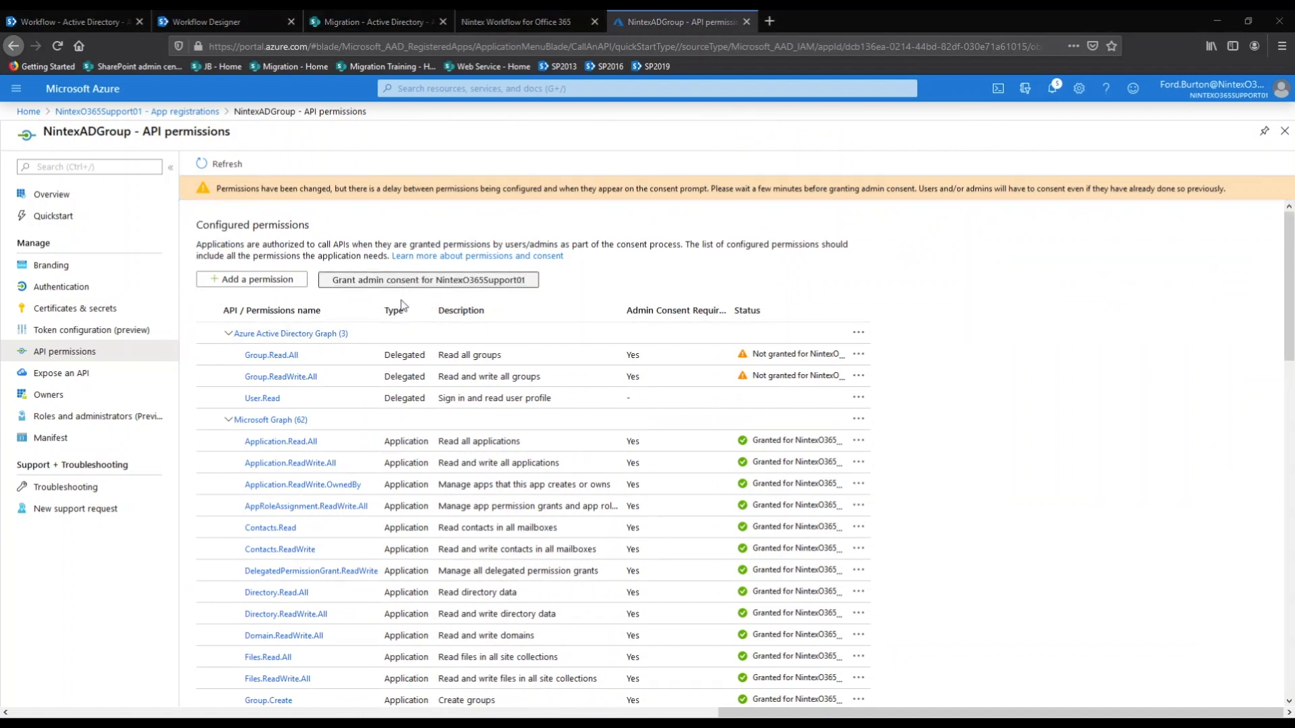
- Grant admin consent for NintexO365Support01 with the global administrator account, accept the requested permissions, and check the consent status of the configured permissions
drag(2, 21, 802, 218)
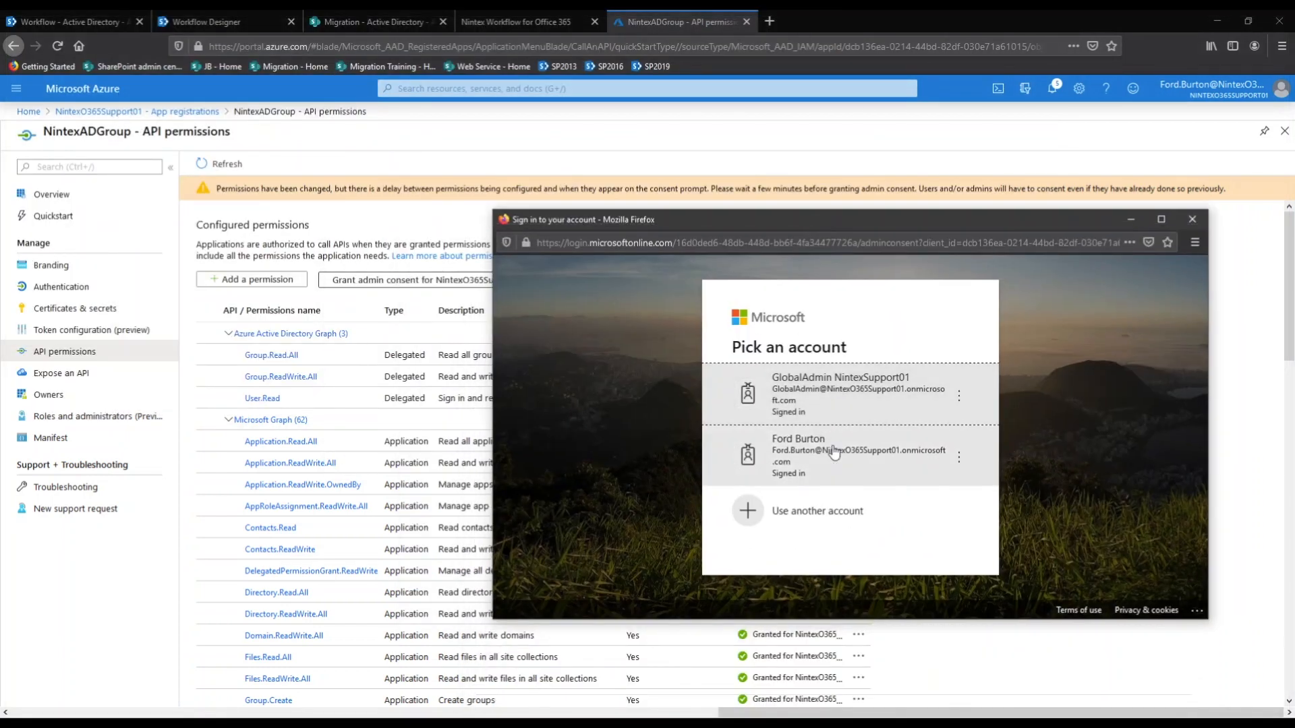
click(831, 389)
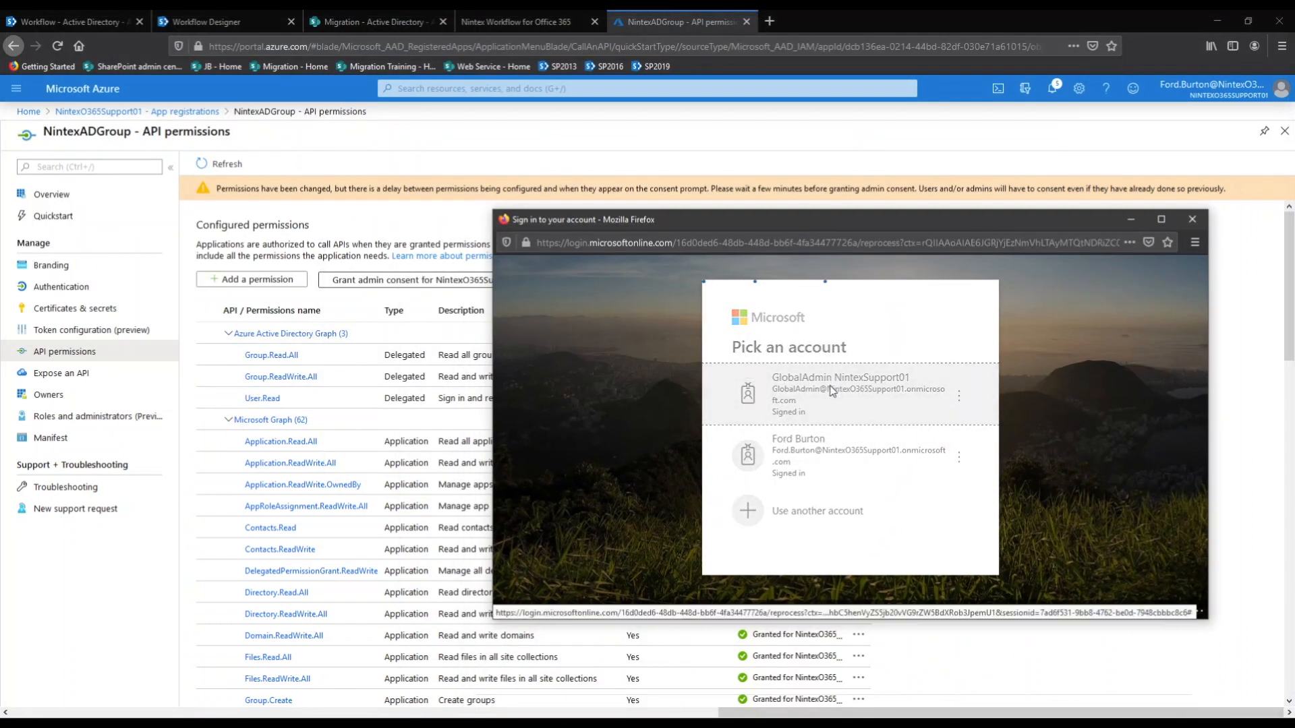
scroll(876, 485, down, 15)
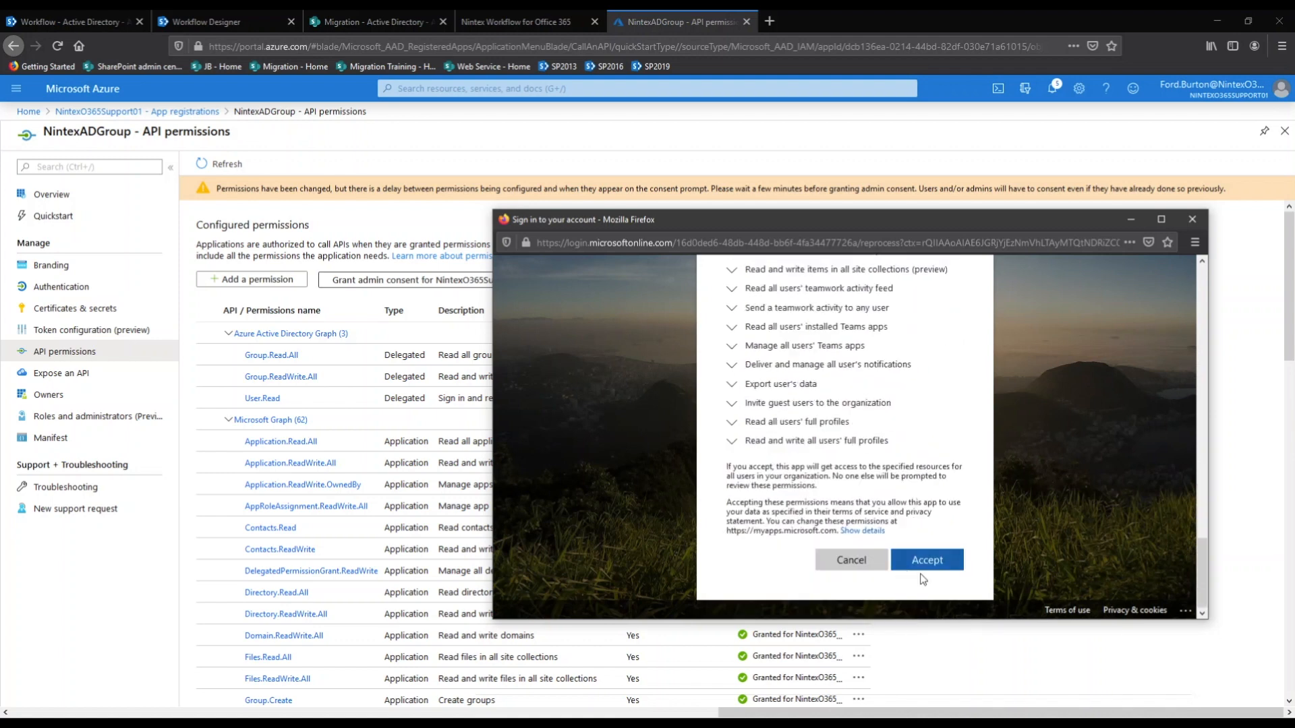
click(927, 563)
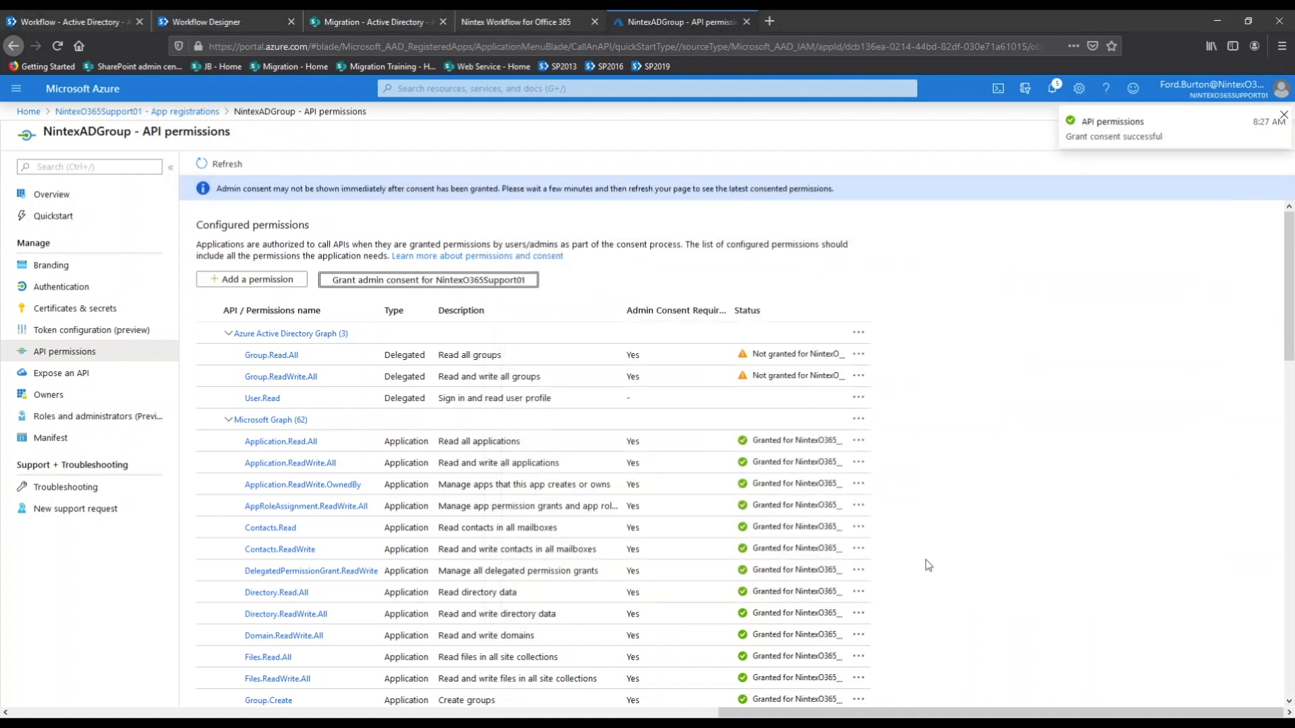
scroll(741, 352, down, 10)
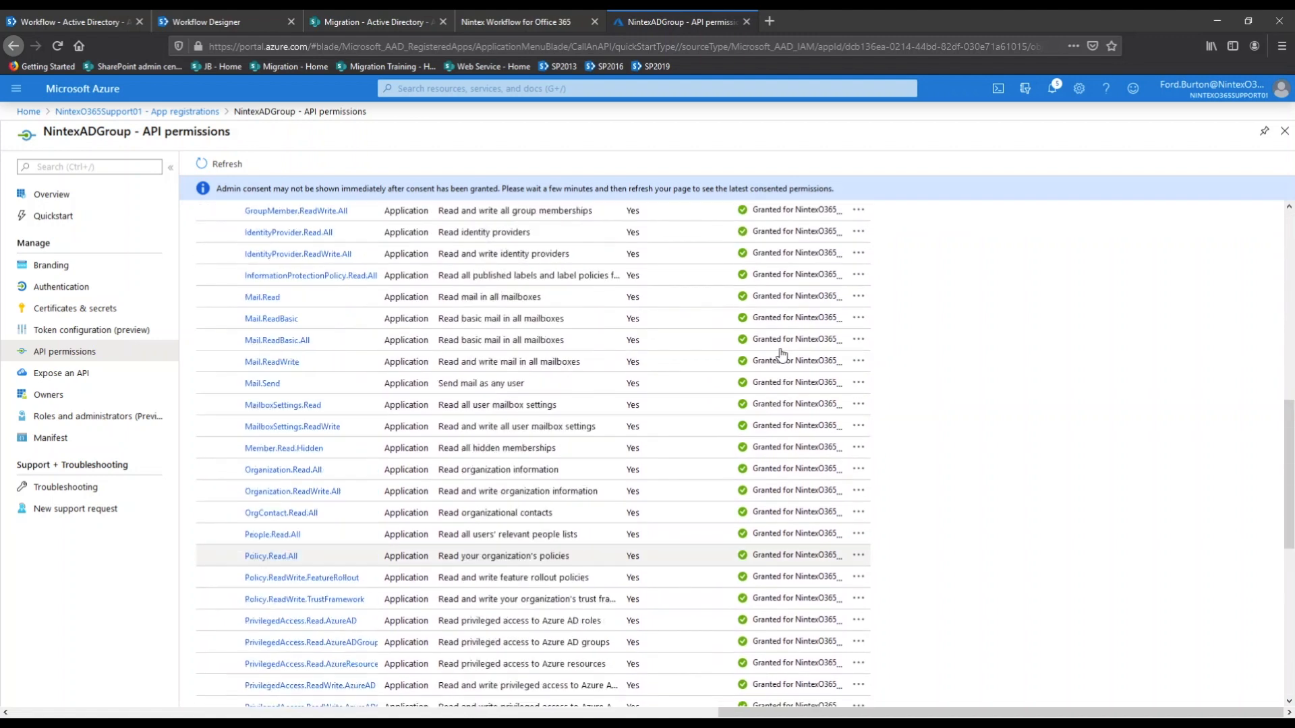
scroll(780, 353, up, 12)
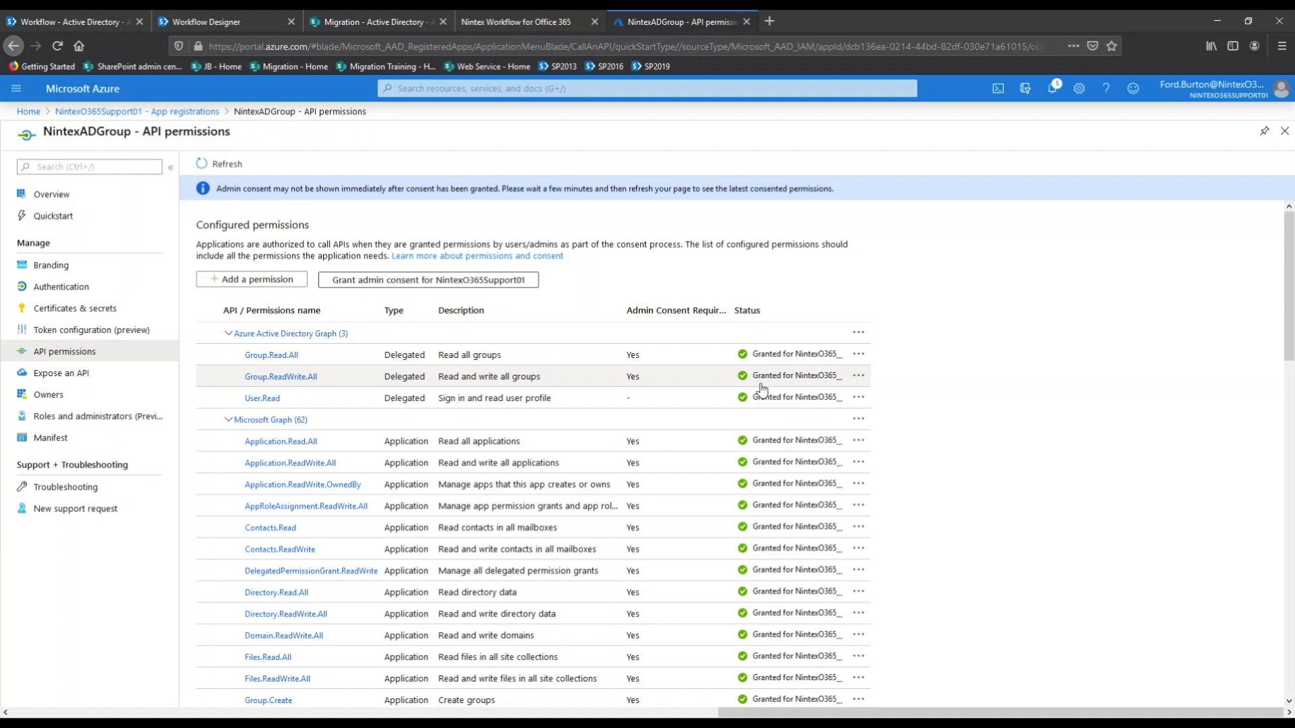
- Switch to the Nintex workflow designer and compare the Set App Properties values for tenant ID, app ID and app secret with the Notepad notes
click(552, 22)
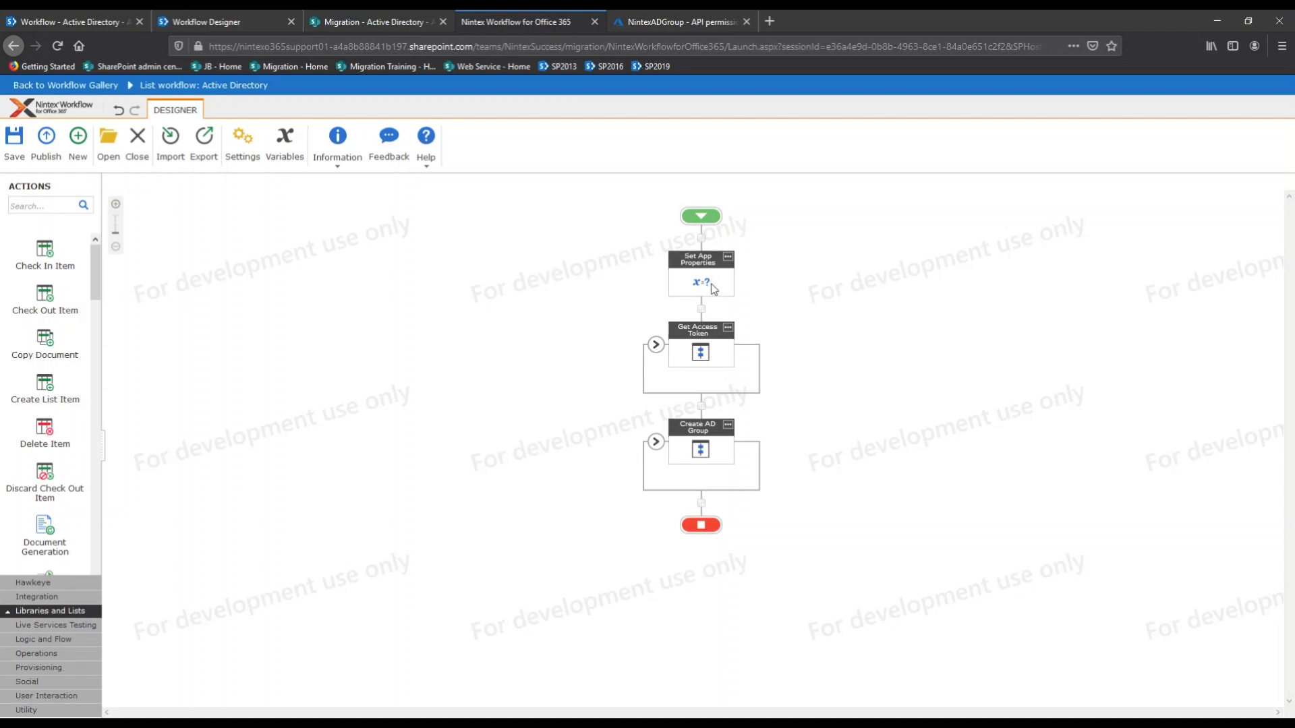
click(701, 308)
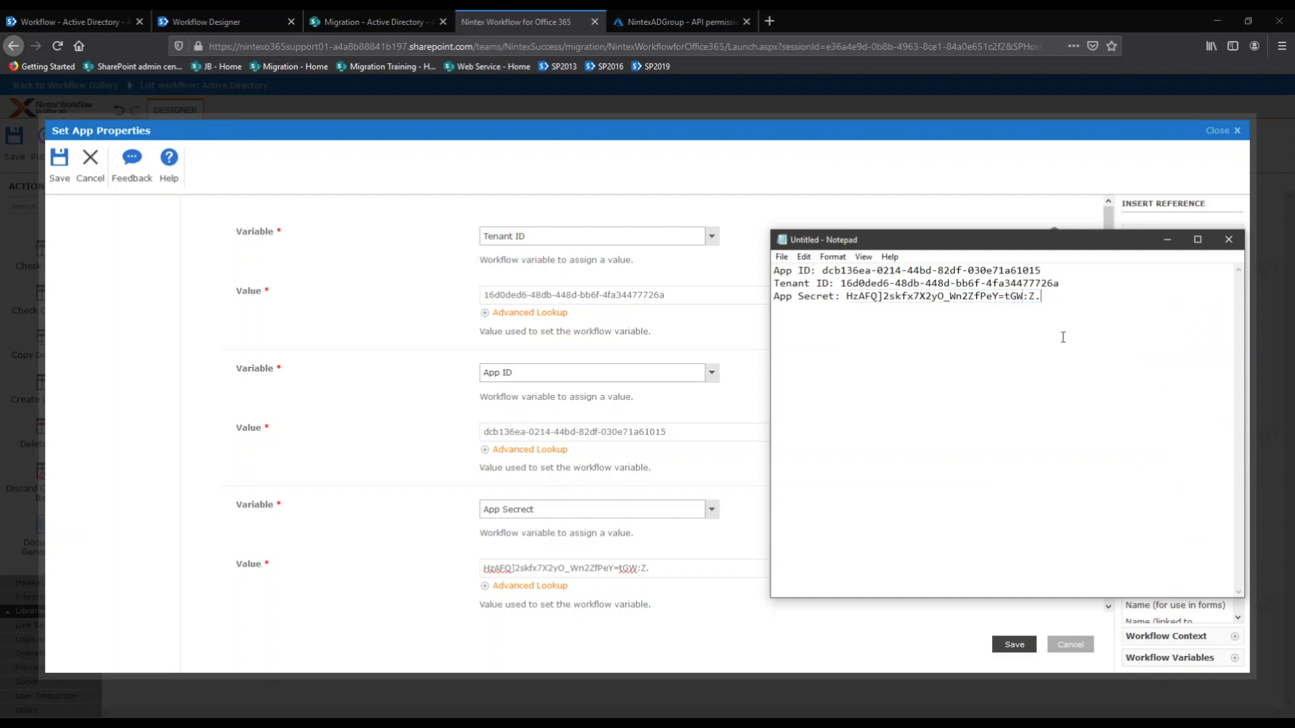
click(1167, 239)
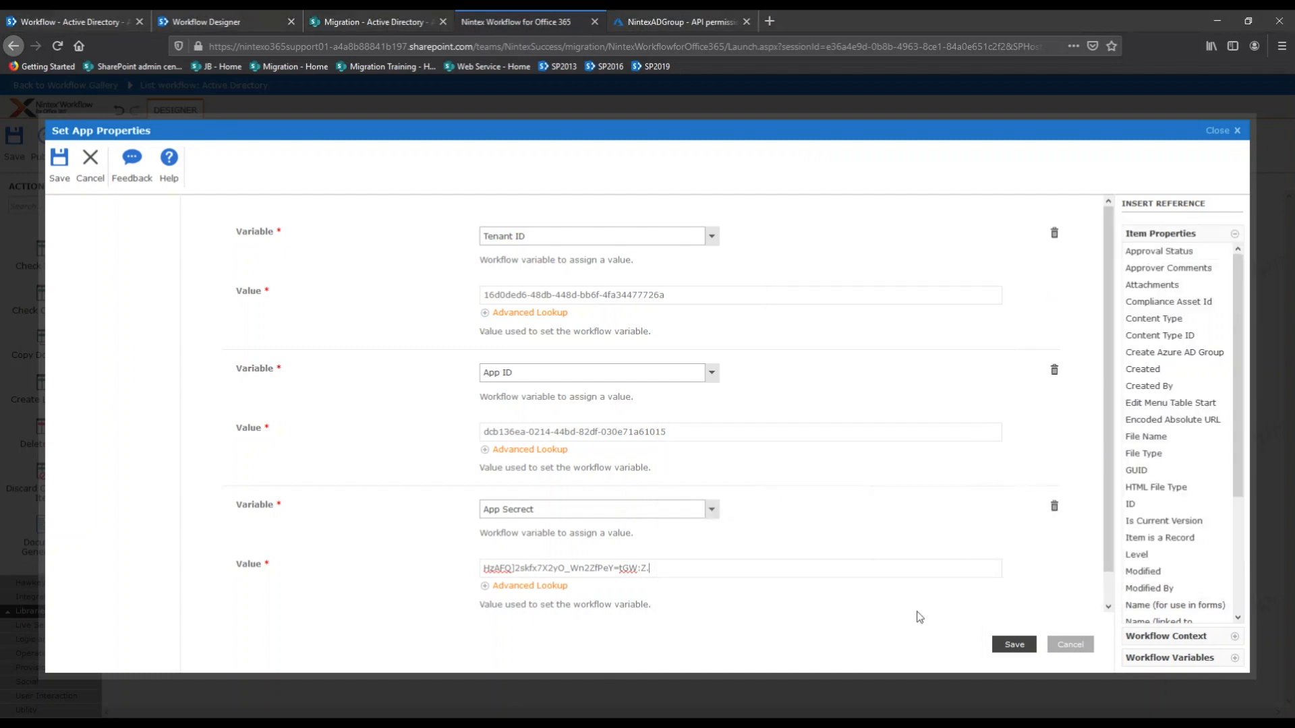
click(1071, 646)
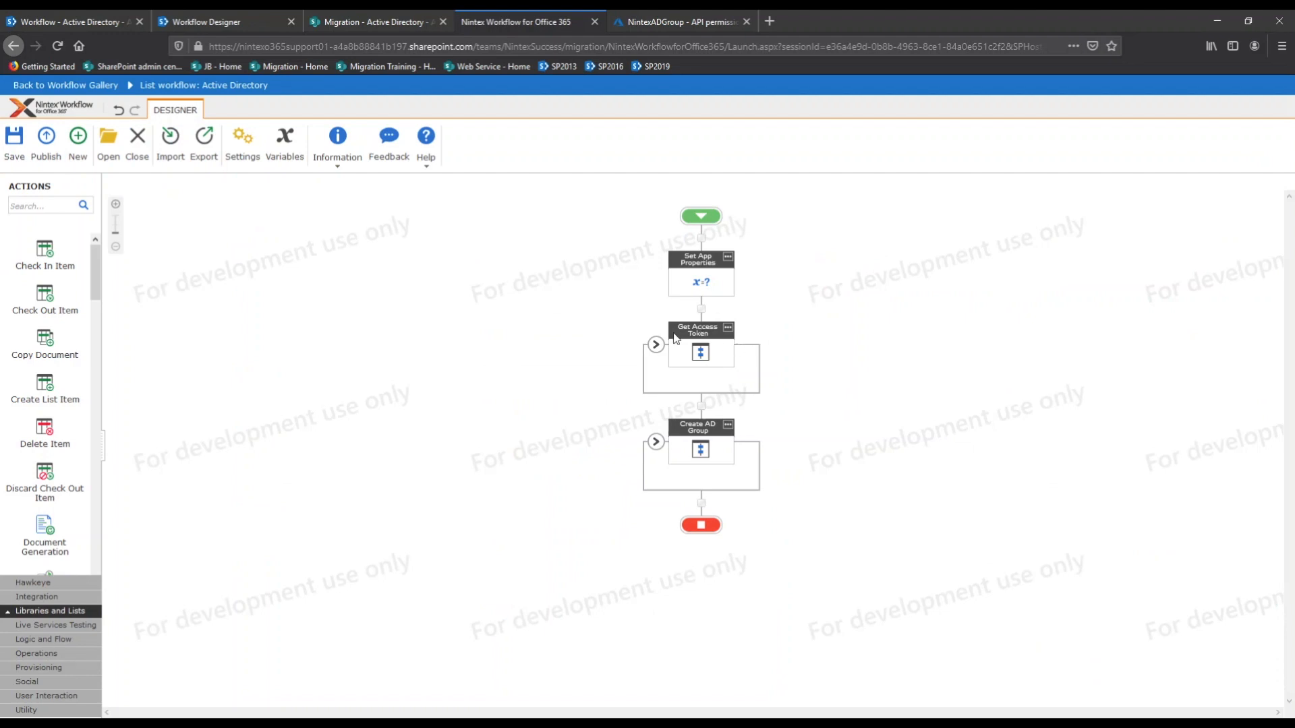
- Expand the Get Access Token action set and examine the URL, content type and body of the Web Request for Bearer Token action
click(656, 345)
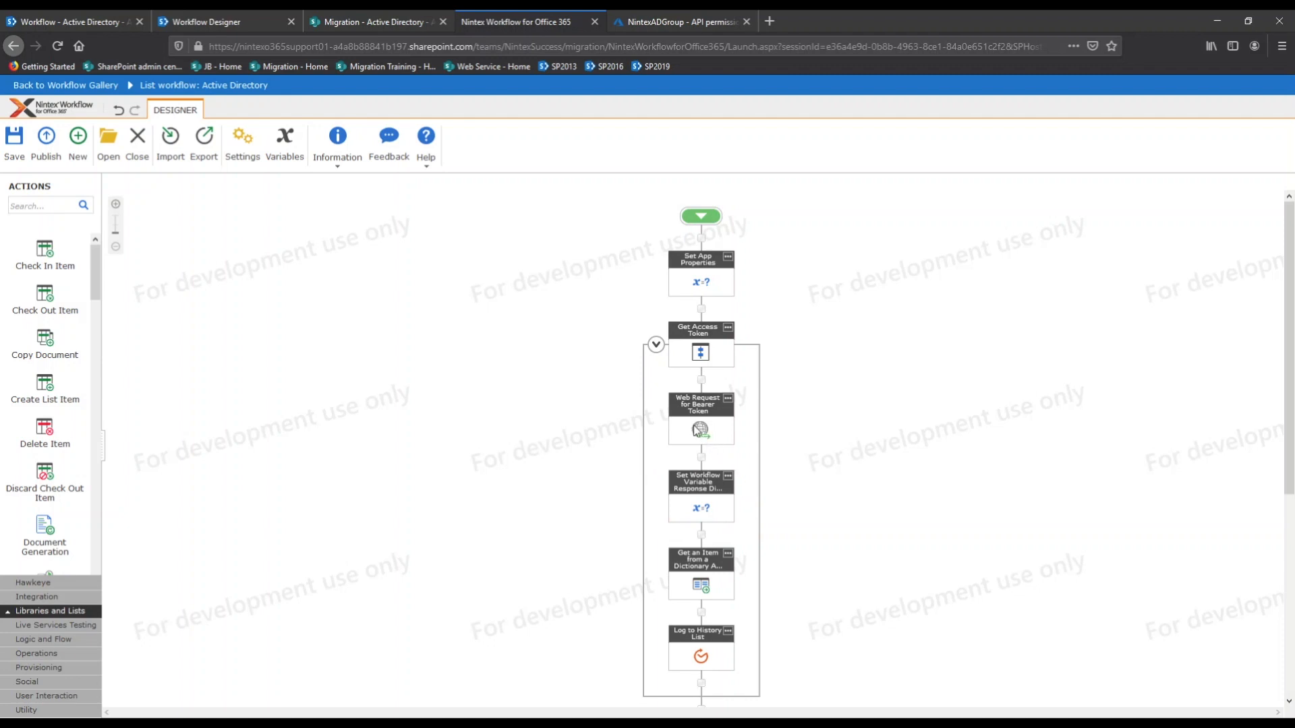
double_click(693, 430)
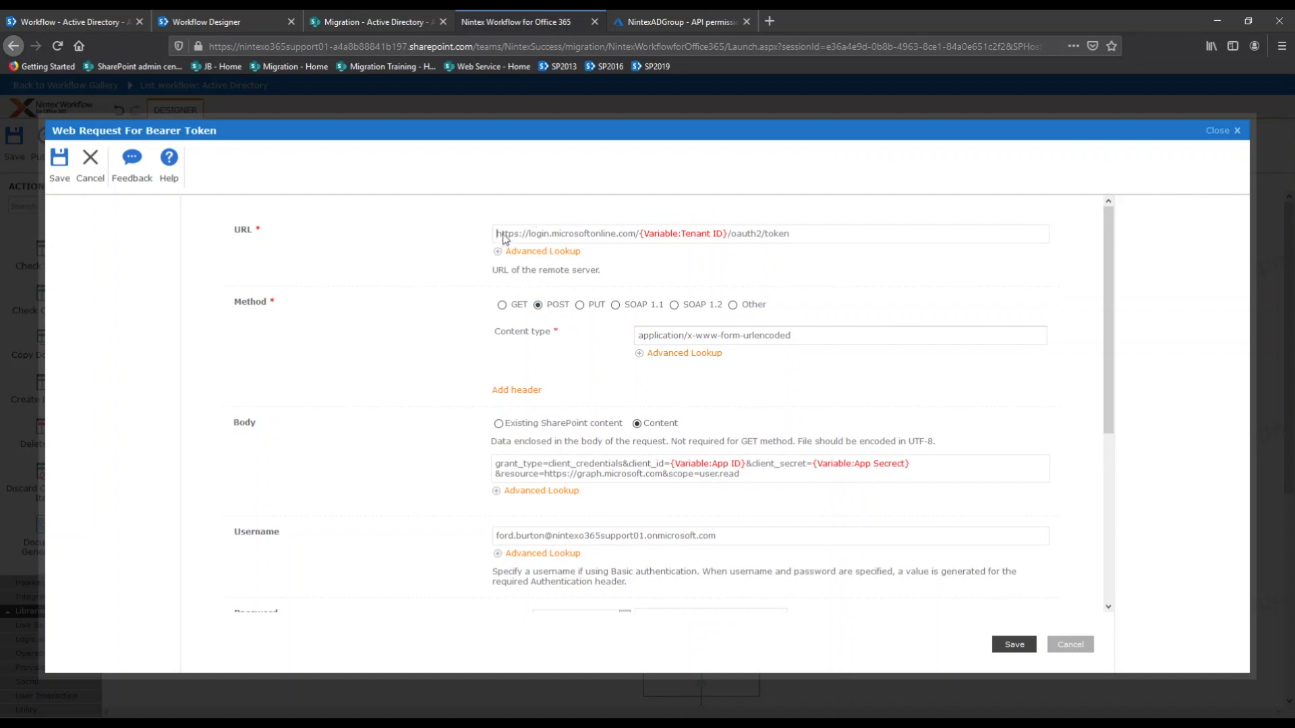
drag(497, 235, 617, 235)
click(570, 235)
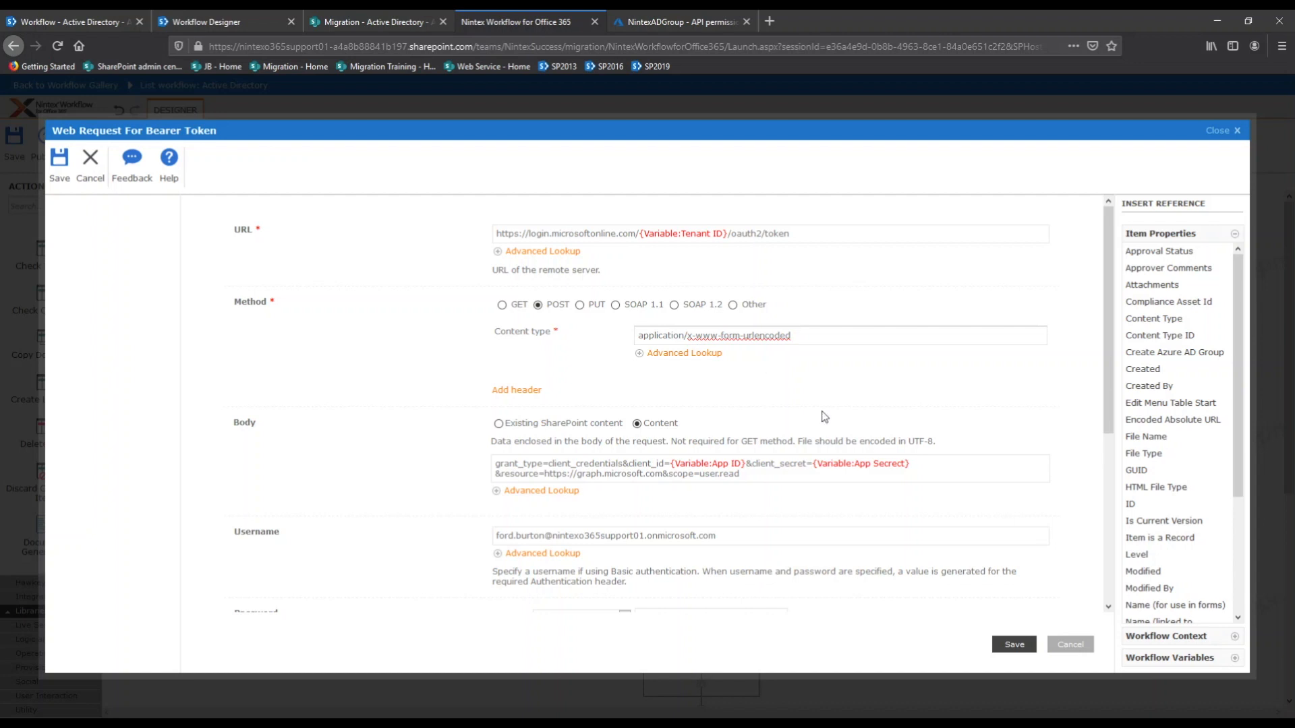
scroll(553, 443, down, 3)
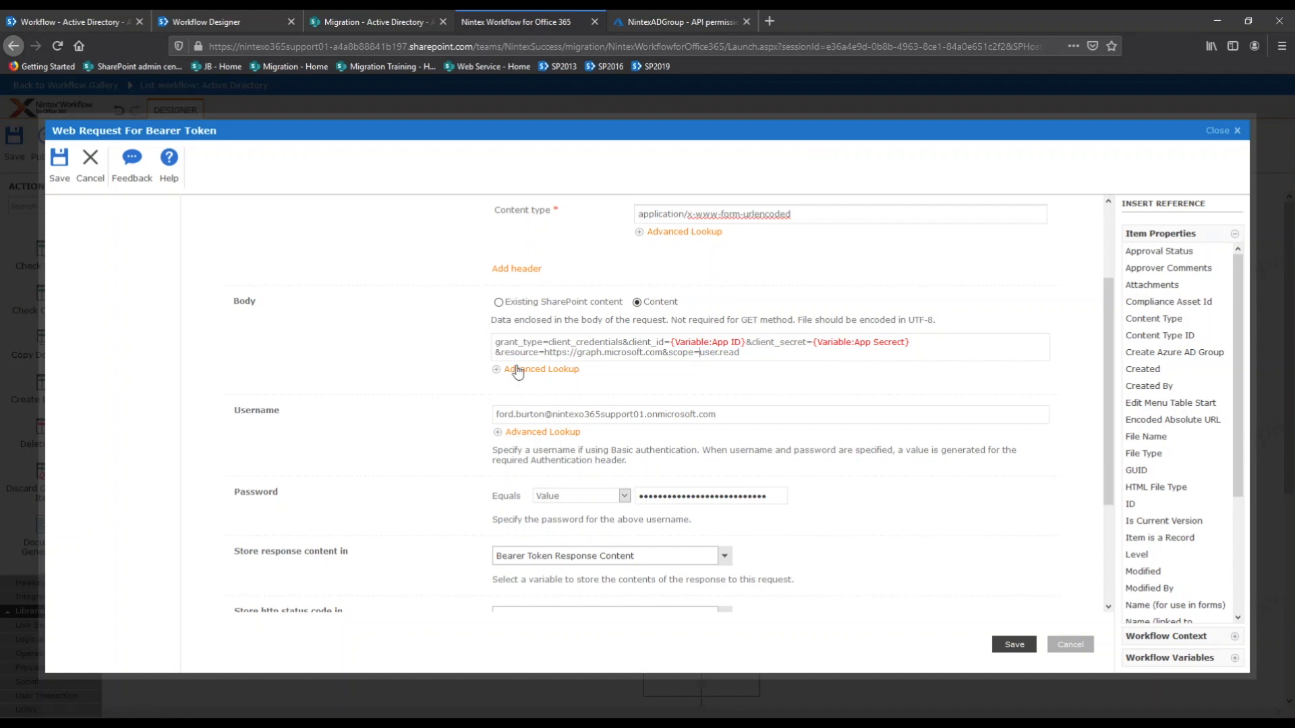
drag(503, 356, 538, 357)
click(601, 354)
drag(545, 355, 668, 359)
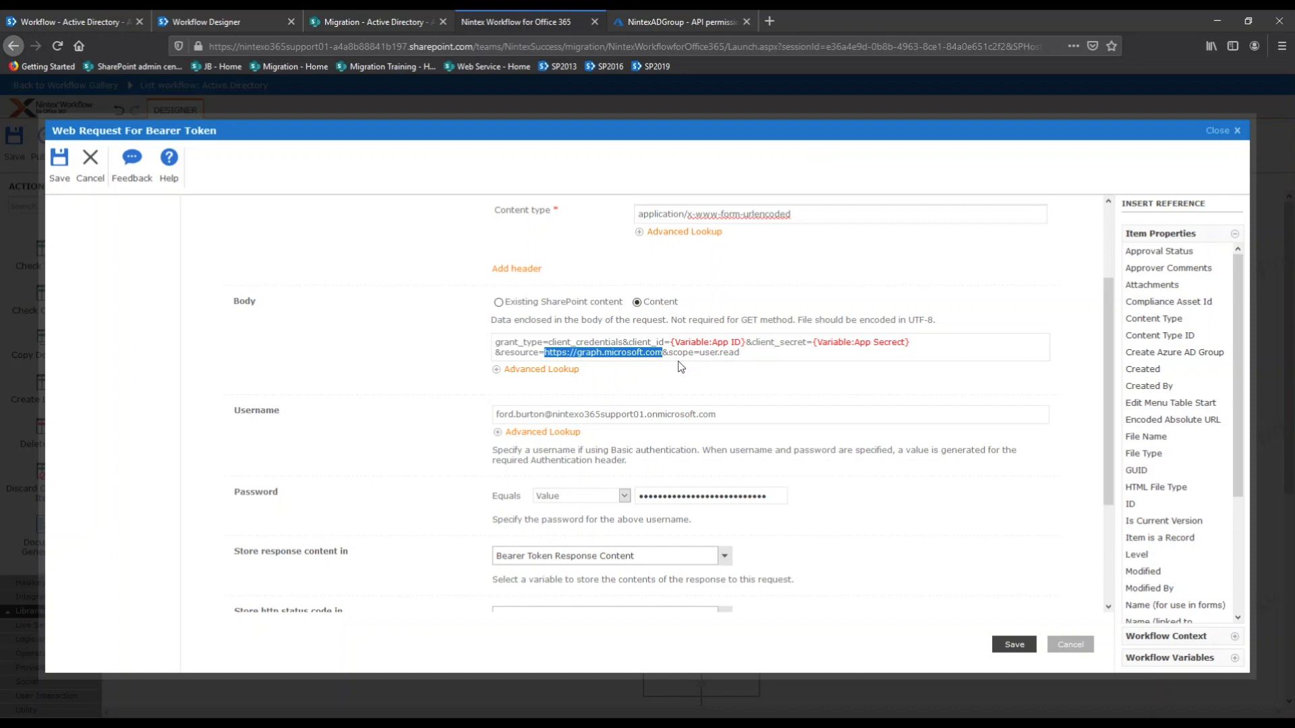
drag(672, 354, 745, 362)
click(745, 362)
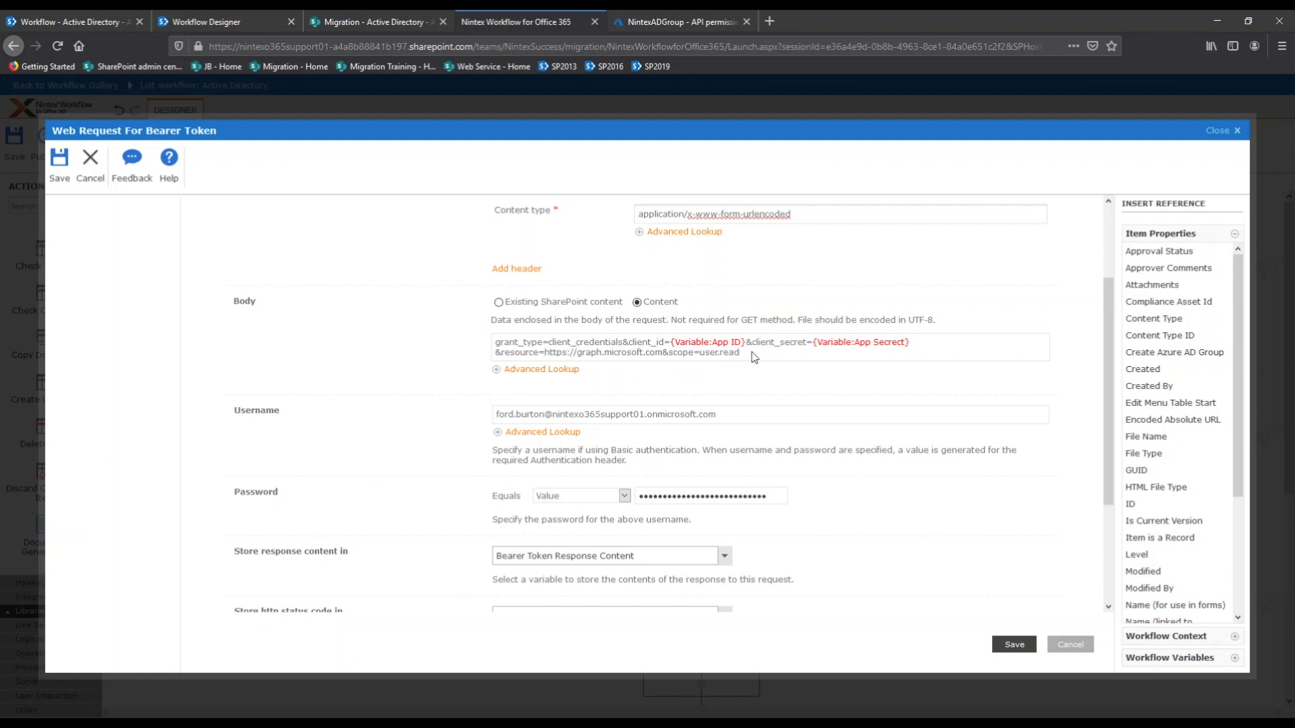
- Review the web request's username and the variables storing its response content and HTTP status code, and close it without saving
drag(499, 416, 715, 421)
scroll(708, 411, down, 3)
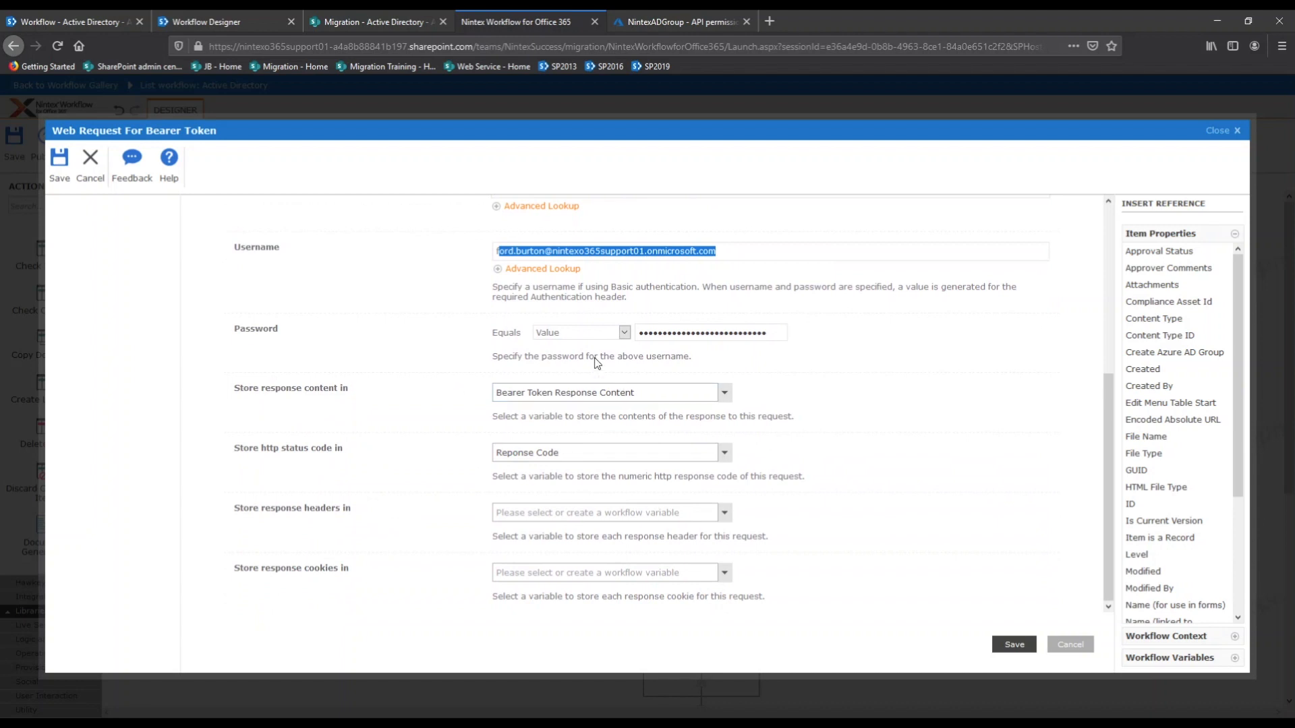
click(724, 393)
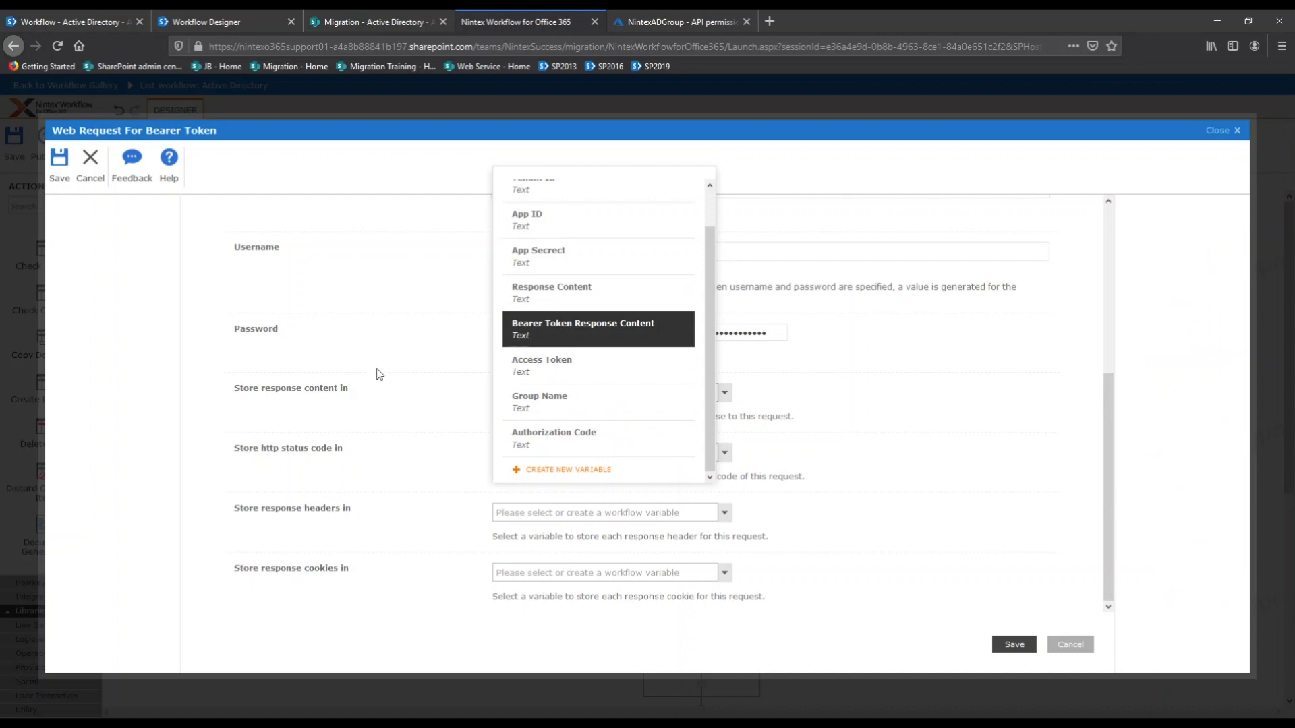
click(377, 373)
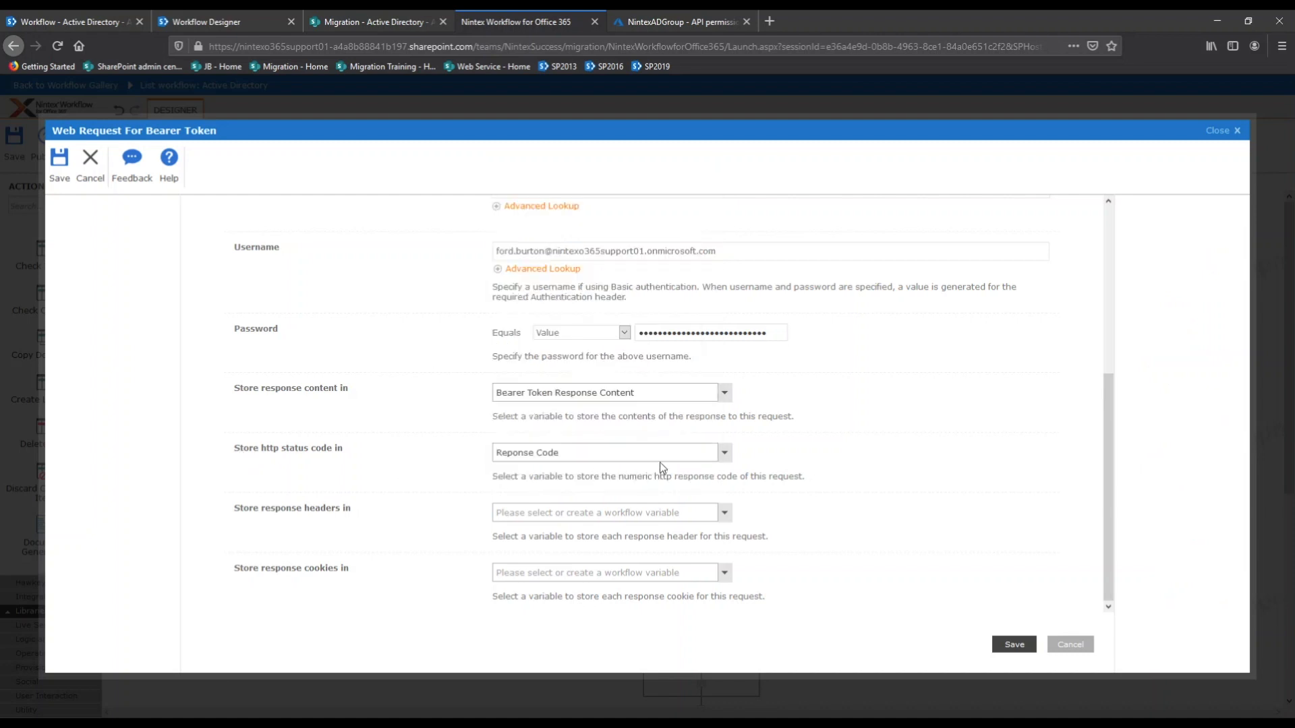
click(724, 454)
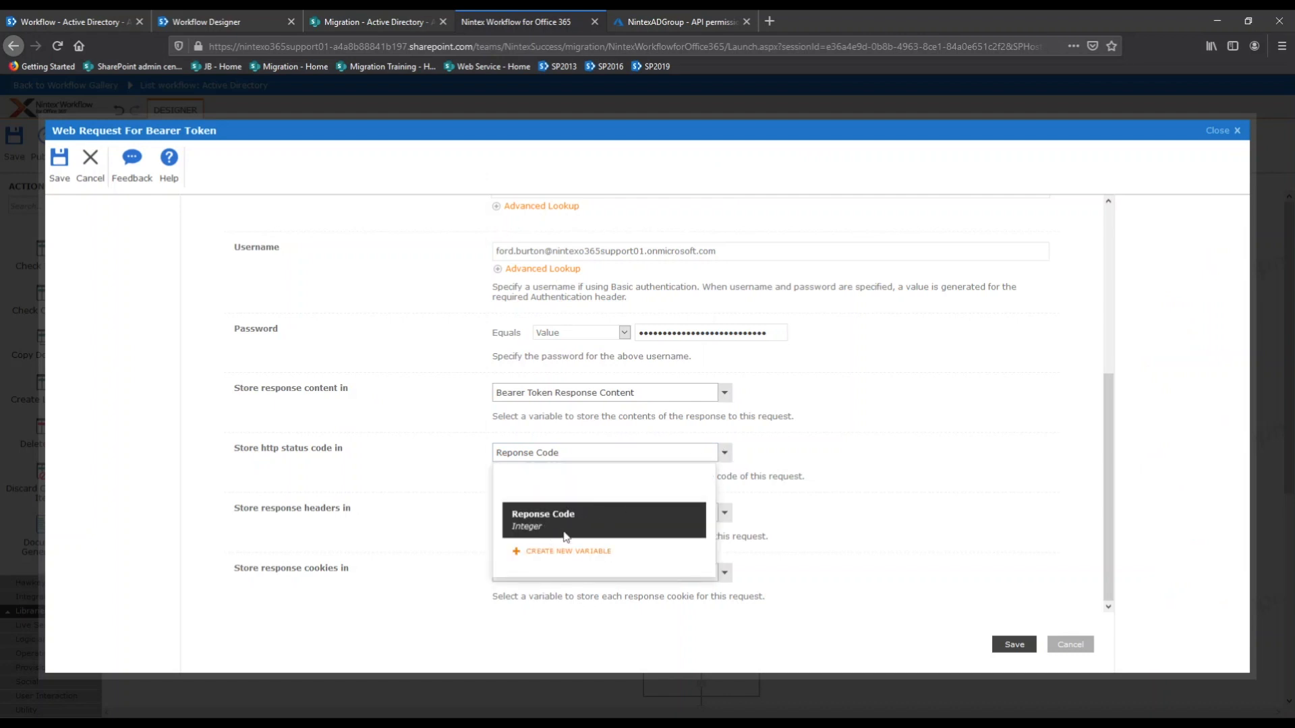
click(990, 532)
click(1075, 649)
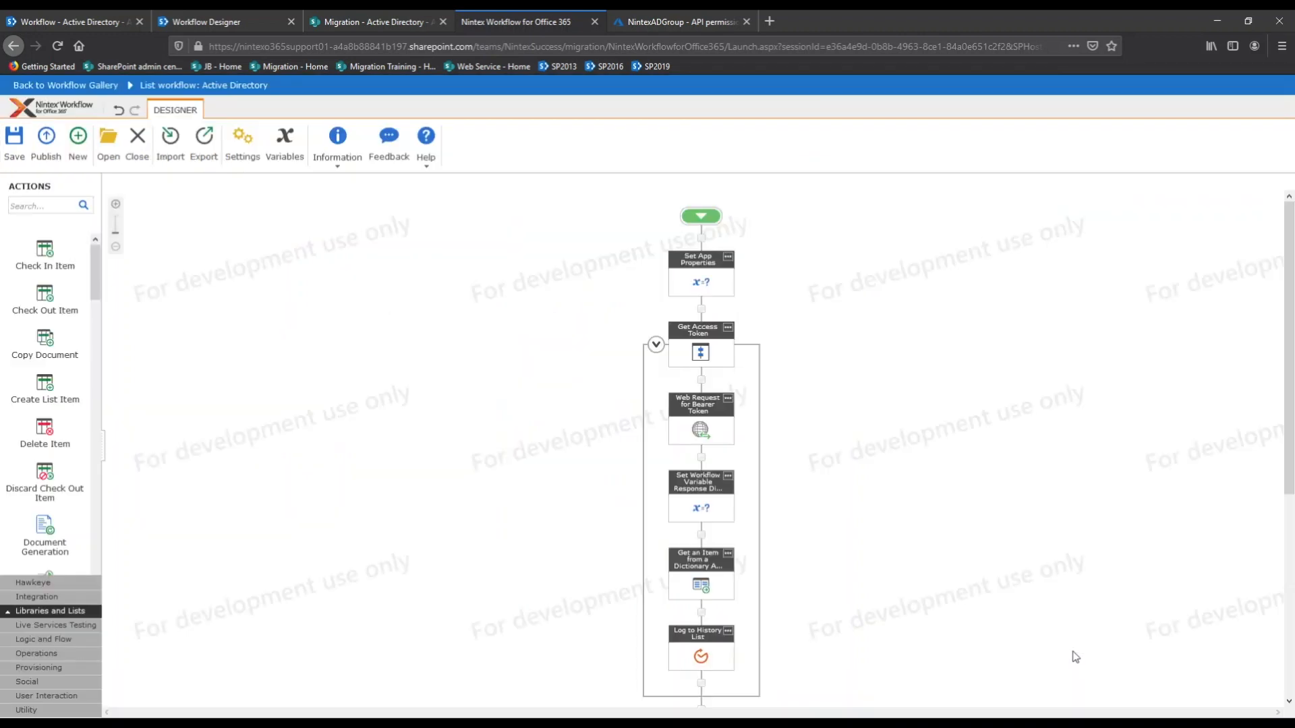
- Examine which variable and value the Set Workflow Variable Response Dictionary action uses, and close it without saving
scroll(845, 474, down, 2)
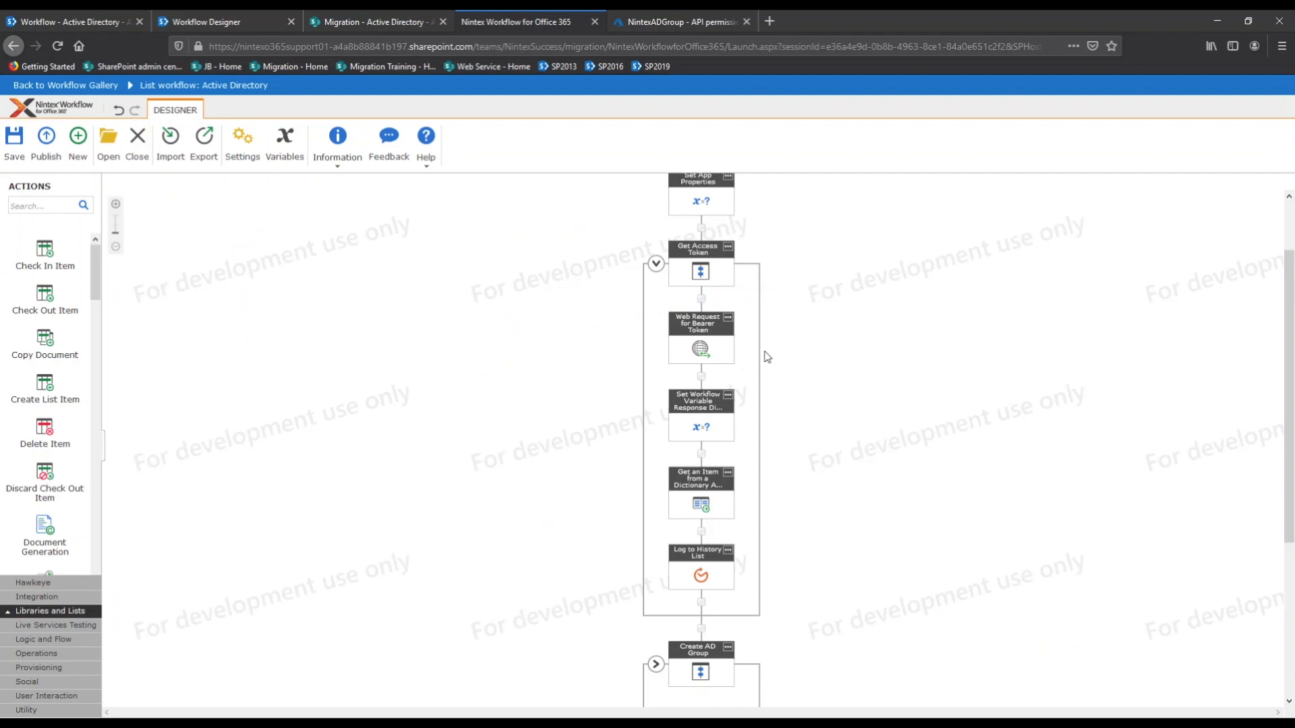
double_click(708, 432)
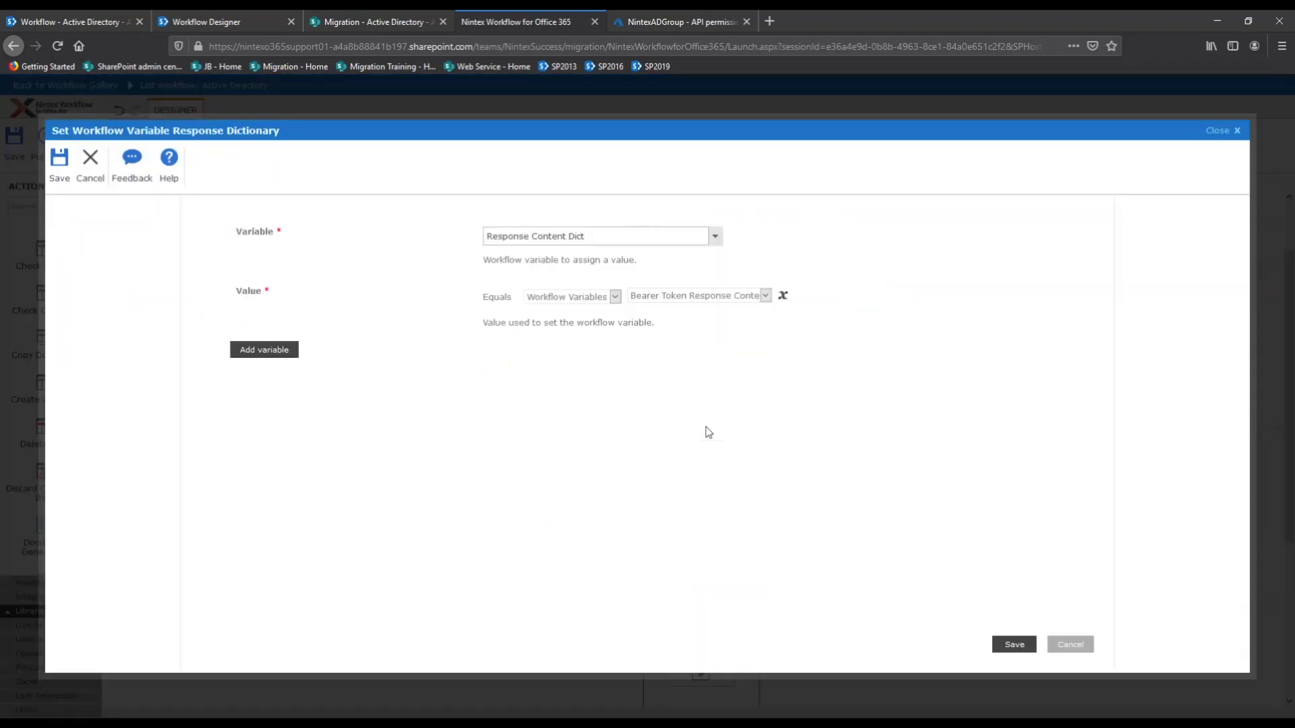
click(714, 238)
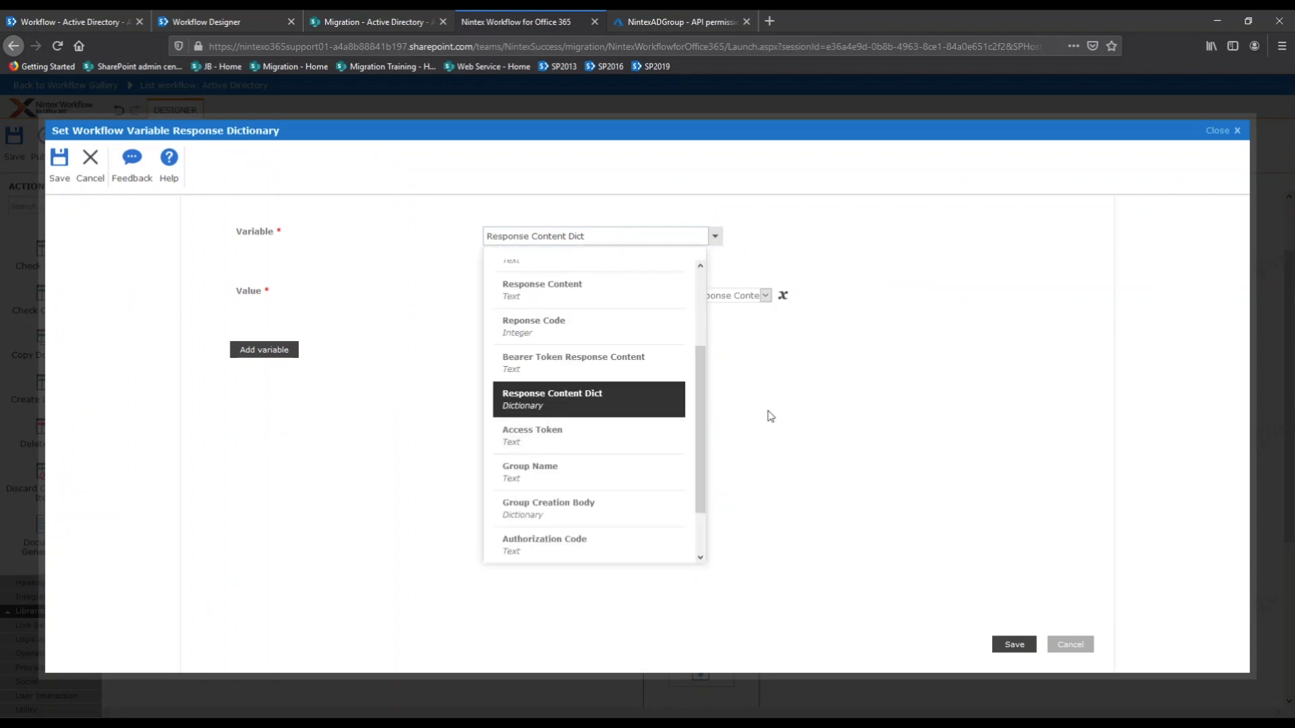
click(815, 419)
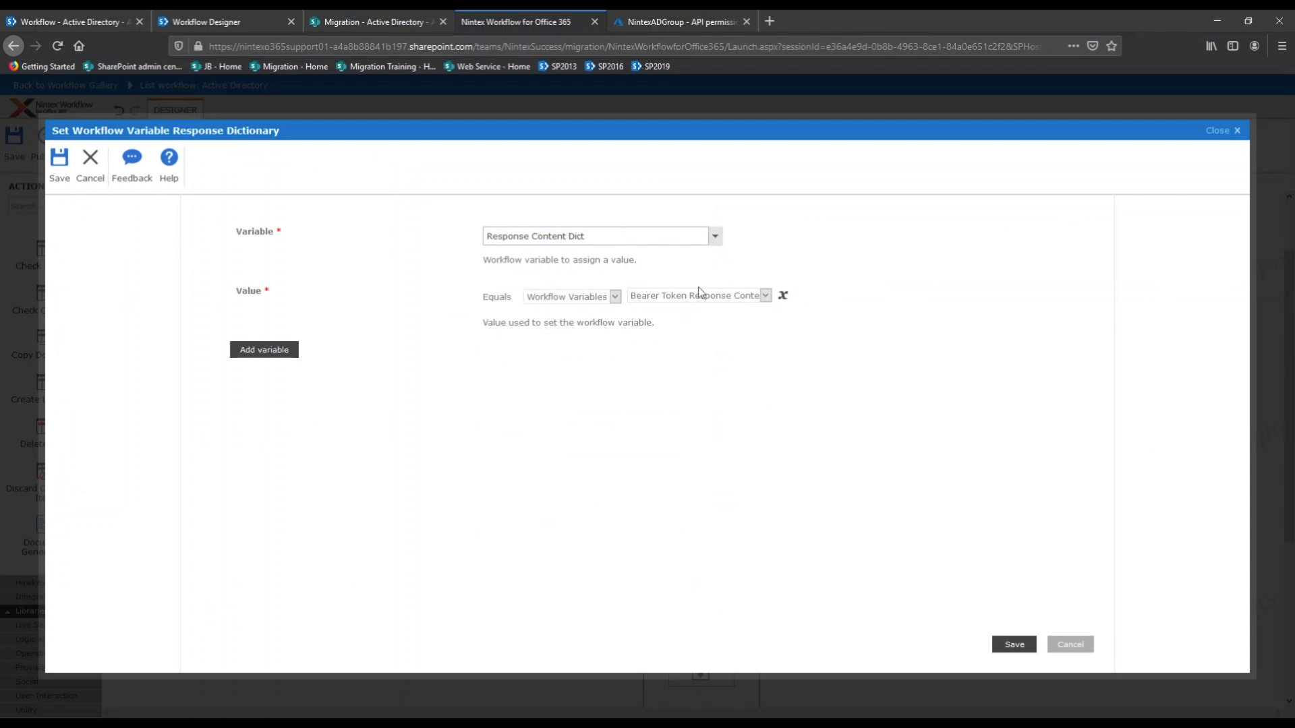
click(1070, 644)
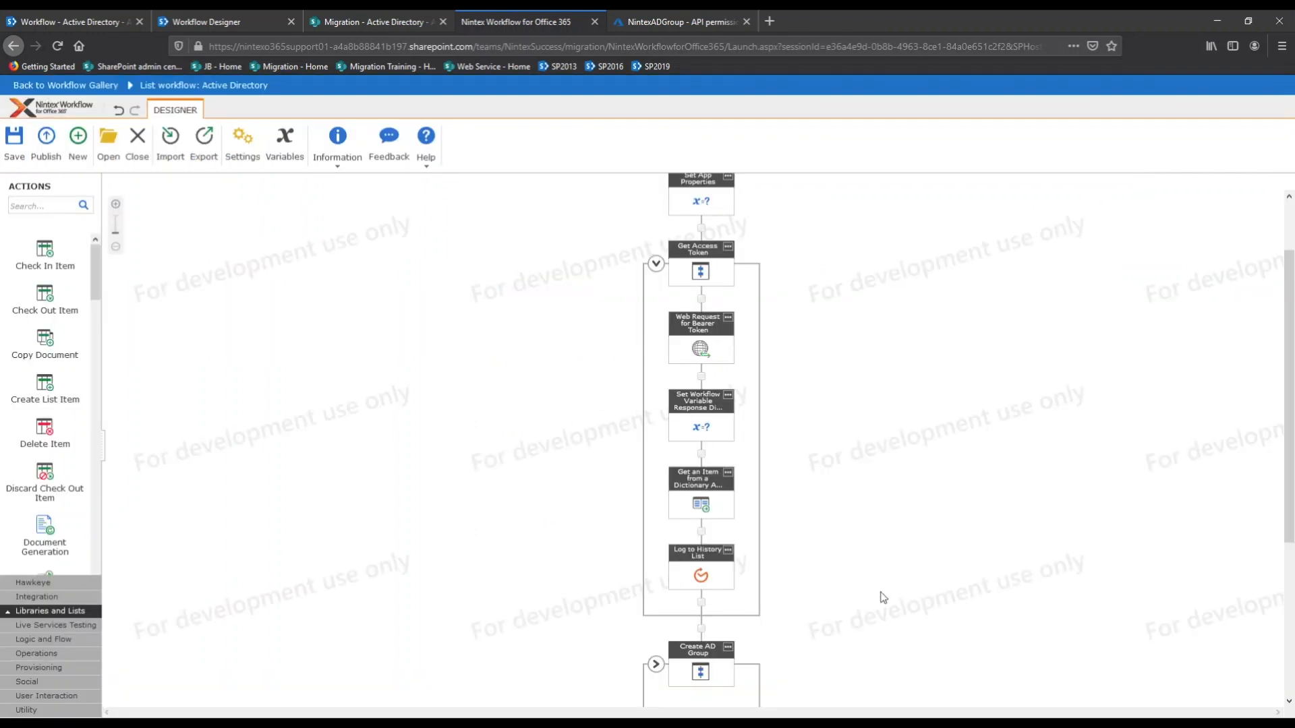
- Examine the dictionary, item name and output variable of the Get an Item from a Dictionary Access Token action, and close it without saving
double_click(702, 507)
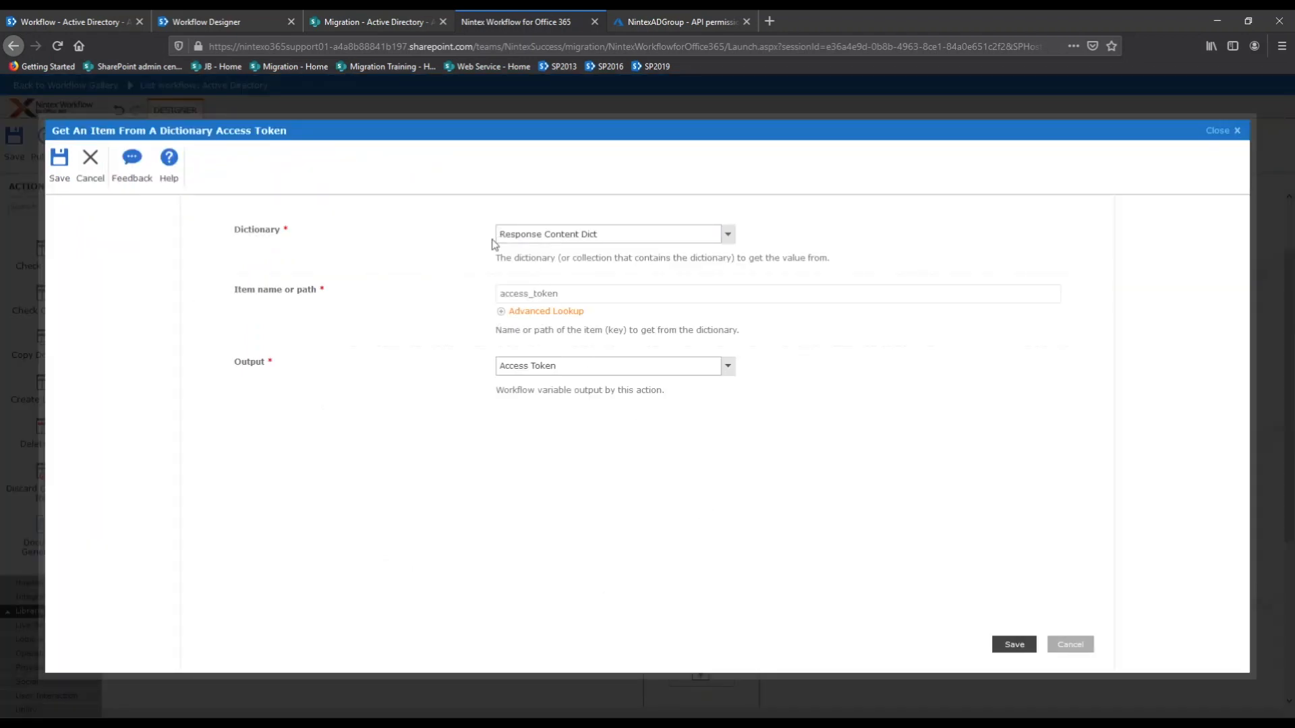
click(727, 234)
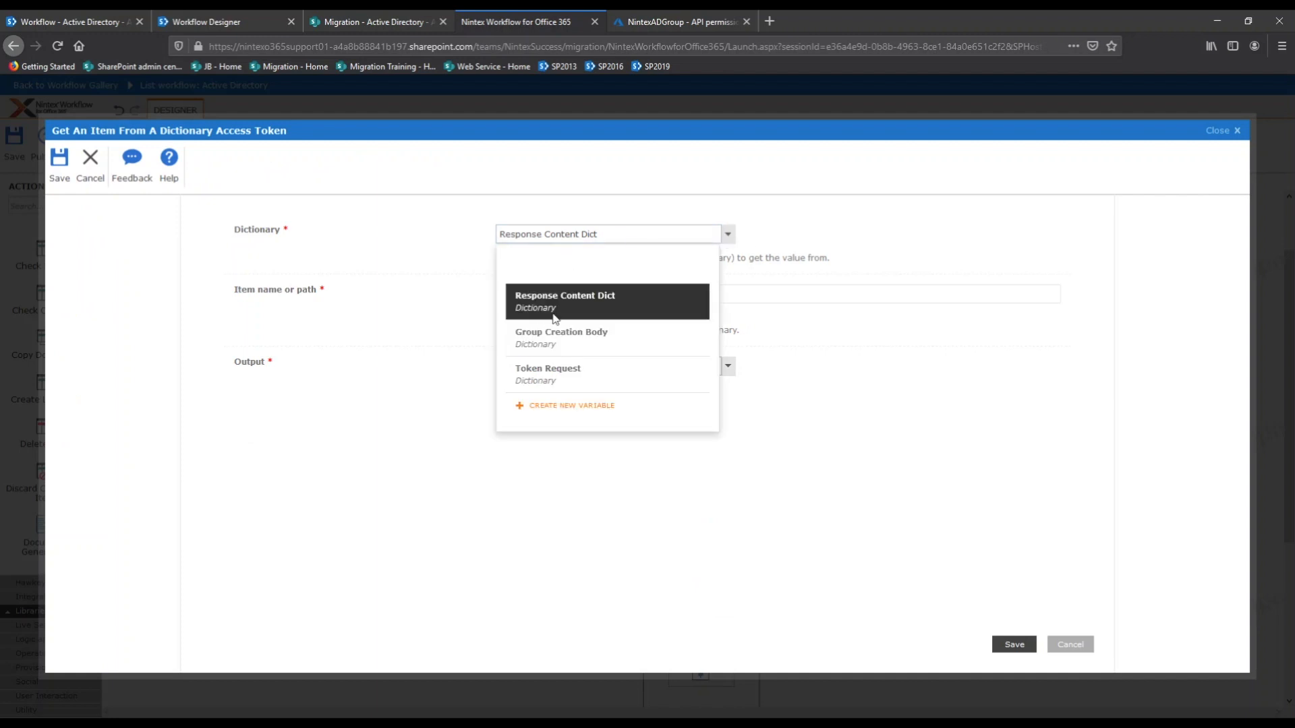
click(925, 498)
drag(498, 294, 563, 297)
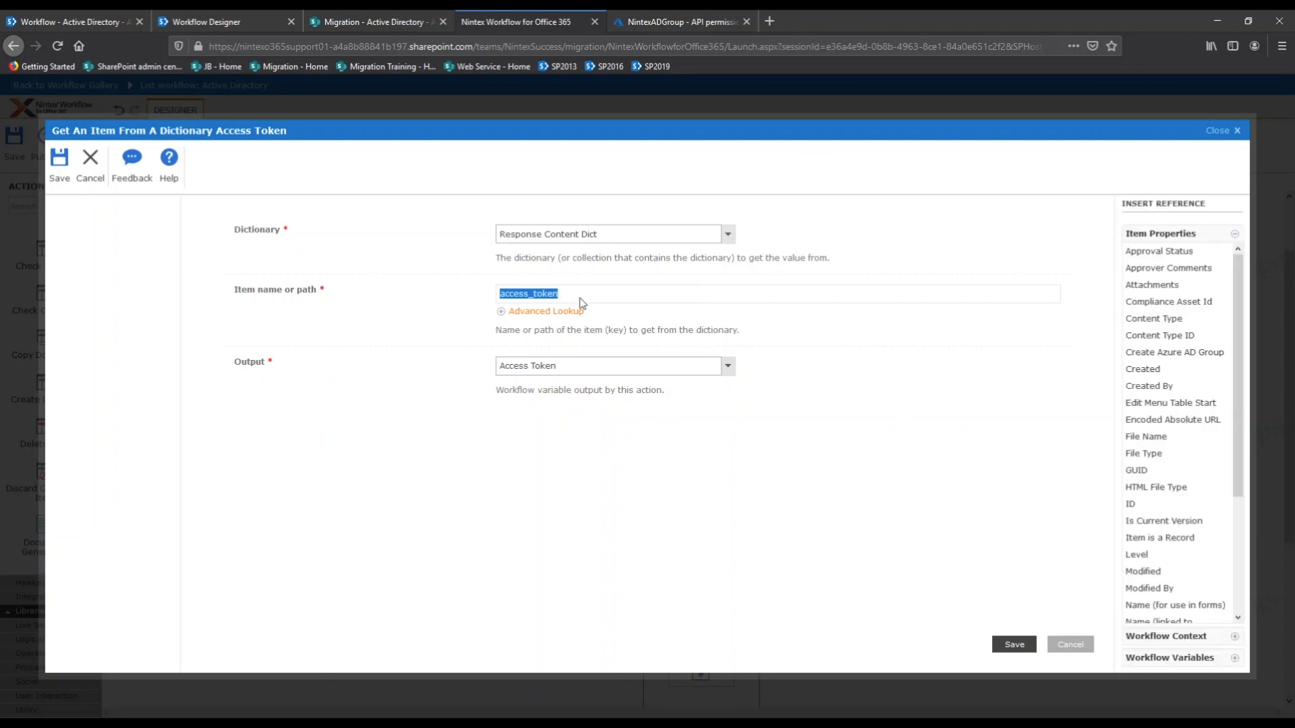
click(867, 437)
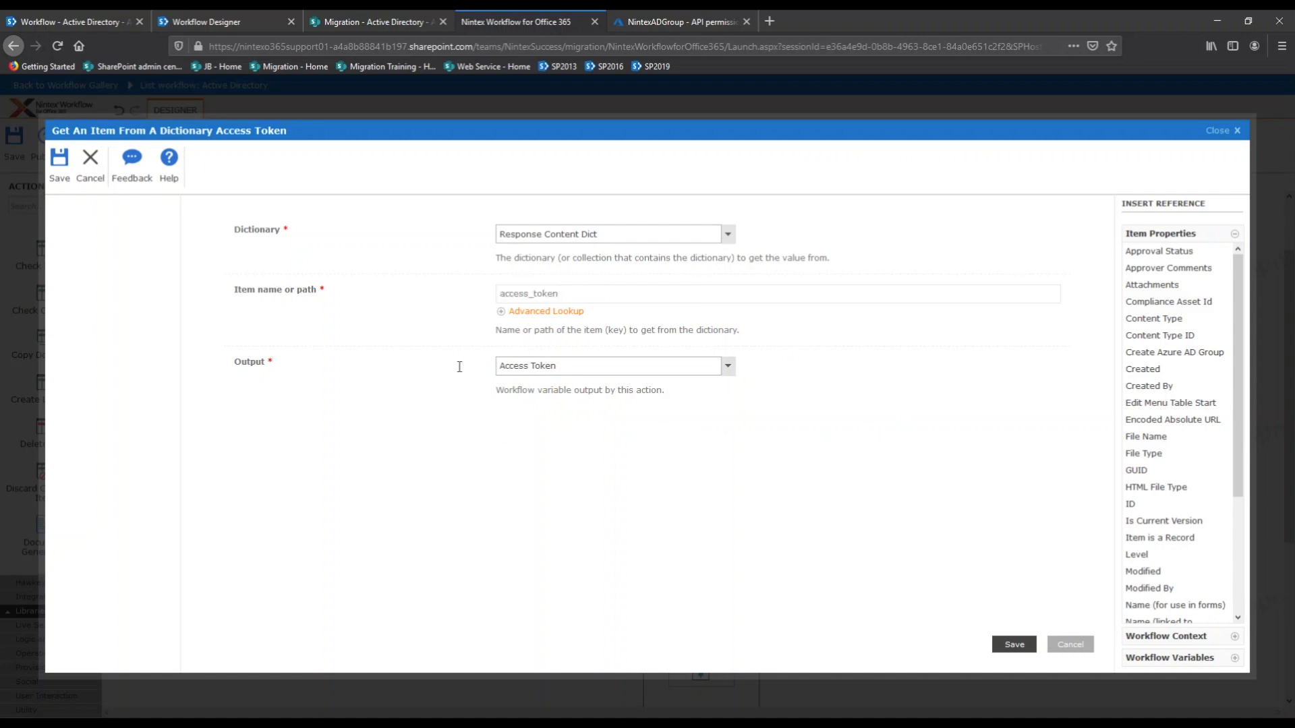
click(578, 367)
scroll(540, 525, down, 3)
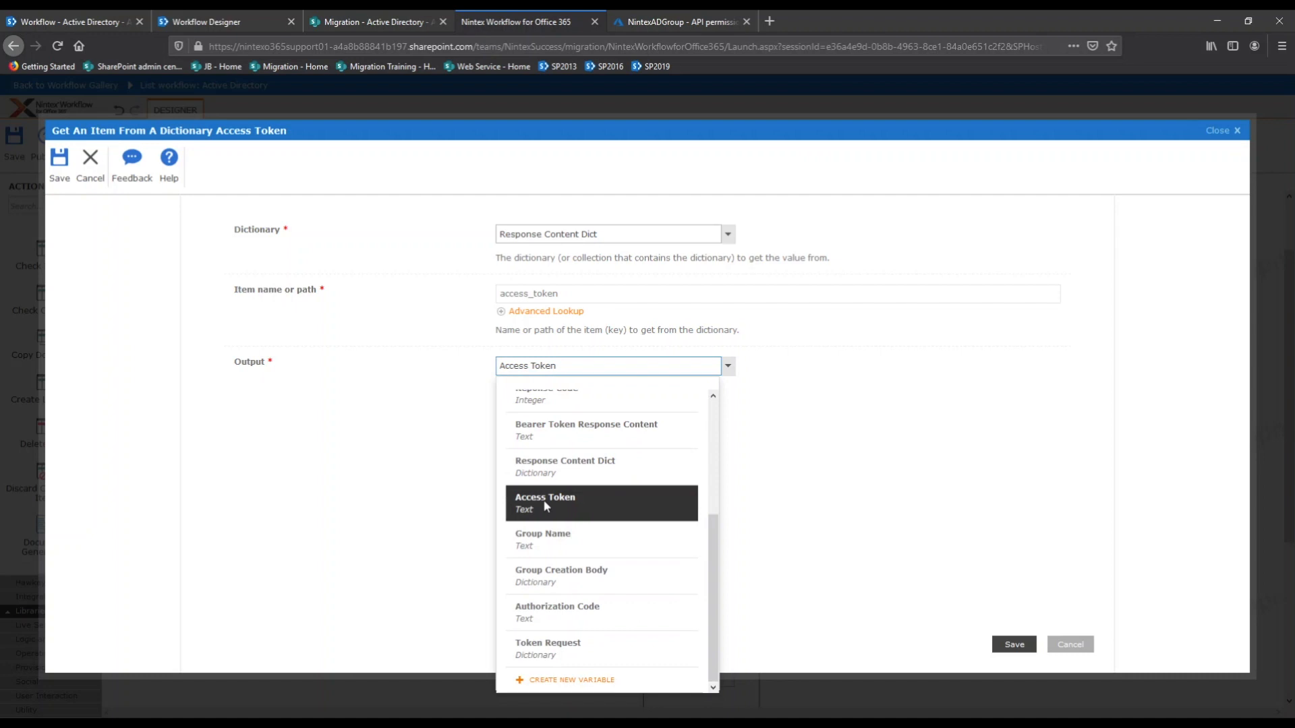
click(903, 491)
click(1073, 646)
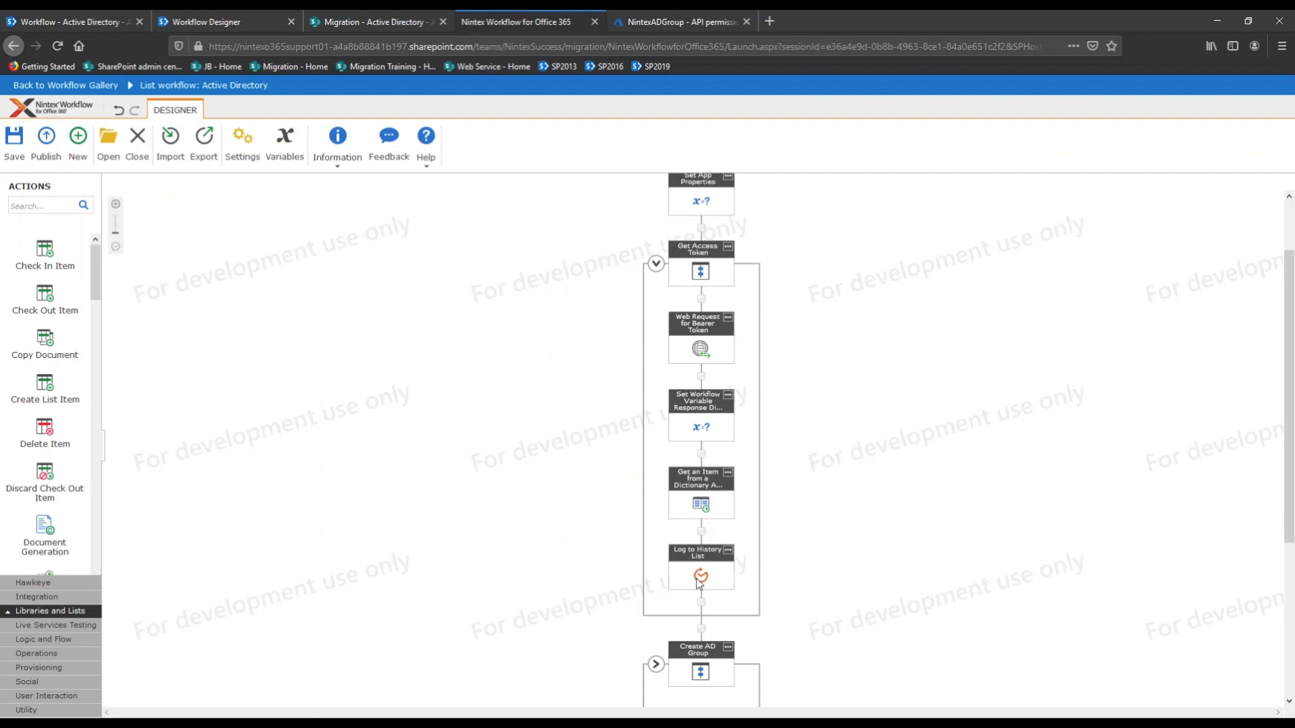
- Check the message of the Log to History List action, close it without saving, and collapse the Get Access Token action set
double_click(700, 580)
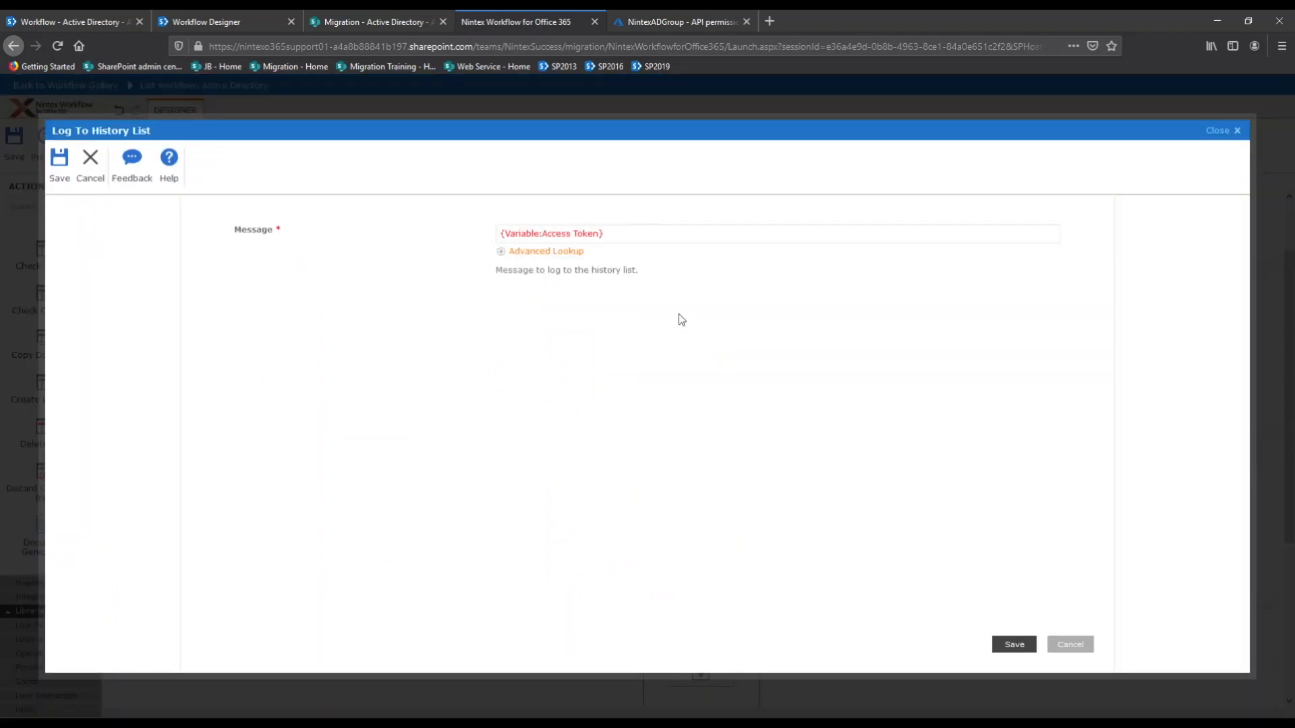
click(1078, 647)
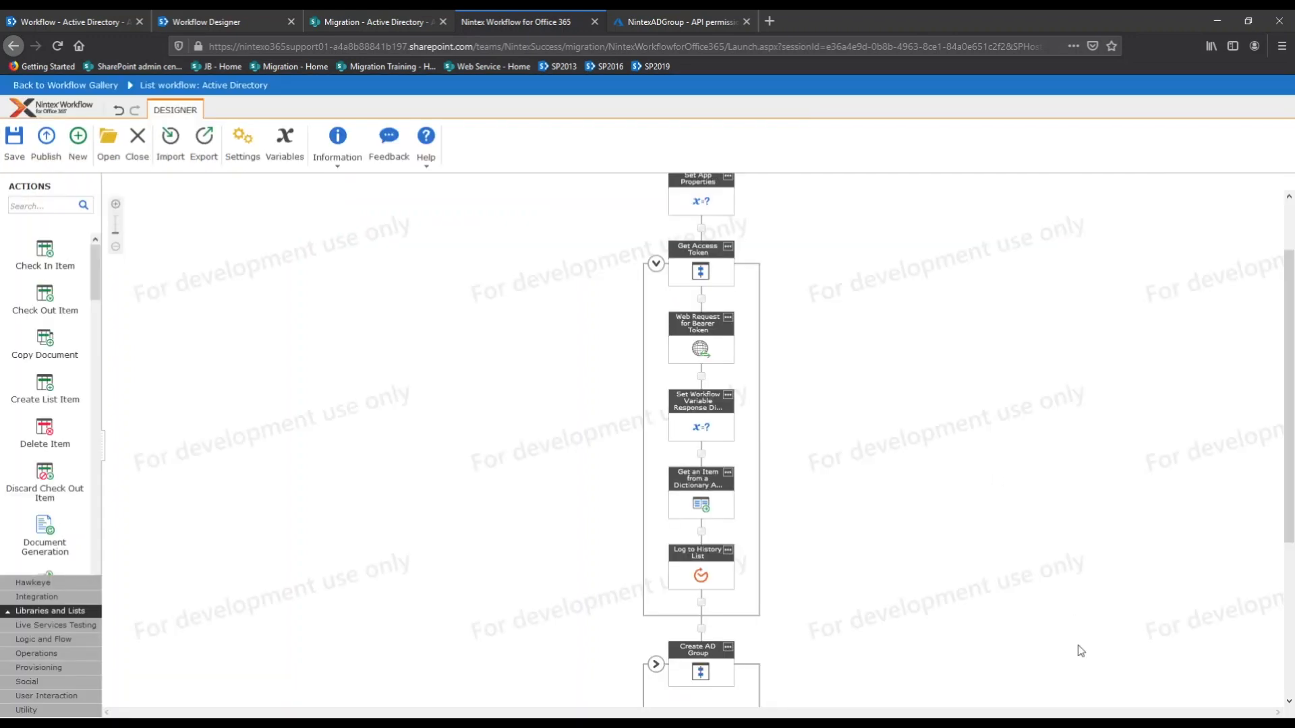
click(655, 264)
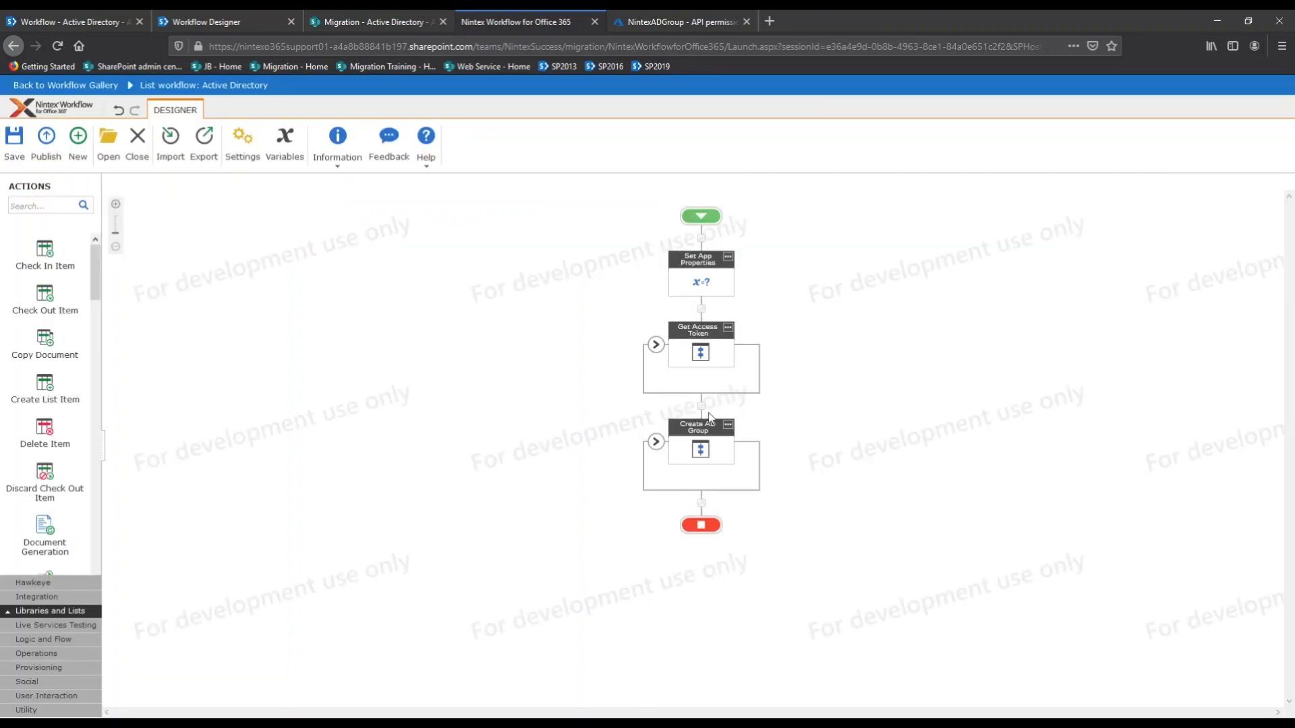
- Expand the Create AD Group action set, examine the Build Group Content action's items and output variable, and close it without saving
click(702, 406)
click(656, 442)
scroll(634, 443, down, 1)
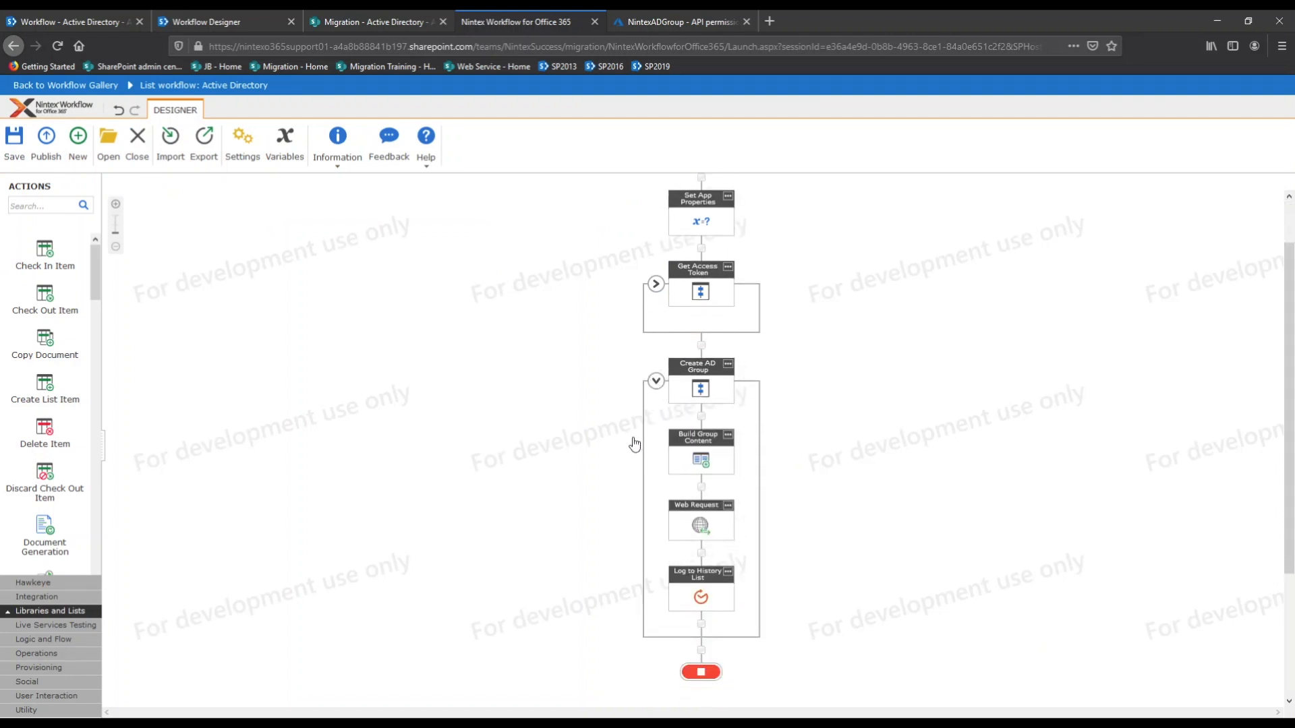
double_click(699, 465)
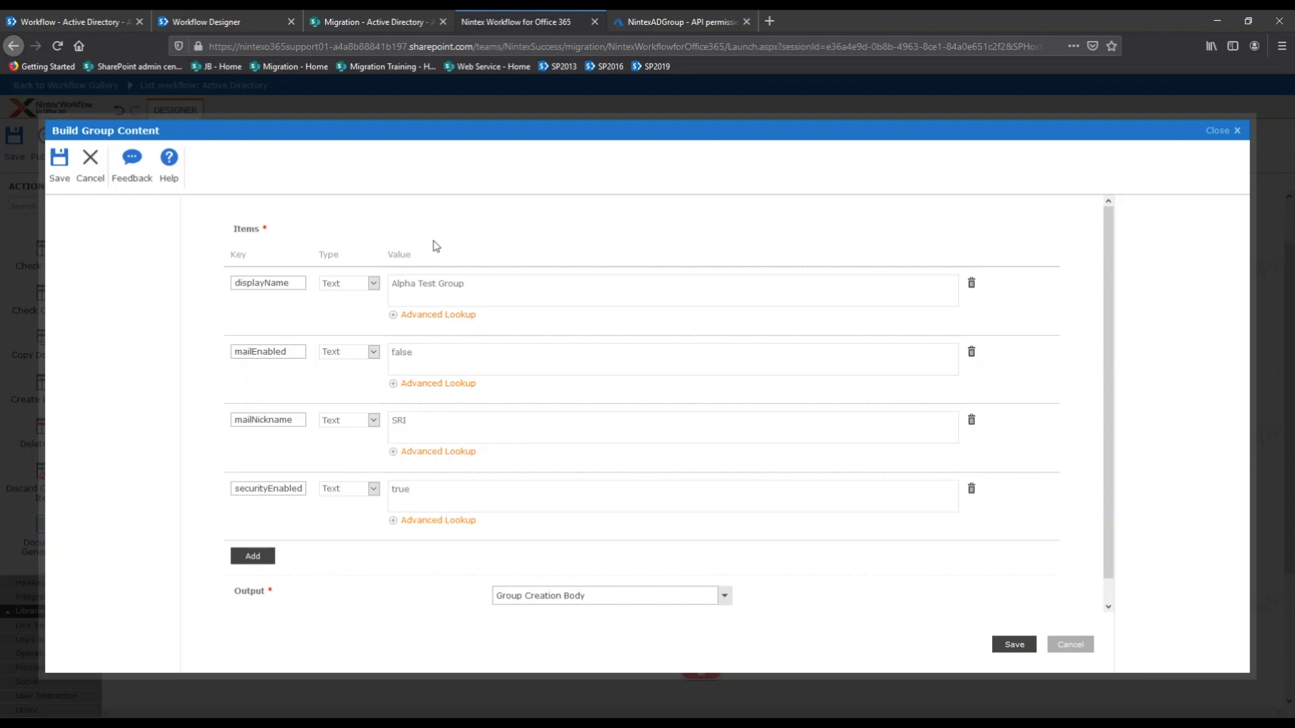
scroll(374, 563, down, 1)
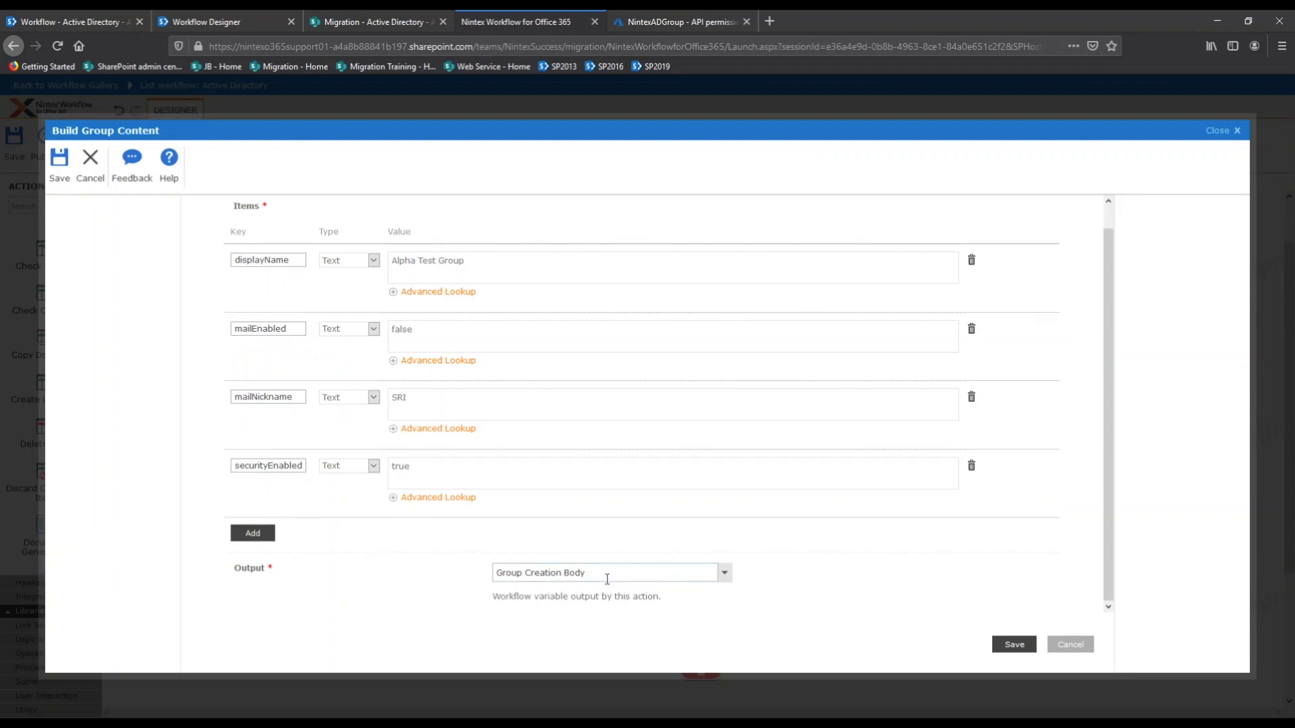
click(608, 579)
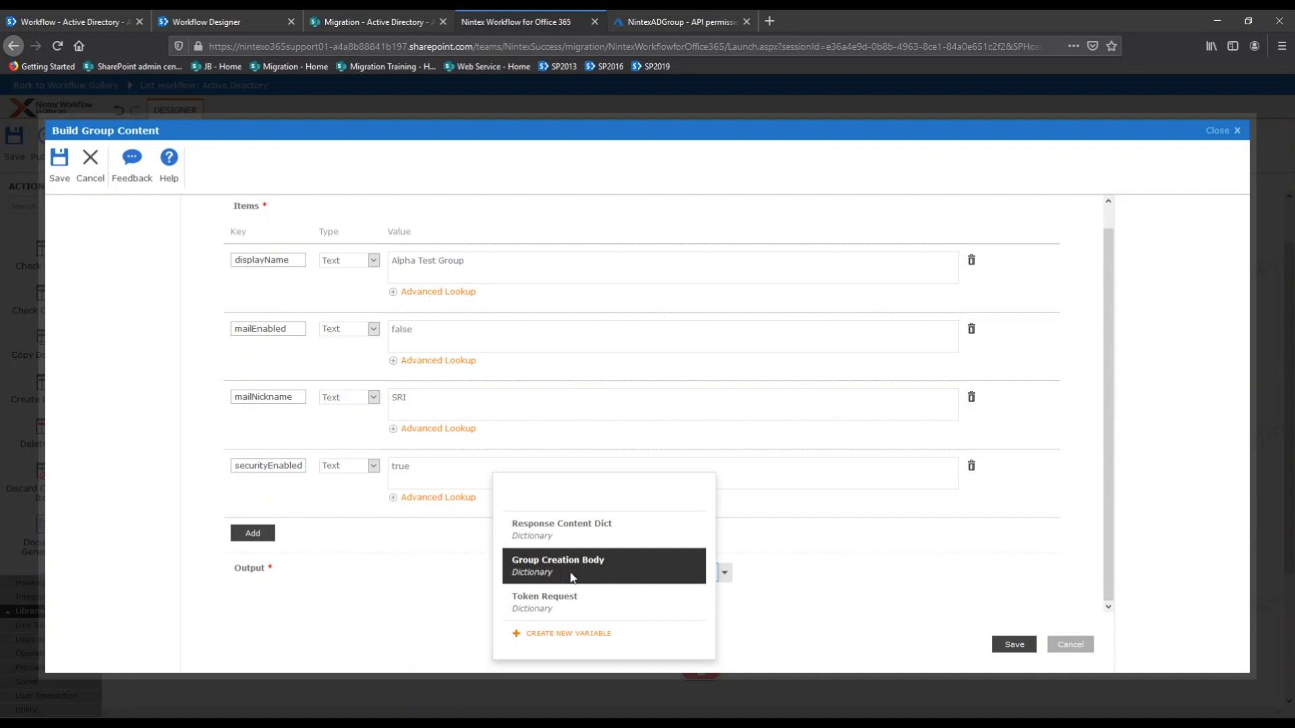
click(1078, 654)
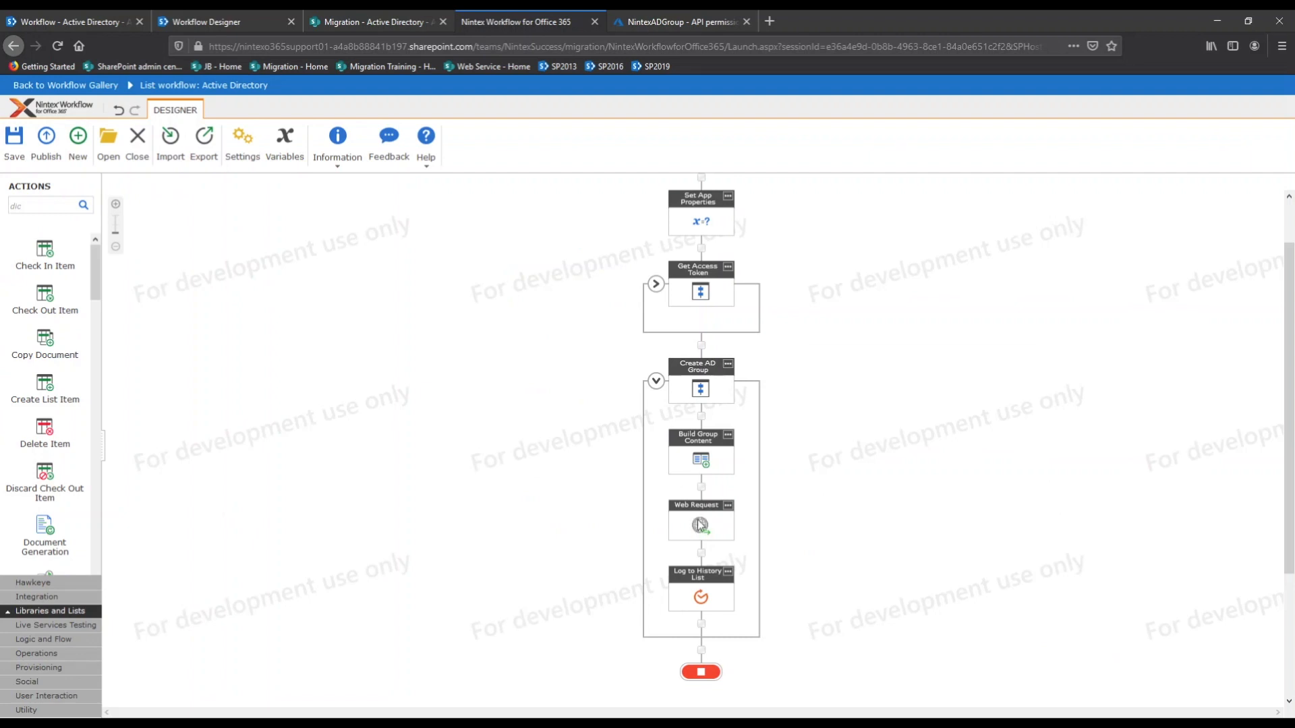
- Review the group-creation web request's URL, method, authorization header, body, and response content and status code variables, and close it without saving
double_click(696, 523)
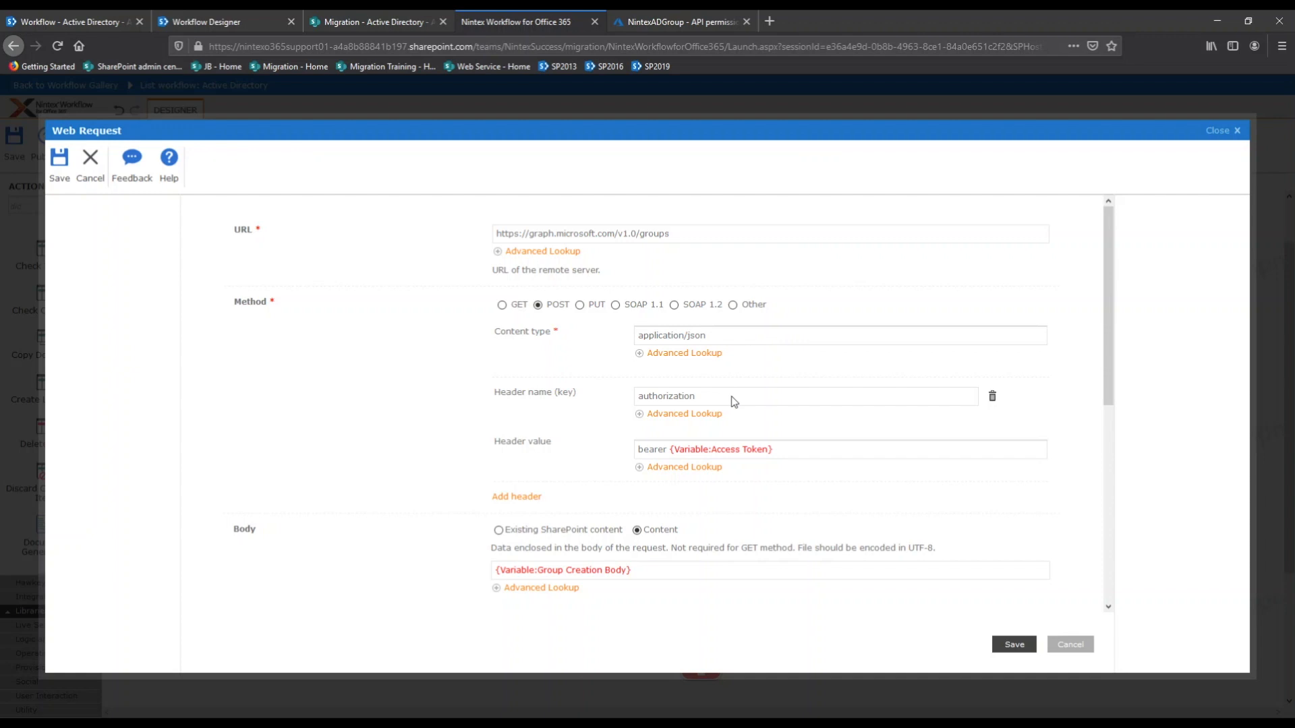
scroll(733, 401, down, 3)
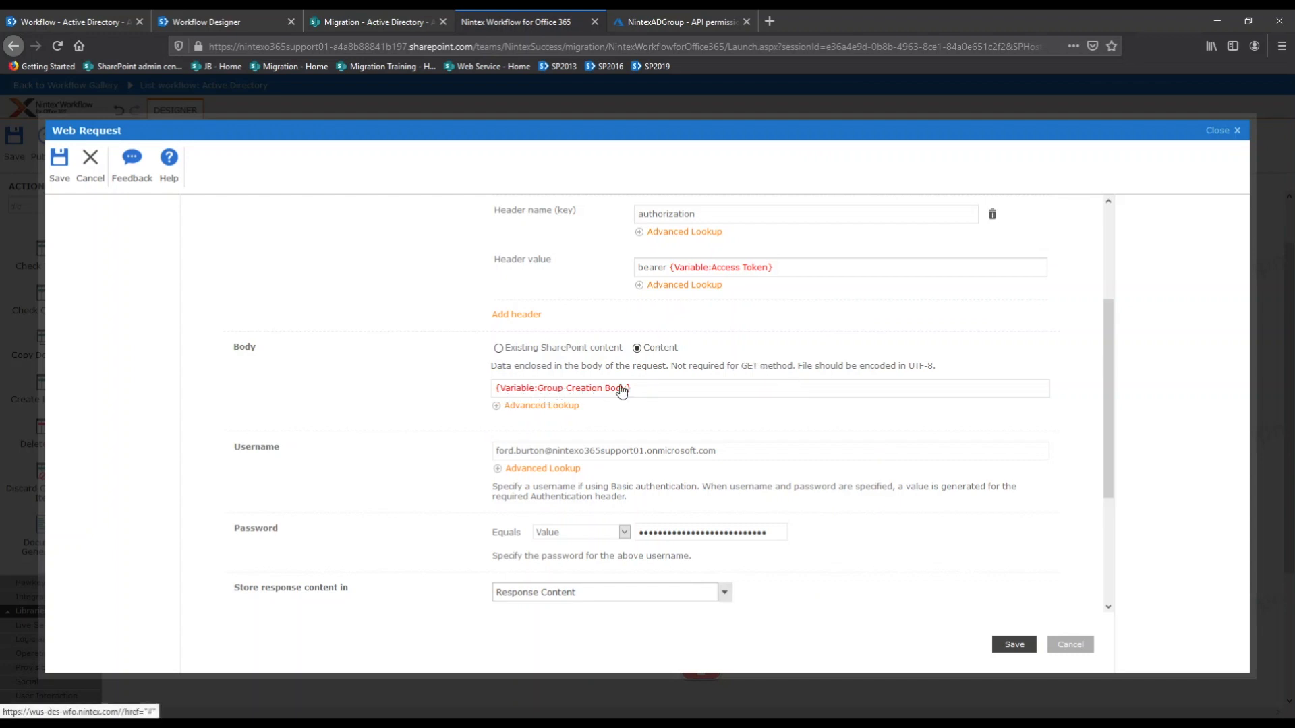
scroll(626, 389, down, 3)
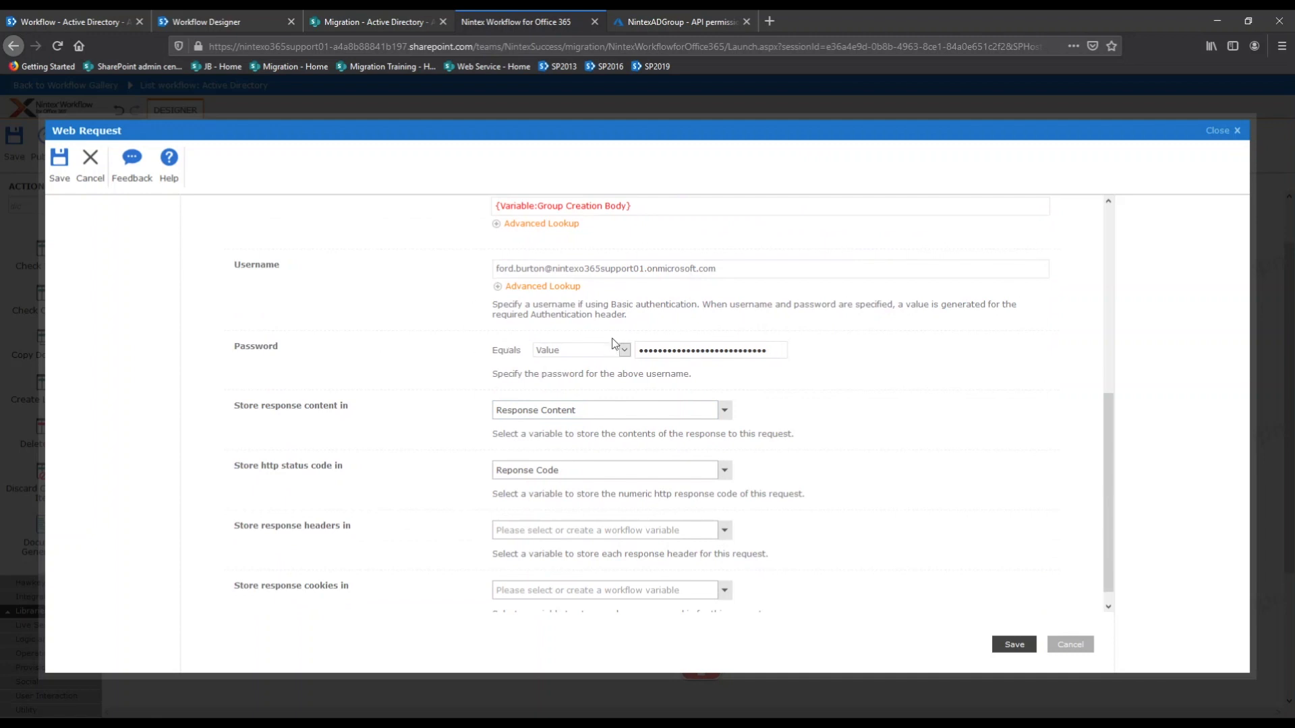
click(726, 412)
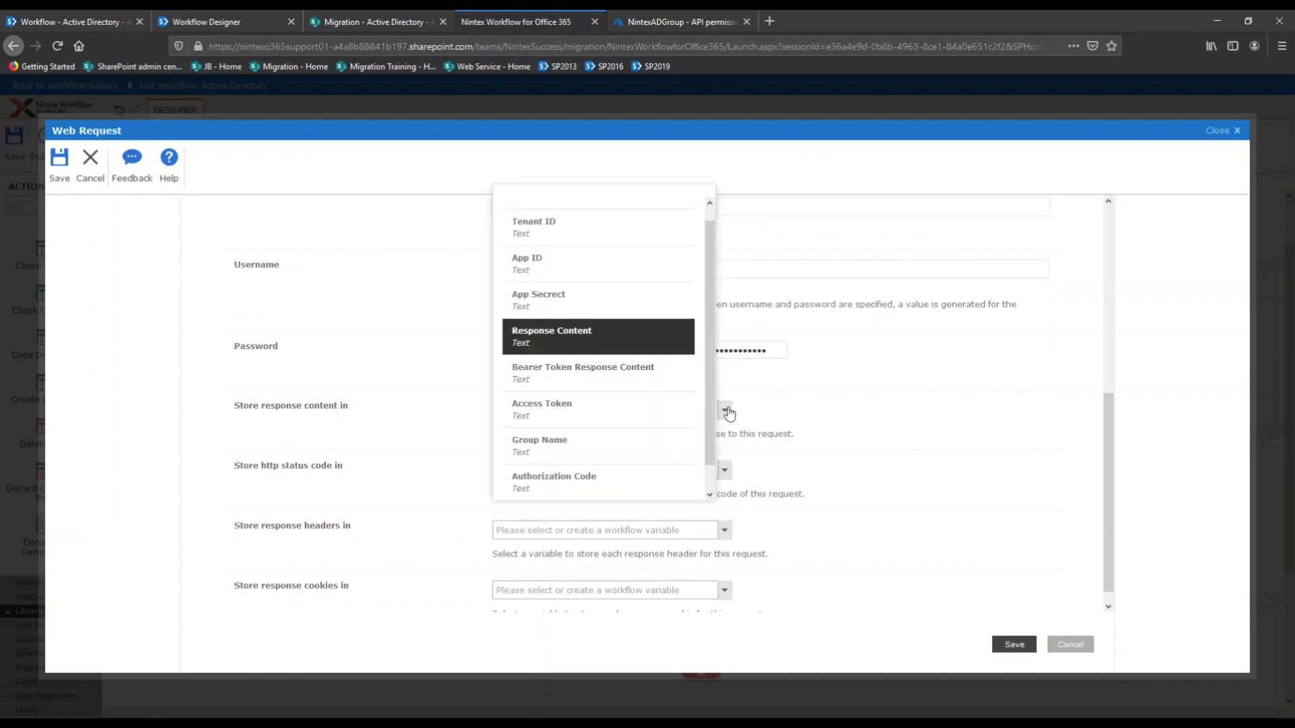
click(928, 493)
click(724, 470)
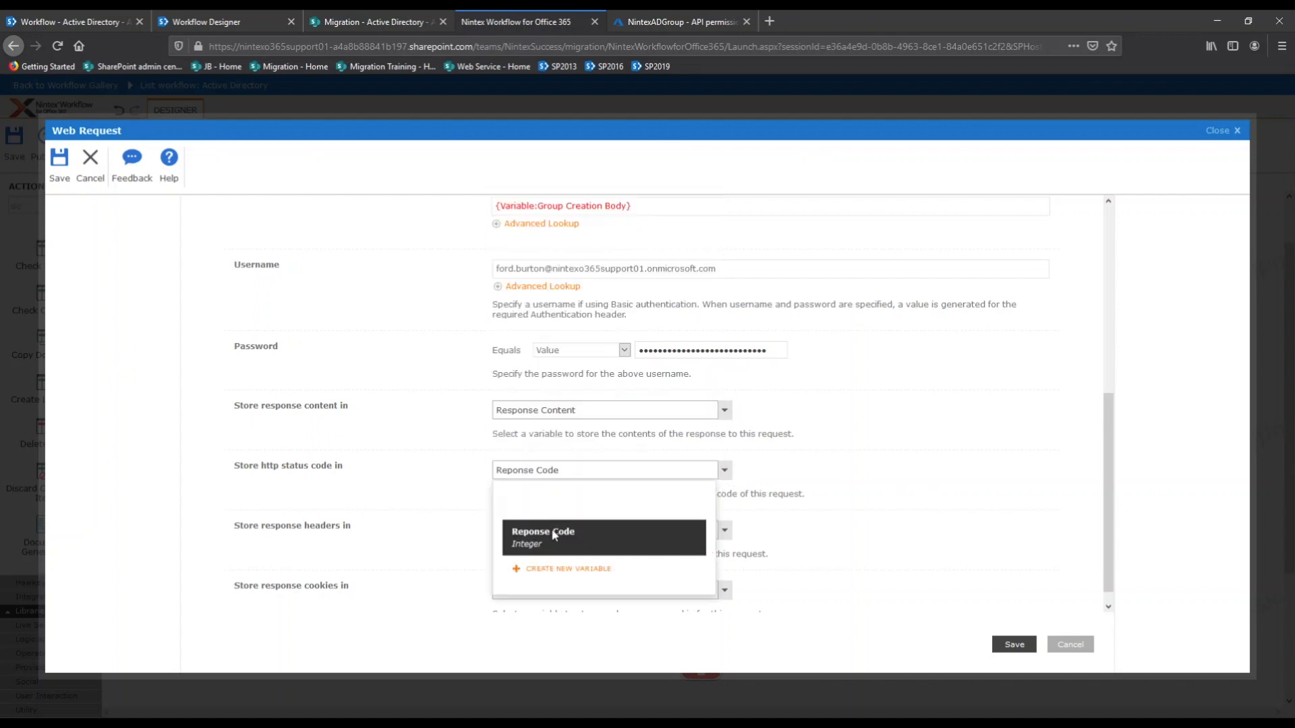
click(928, 472)
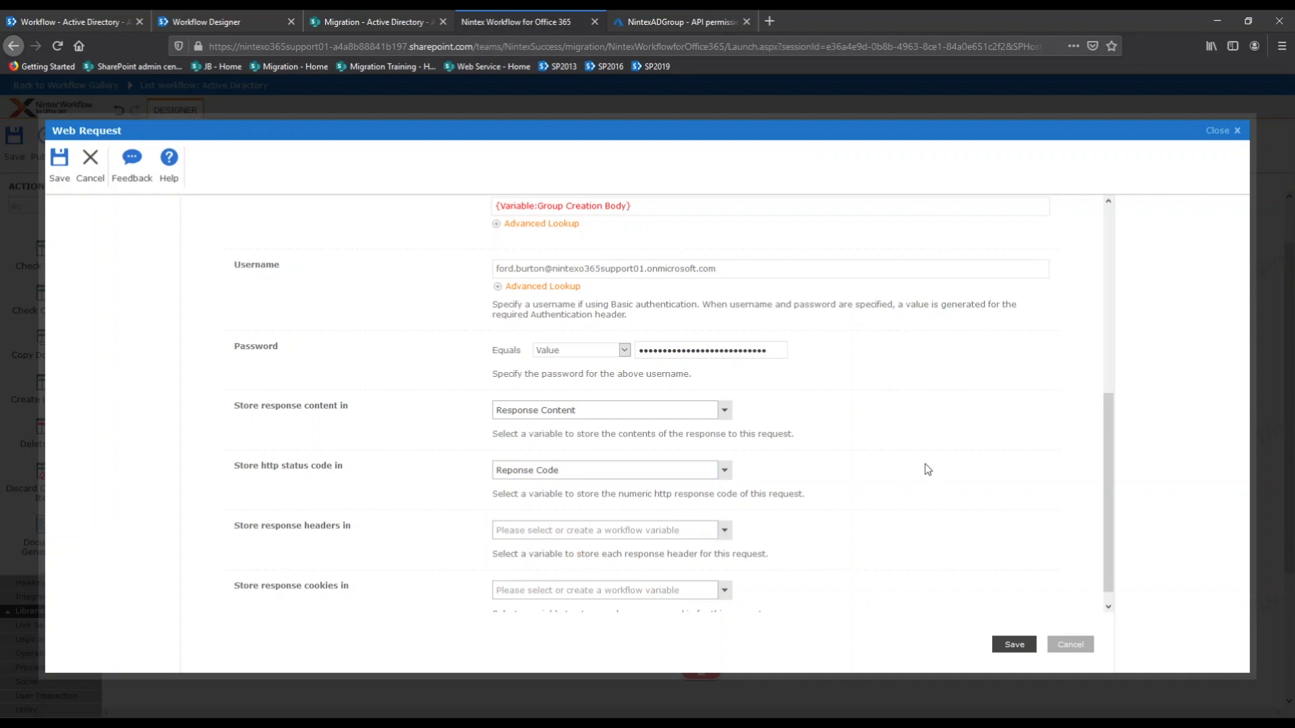
click(1076, 649)
- Check the message of the Create AD Group set's Log to History List action, close it without saving, and return to the Active Directory list
double_click(701, 602)
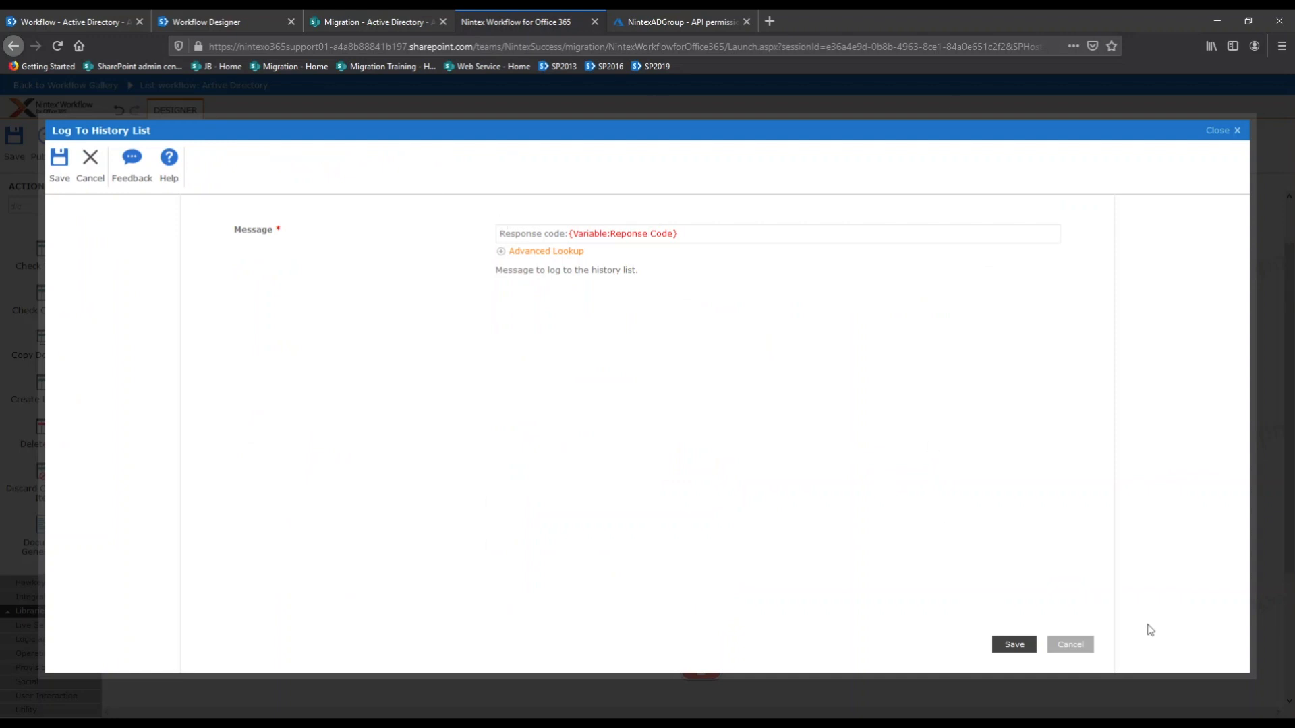
click(1072, 646)
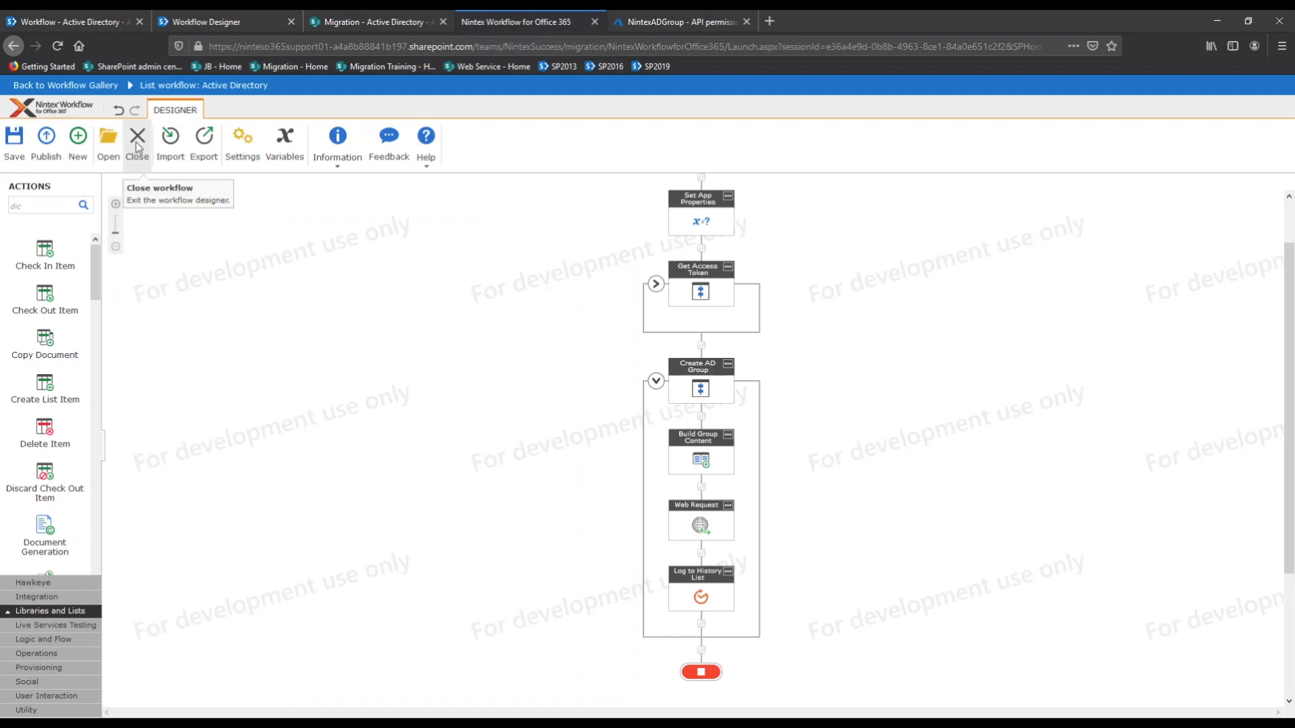
click(108, 87)
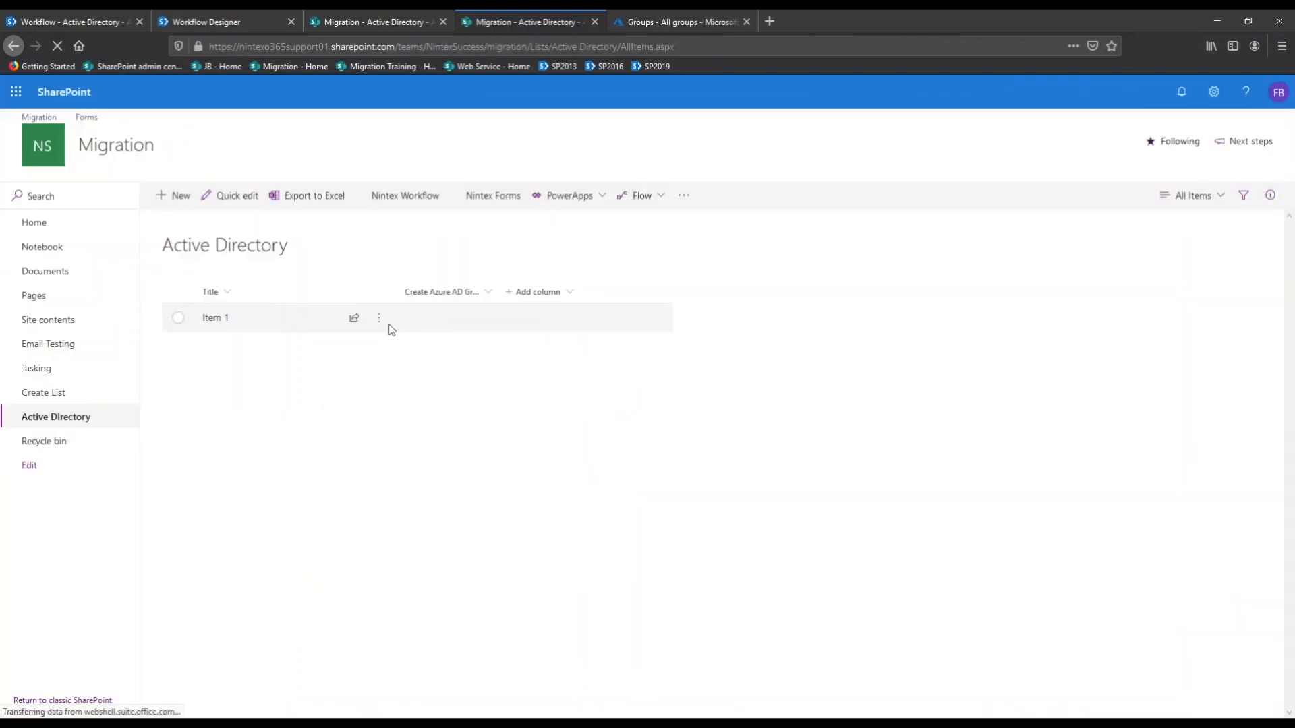
- Start the Create Azure AD Group workflow on Item 1 of the Active Directory list
click(377, 321)
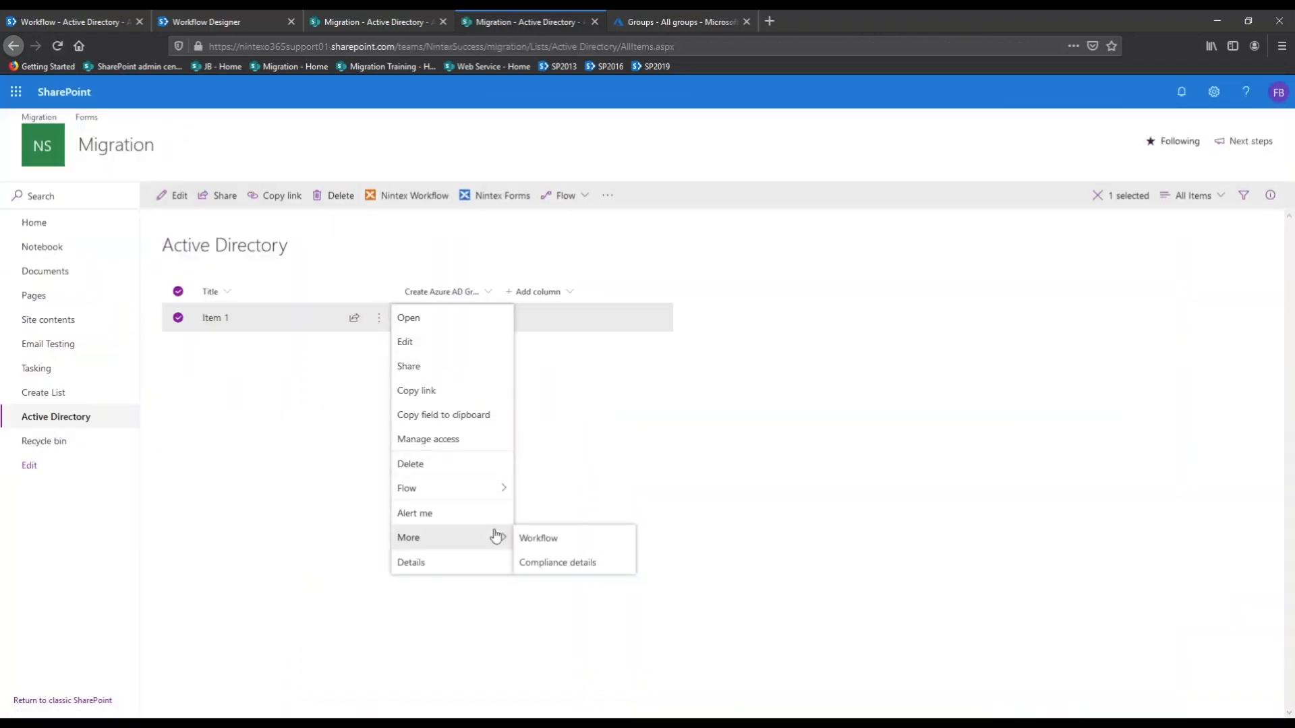
click(532, 537)
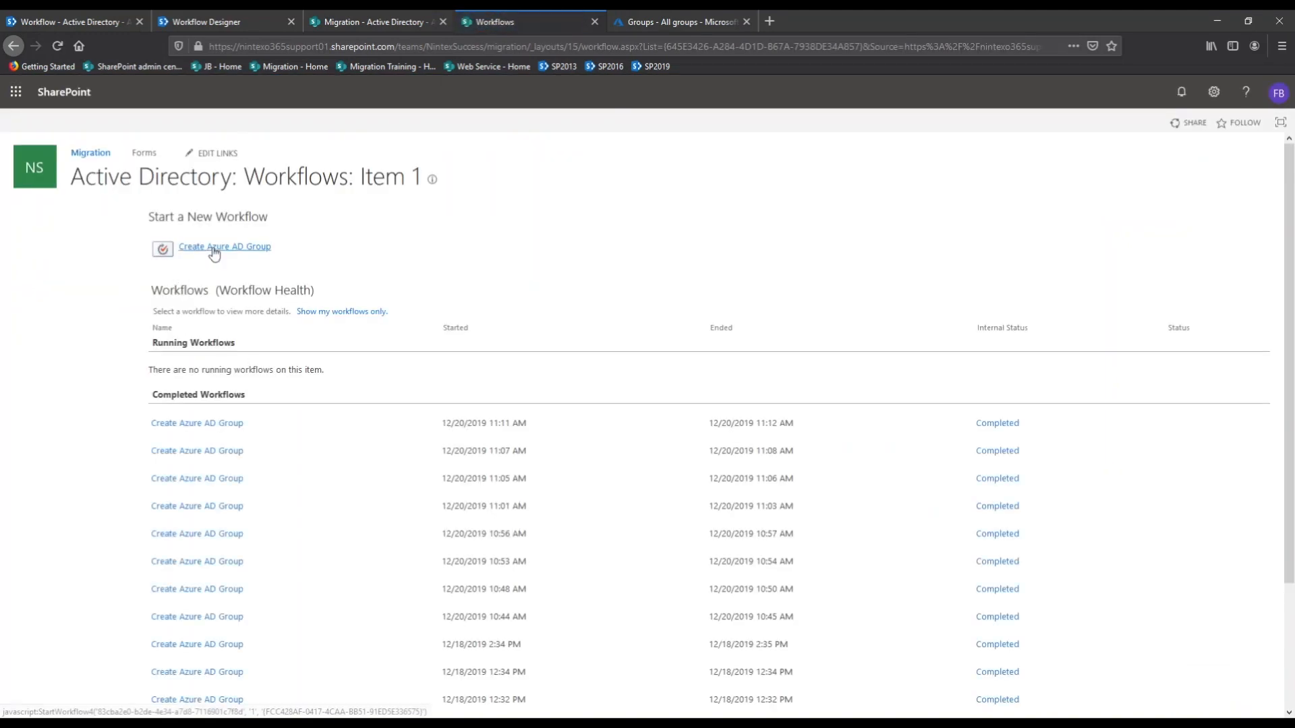
click(214, 250)
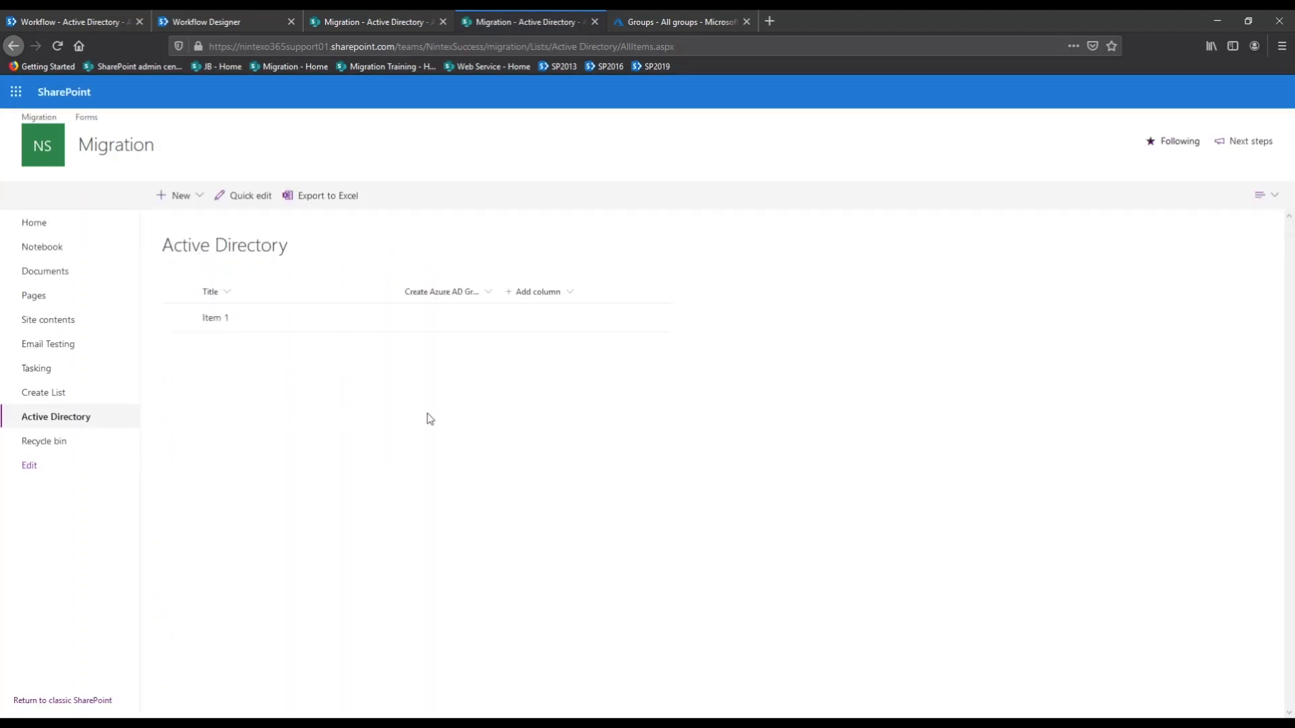
- Open the status page of Item 1's running Create Azure AD Group workflow and check the access token logged in its history
click(378, 320)
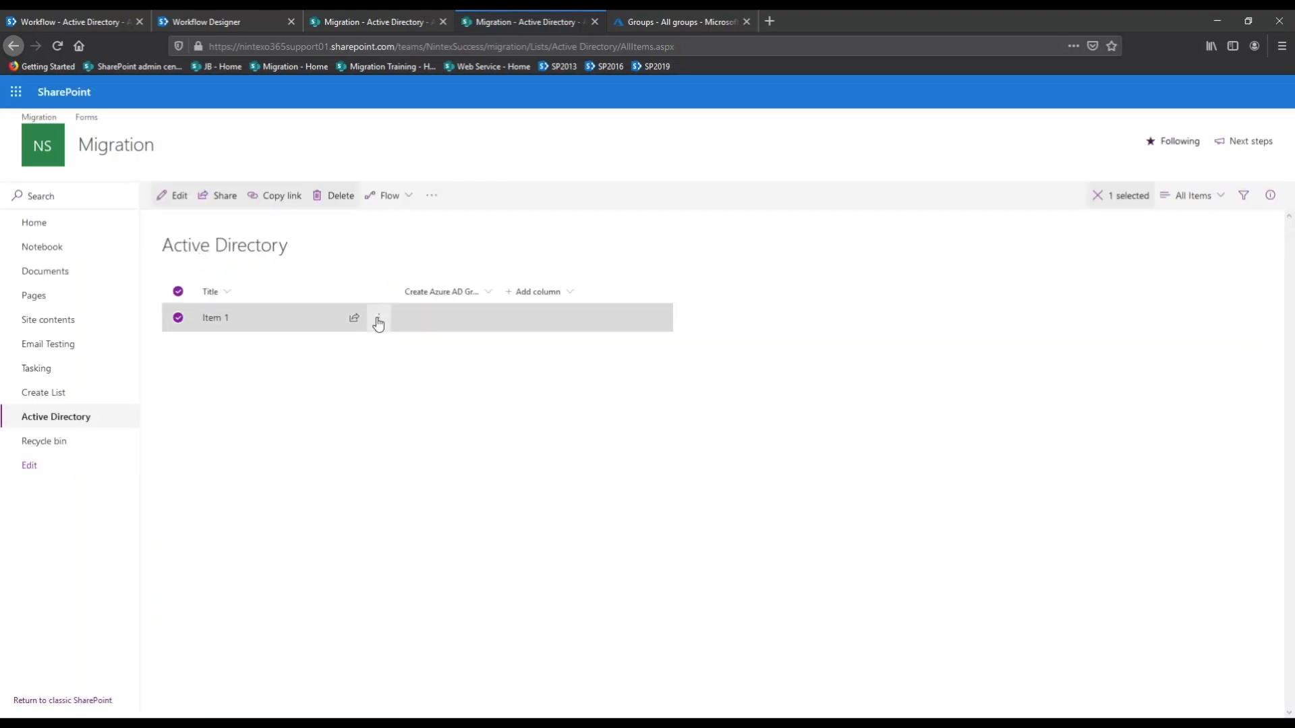
mouse_move(471, 543)
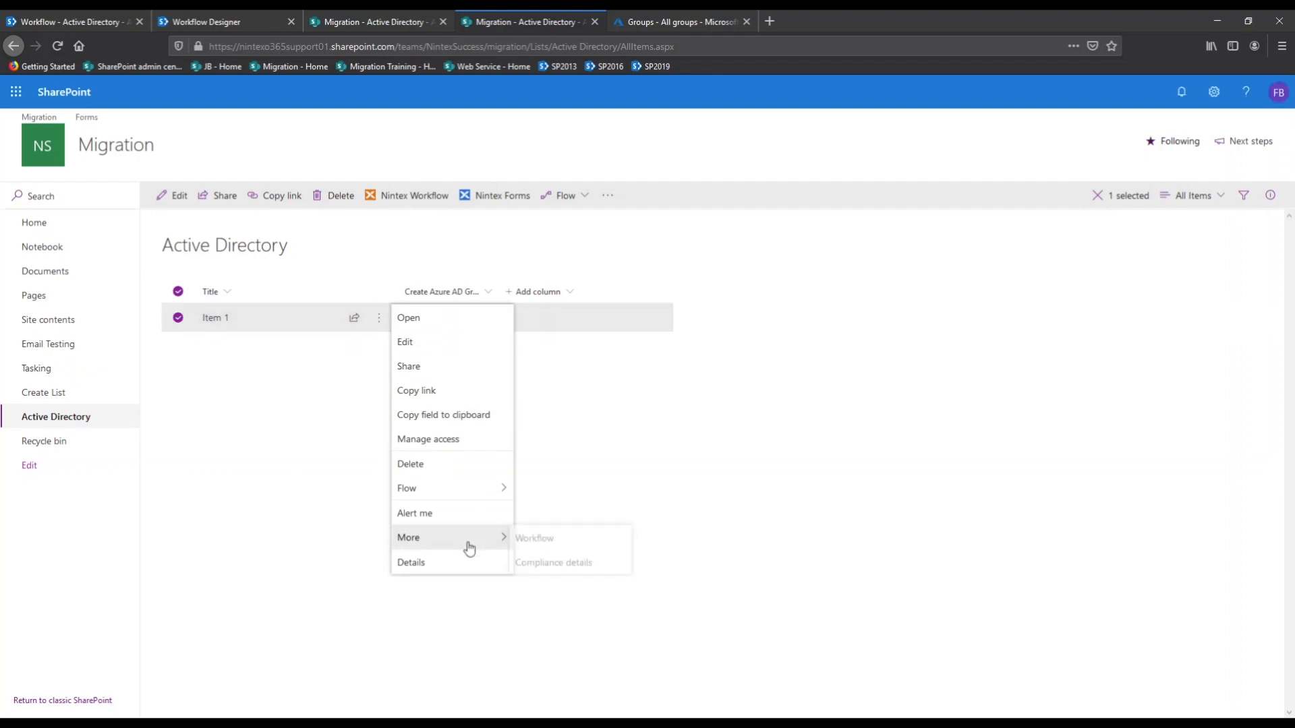
click(558, 541)
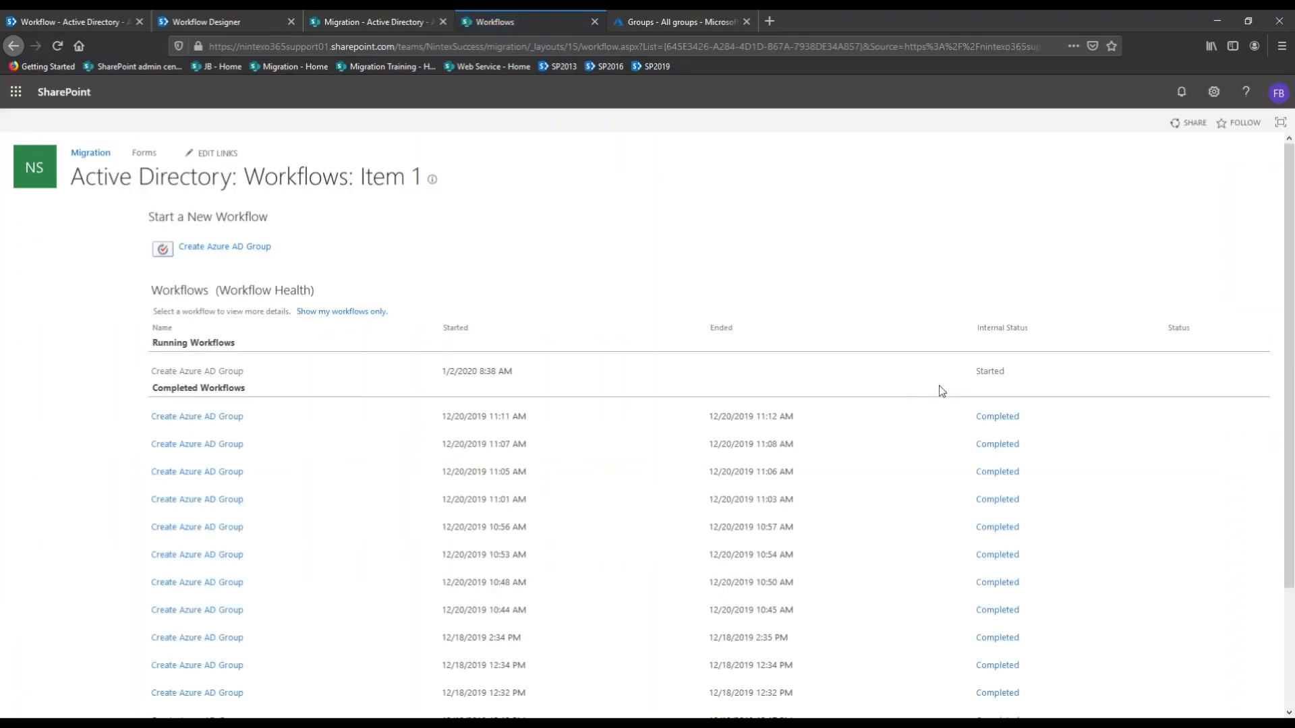
click(989, 374)
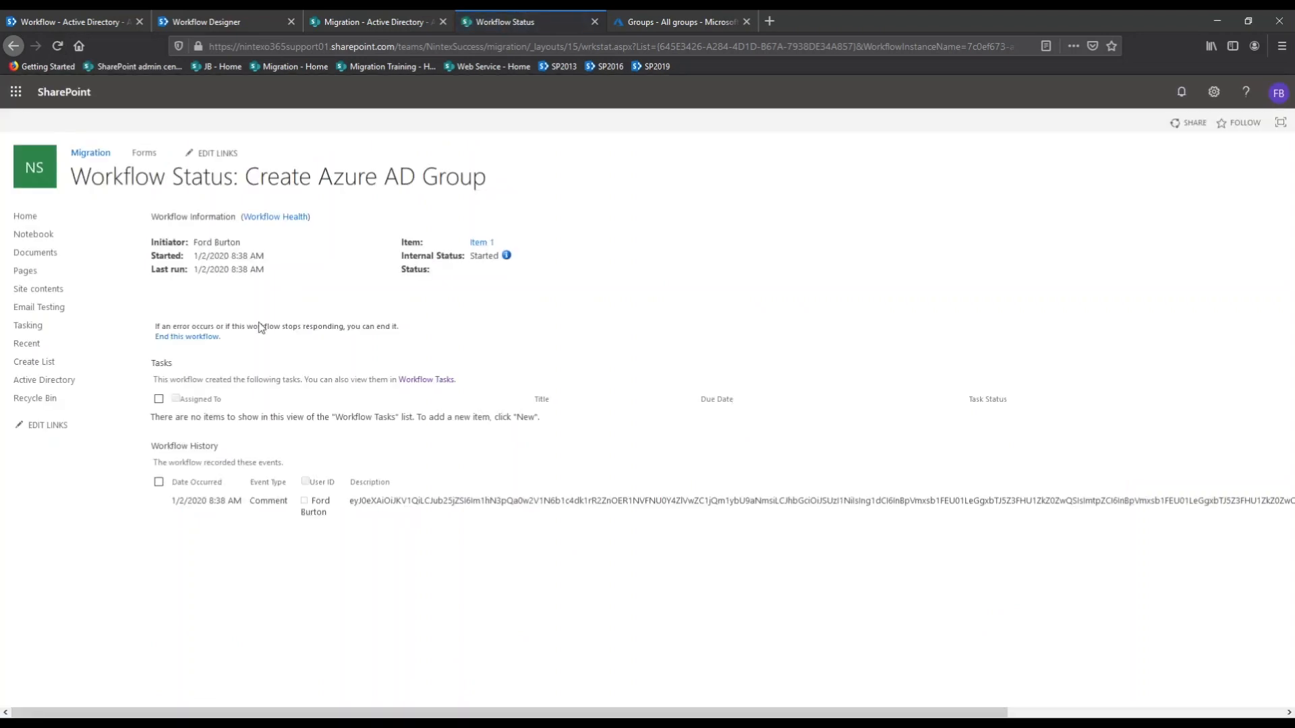
drag(359, 501, 836, 526)
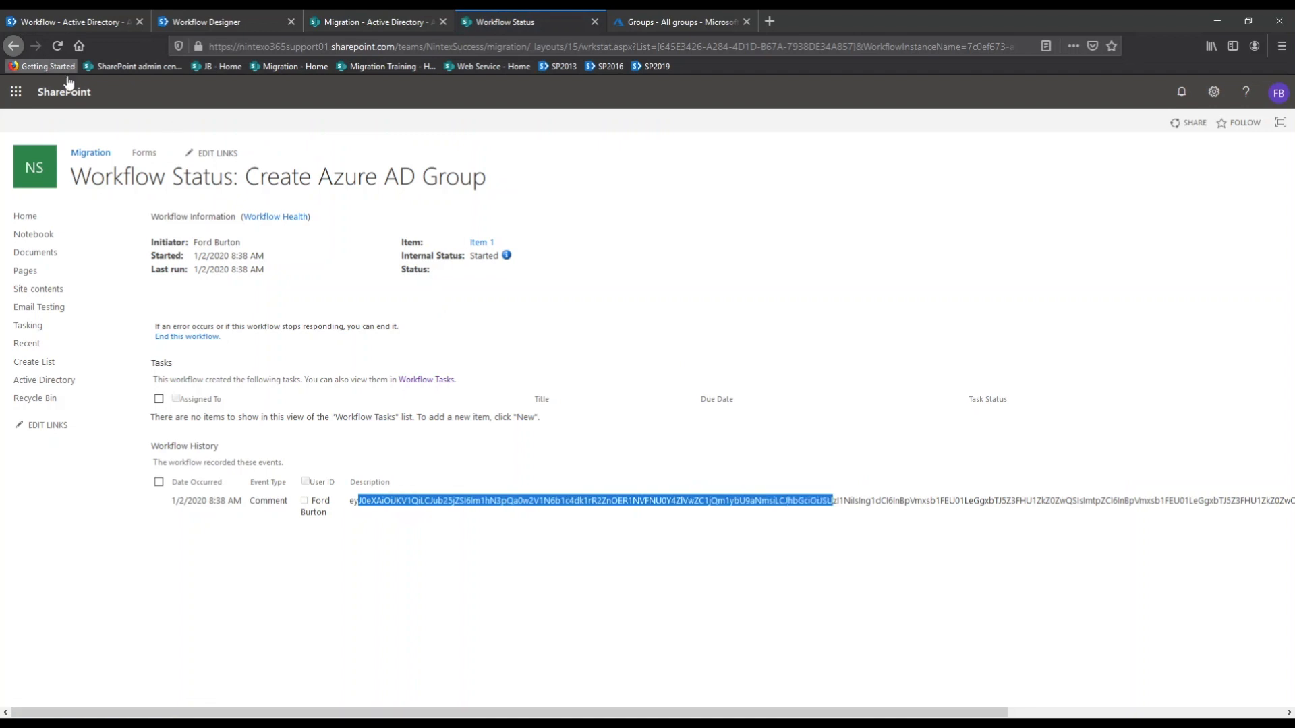
- Refresh the workflow status page to check the logged response code and the internal status
click(61, 46)
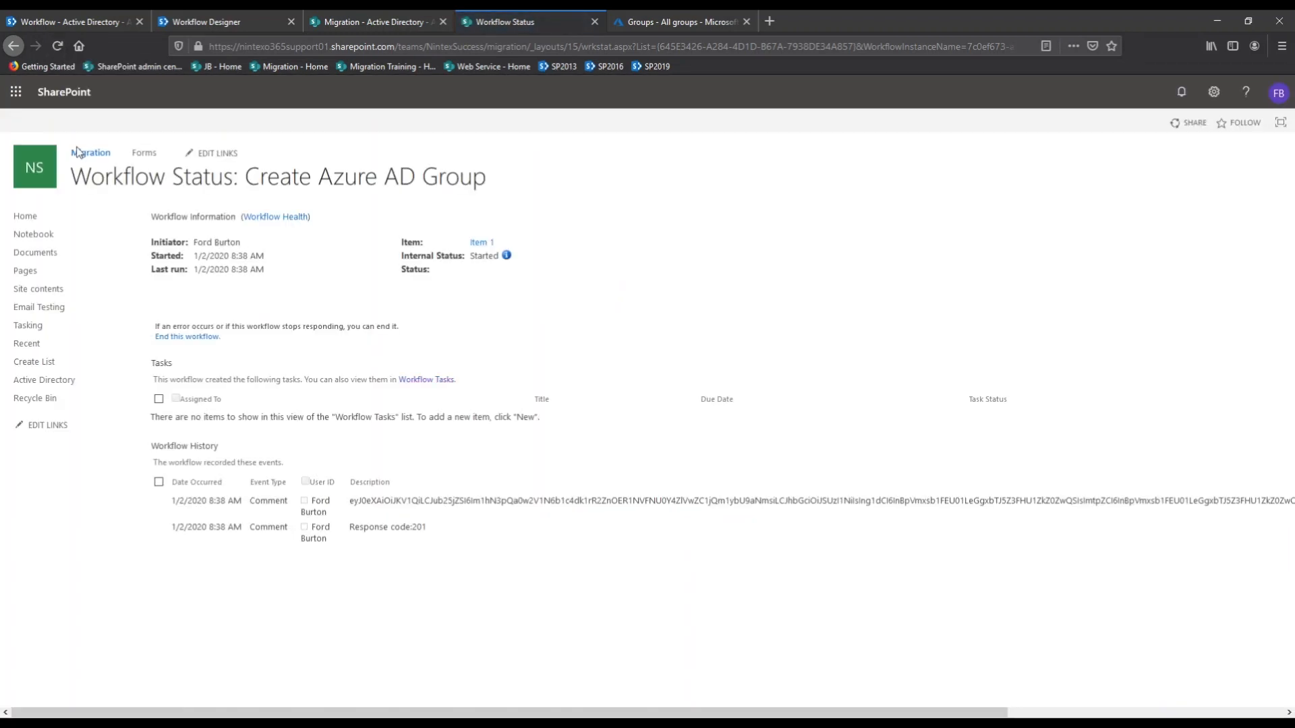
drag(439, 537, 350, 530)
click(404, 531)
click(57, 45)
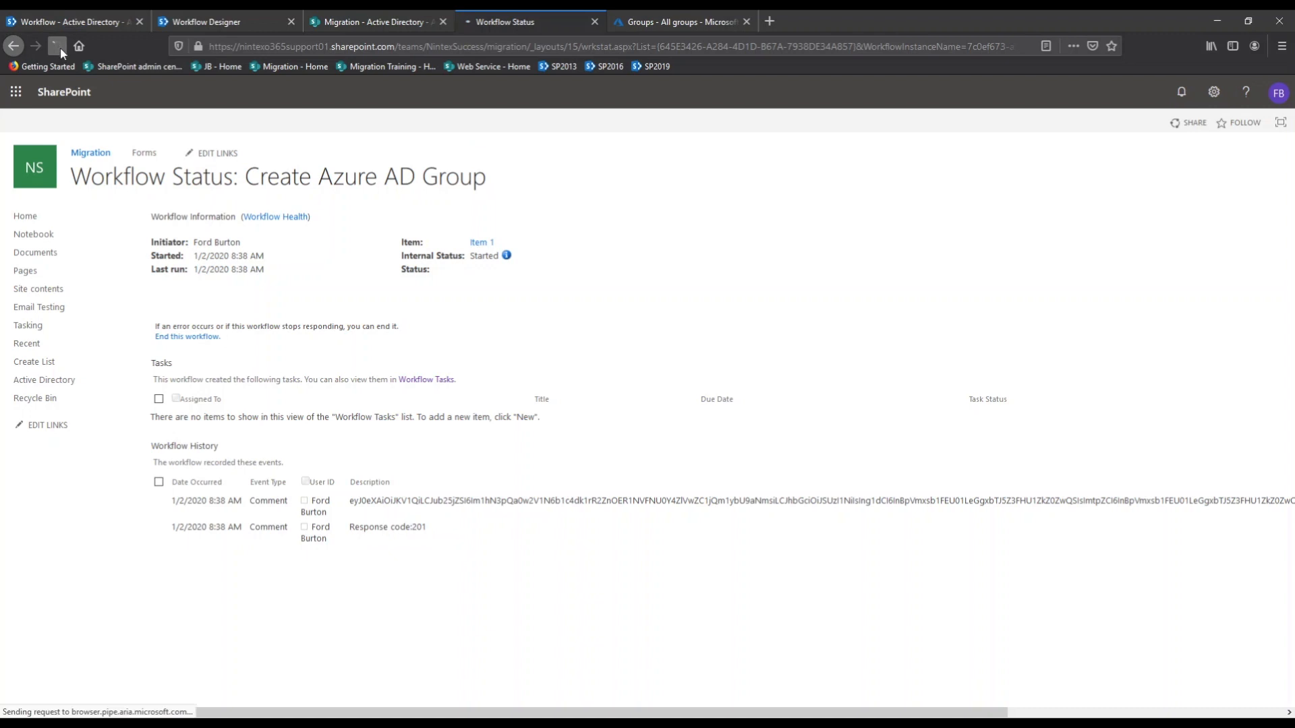
double_click(511, 258)
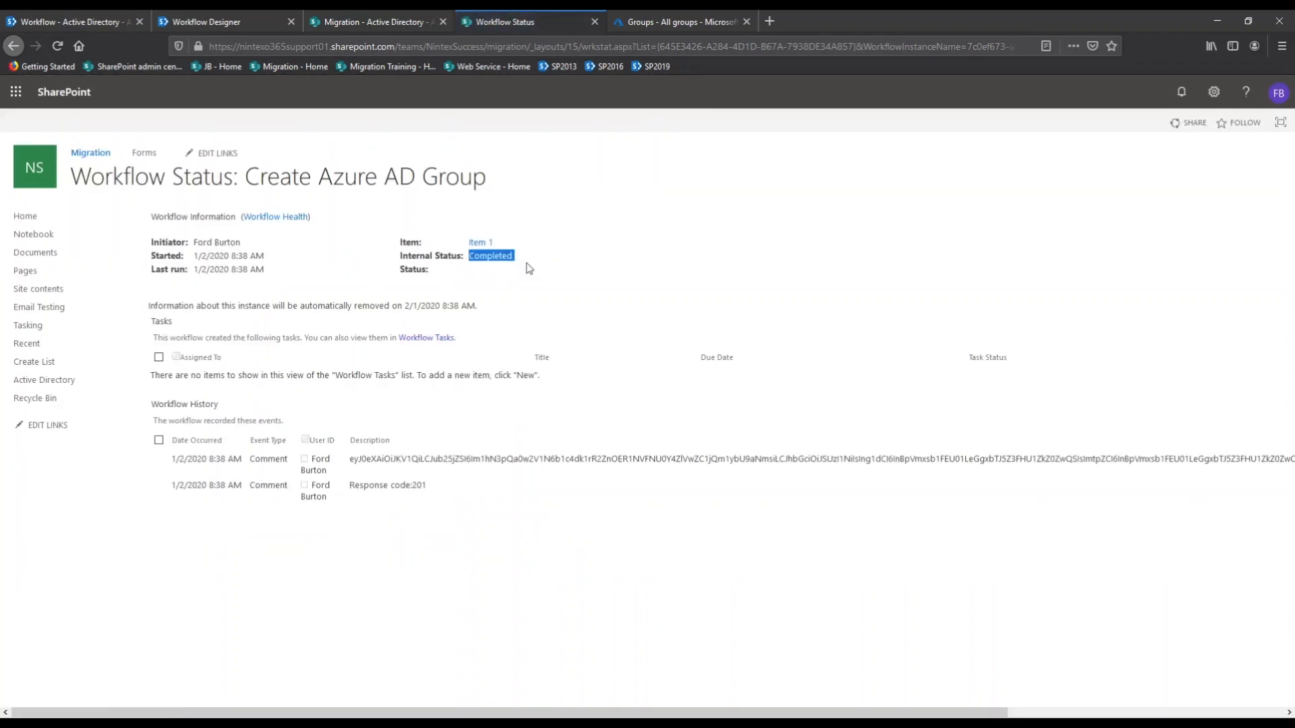
- Switch to the Azure portal, refresh the All groups list, load more groups, and open Alpha Test Group
click(674, 22)
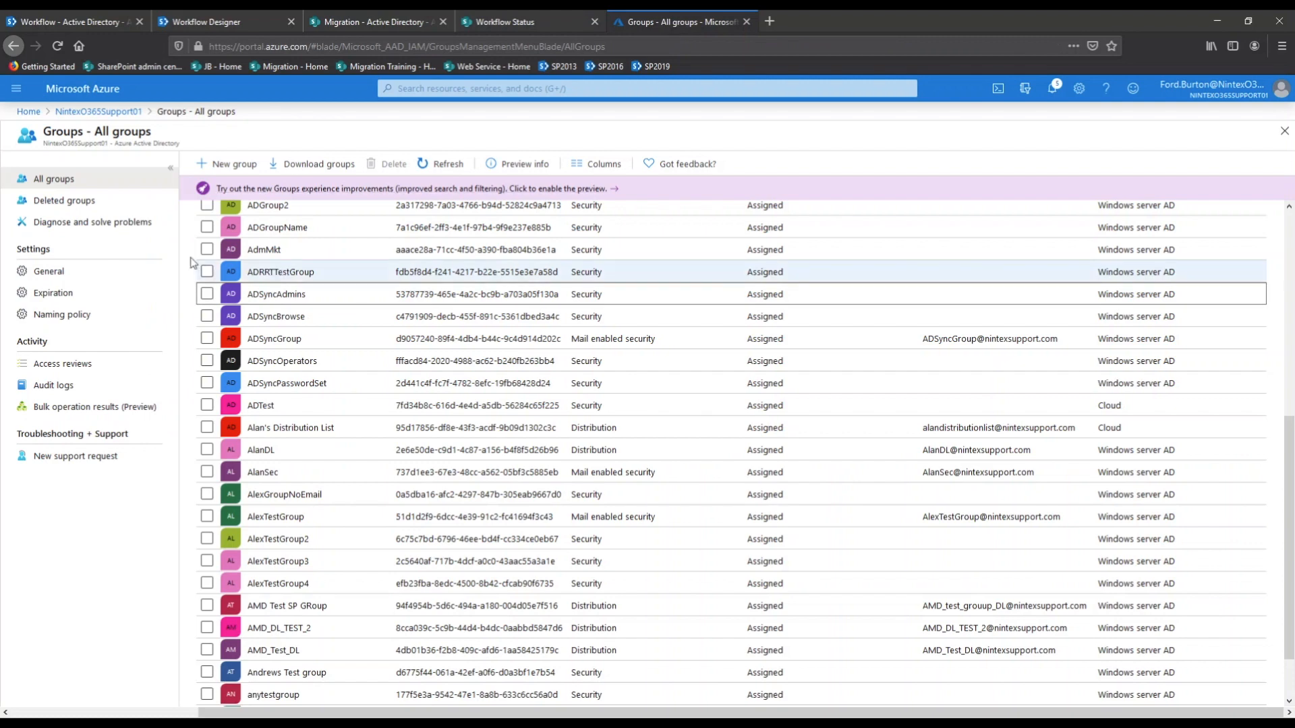
click(446, 163)
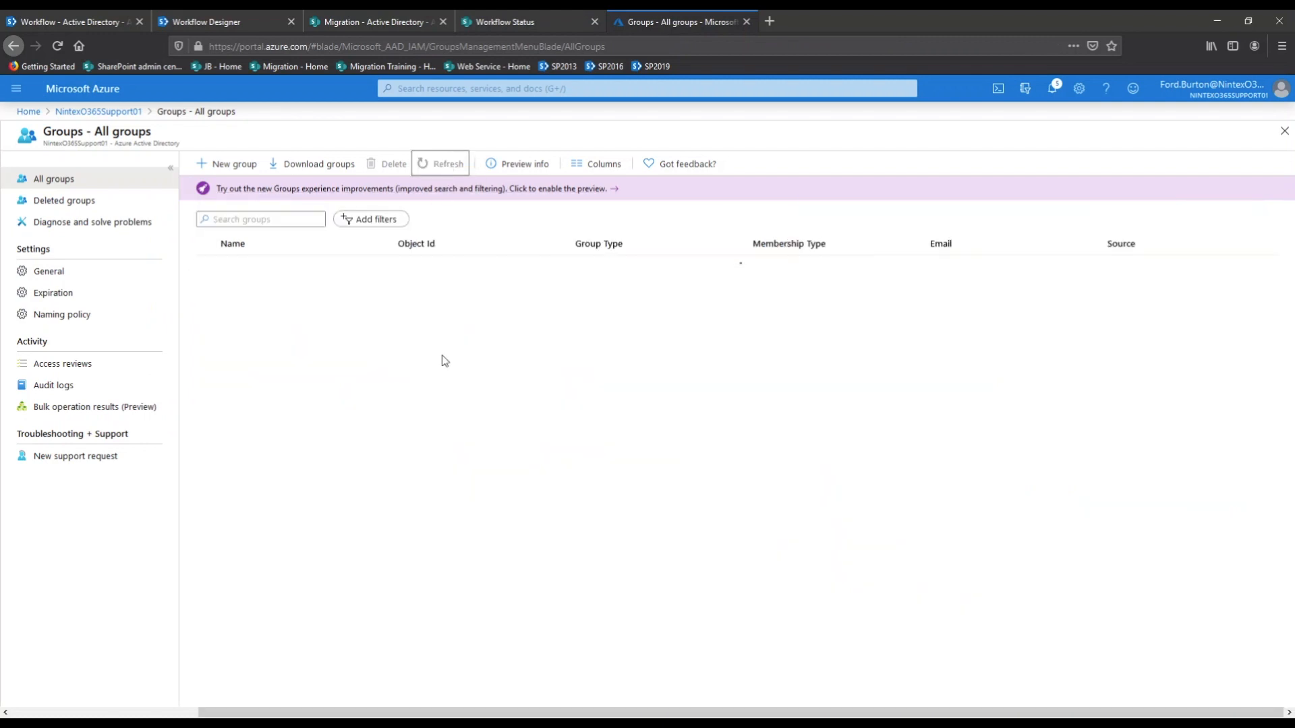
scroll(442, 349, down, 3)
click(731, 694)
scroll(562, 386, down, 5)
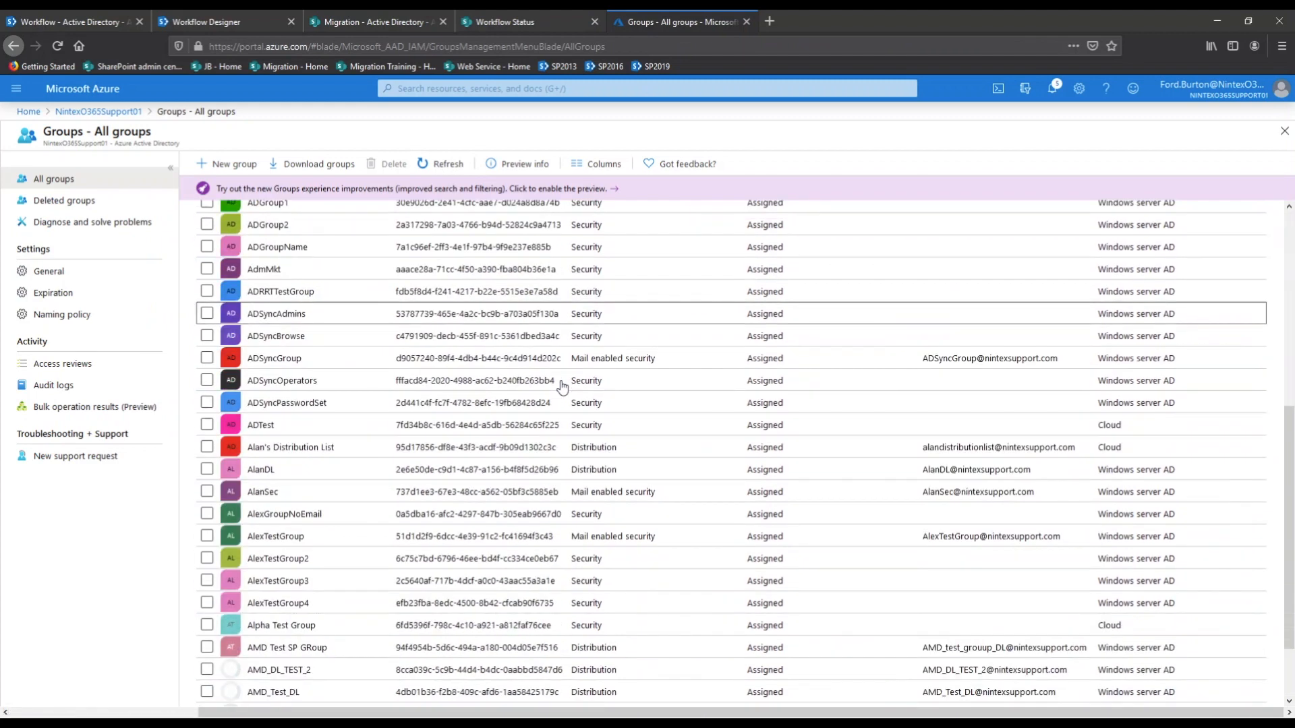
scroll(472, 377, down, 1)
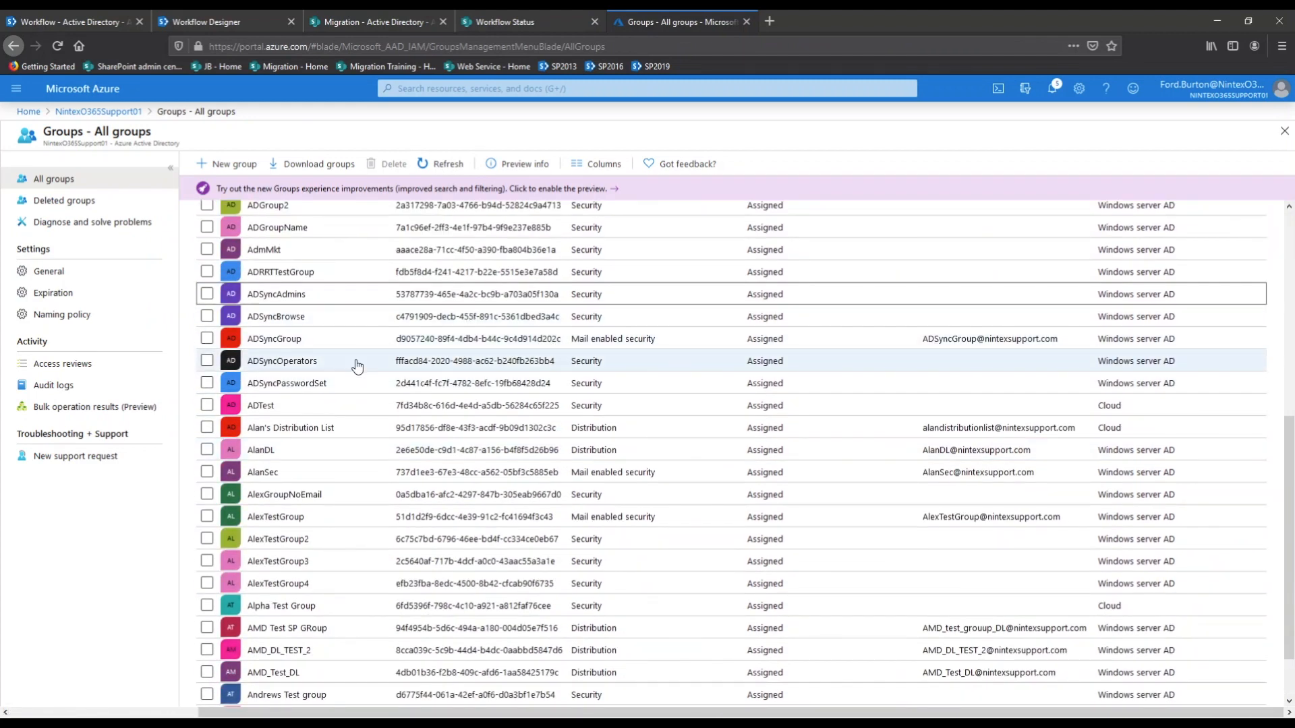
scroll(388, 364, down, 1)
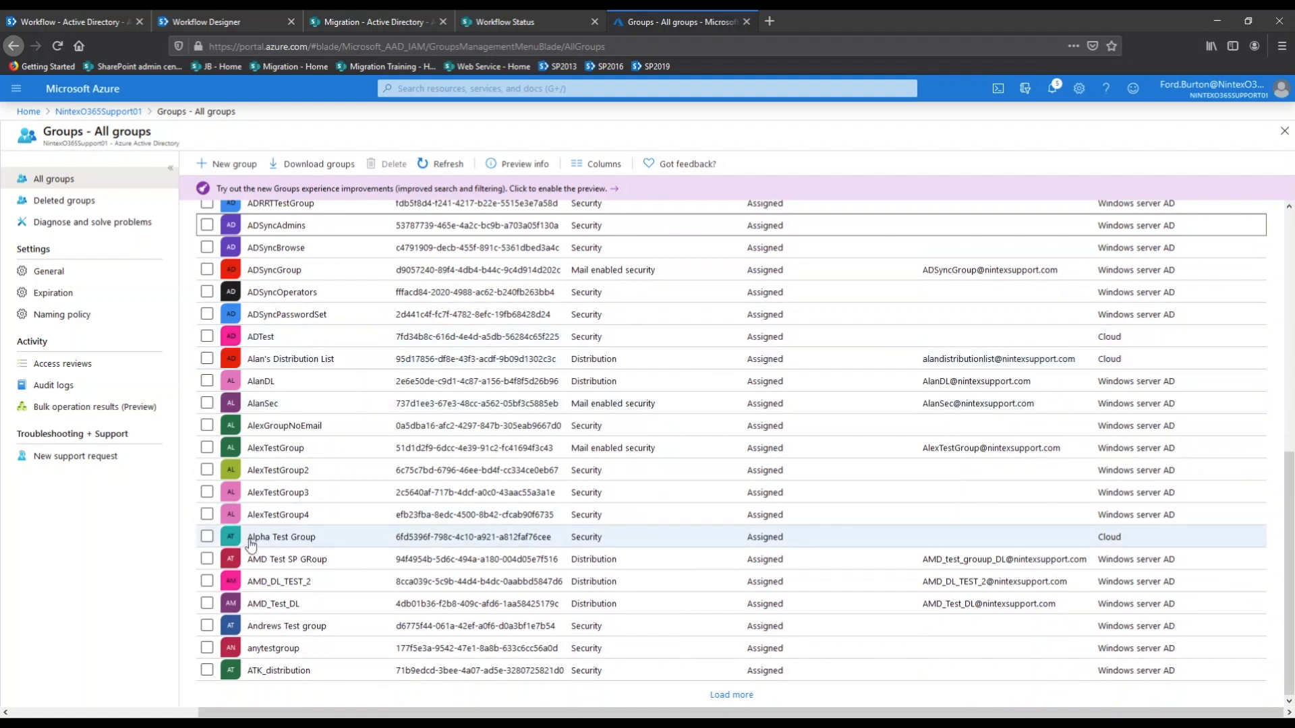
click(290, 537)
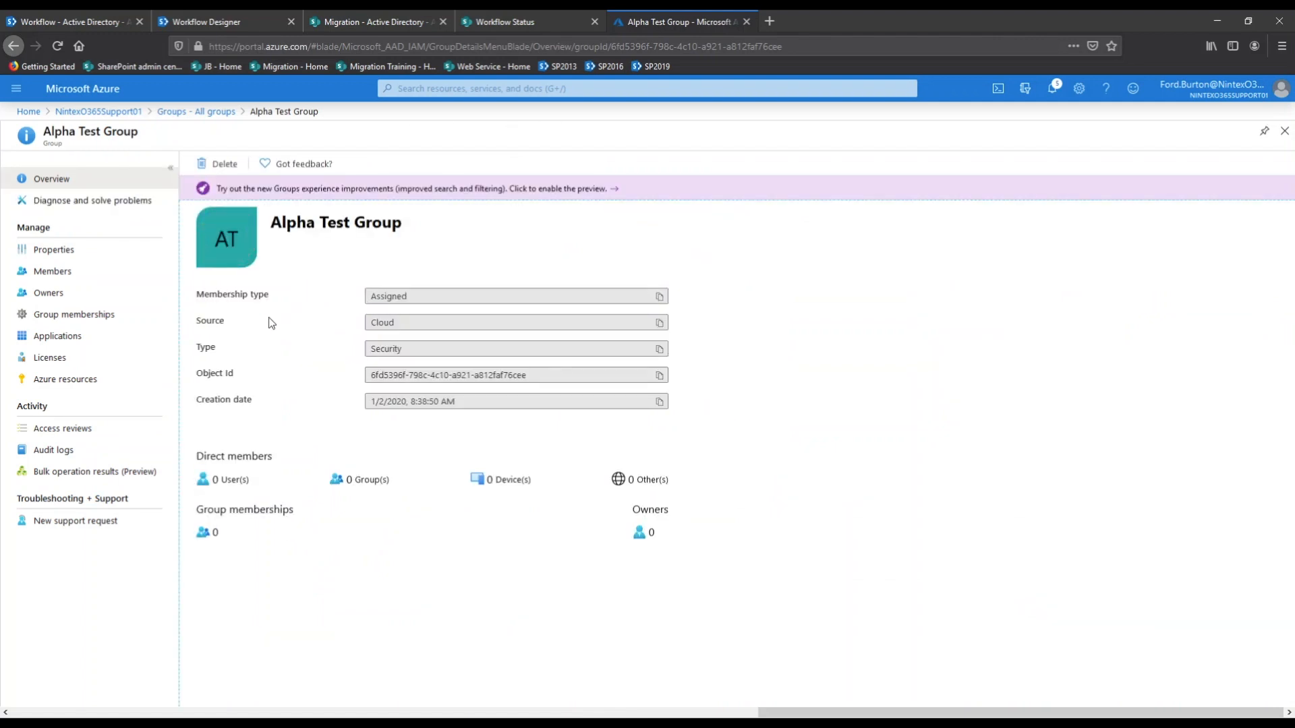
- Check the source, type and creation date in Alpha Test Group's overview
drag(403, 321, 303, 338)
click(302, 339)
drag(421, 349, 332, 342)
click(323, 365)
drag(475, 398, 350, 403)
click(283, 402)
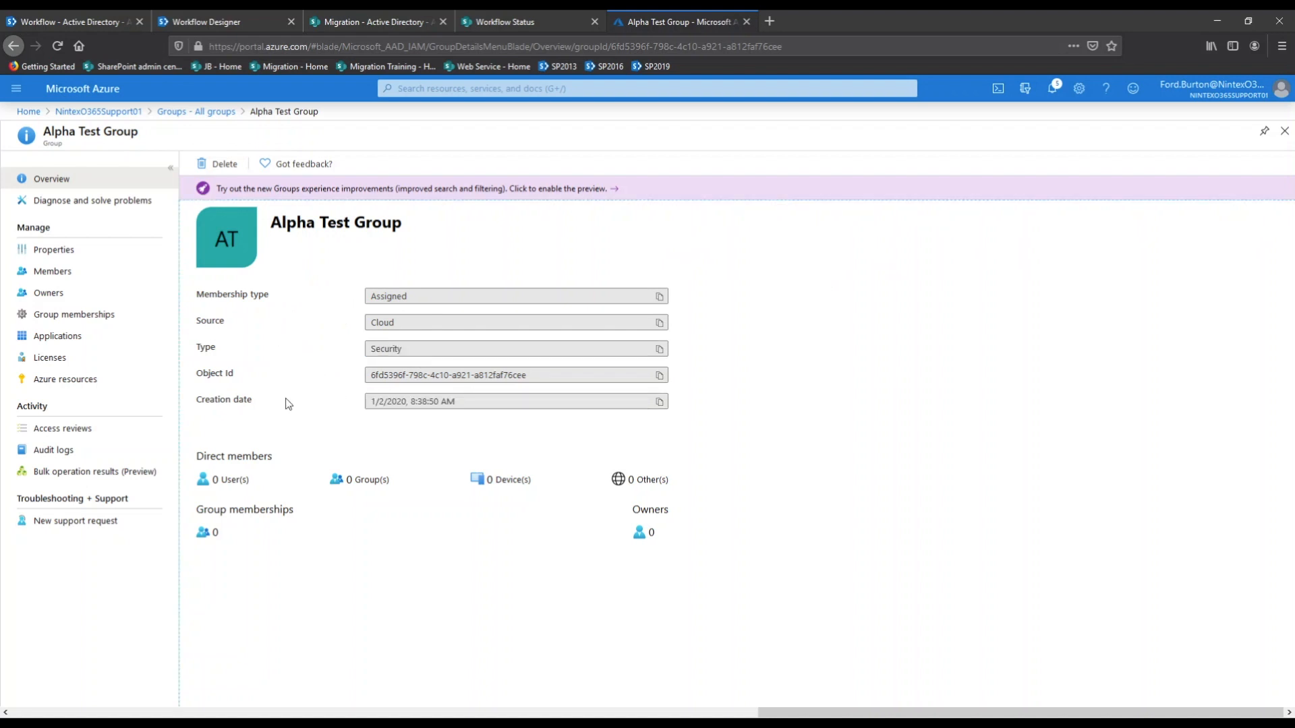